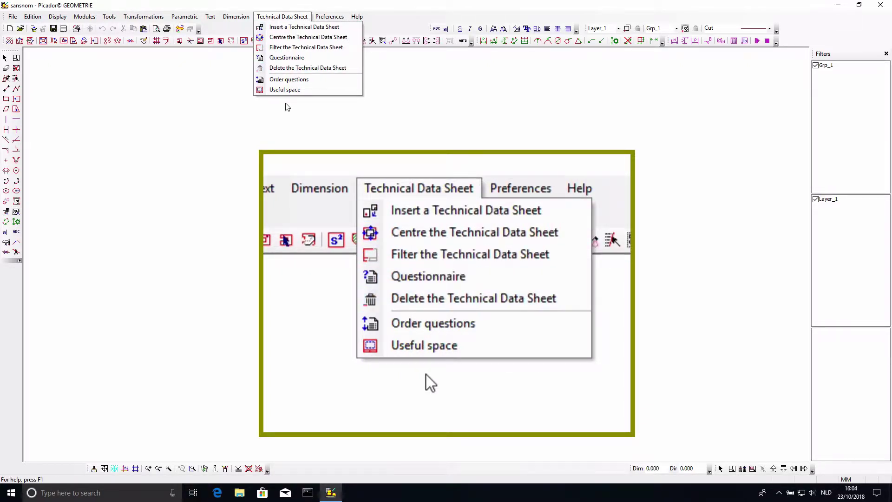
Minimize the empty drawing window and launch PackLib from the desktop
{"action": "left_click", "coordinate": [294, 18]}
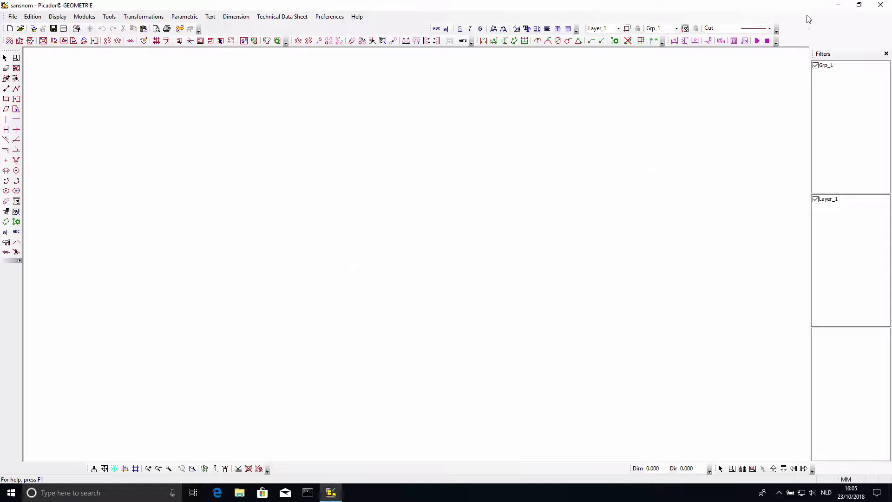
{"action": "left_click", "coordinate": [837, 5]}
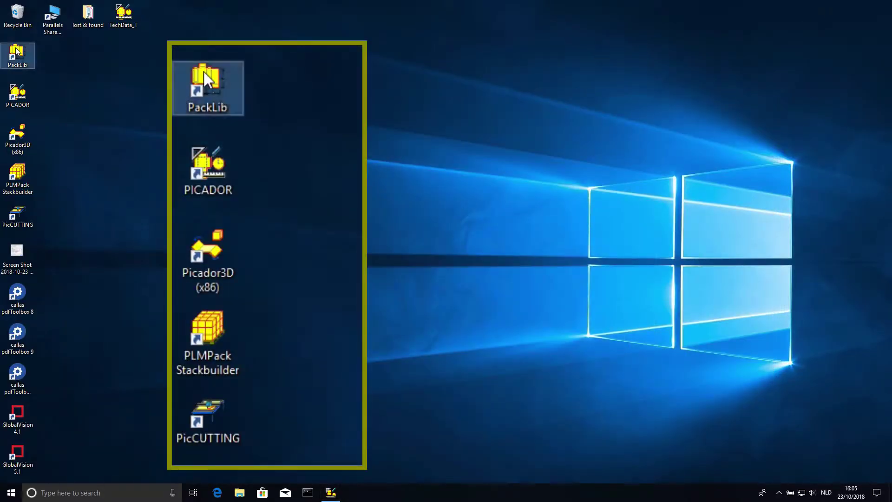
{"action": "double_click", "coordinate": [16, 50]}
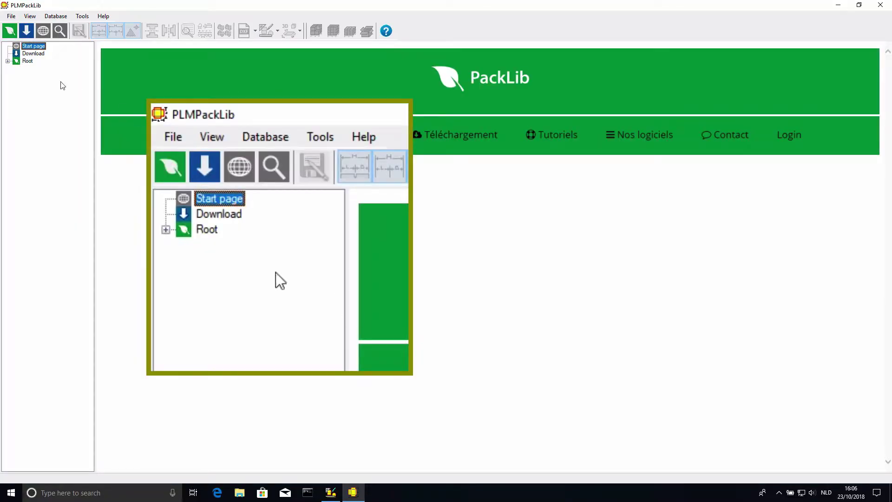
Open the F_0427 PicFEFCO design from the library's Four Pees folder and export it to Picador
{"action": "left_click", "coordinate": [26, 61]}
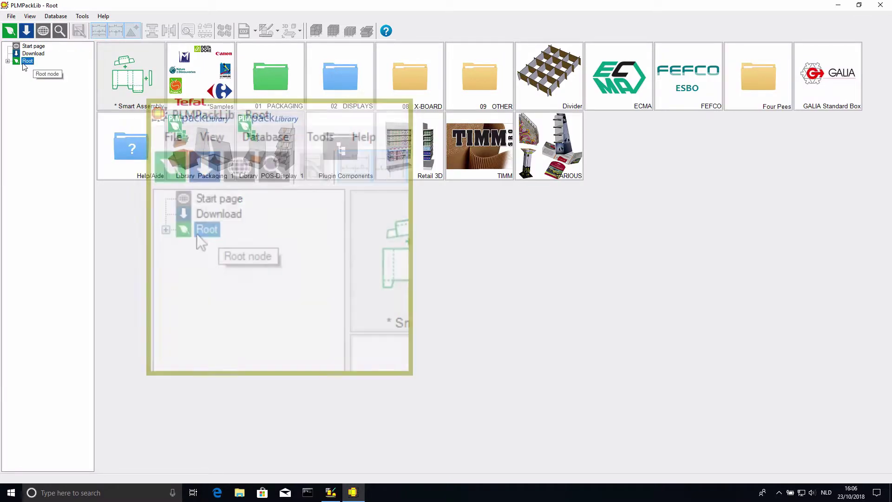
{"action": "left_click", "coordinate": [762, 83]}
{"action": "double_click", "coordinate": [762, 82]}
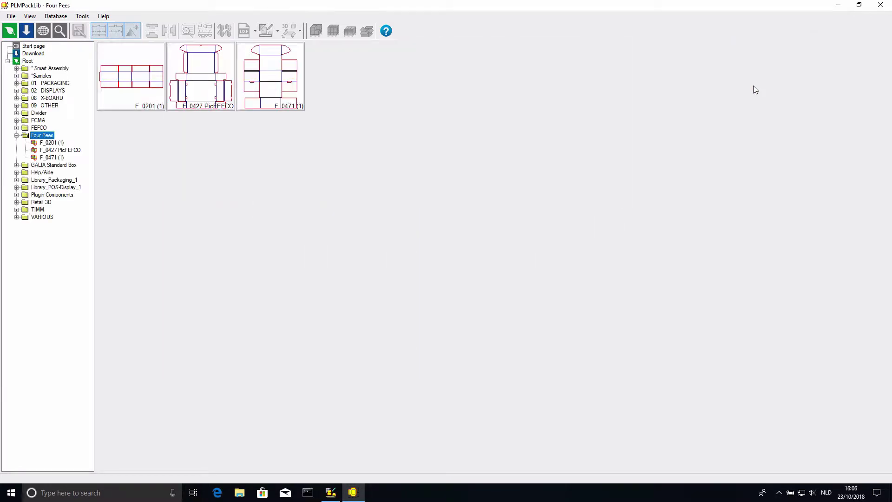
{"action": "double_click", "coordinate": [217, 77]}
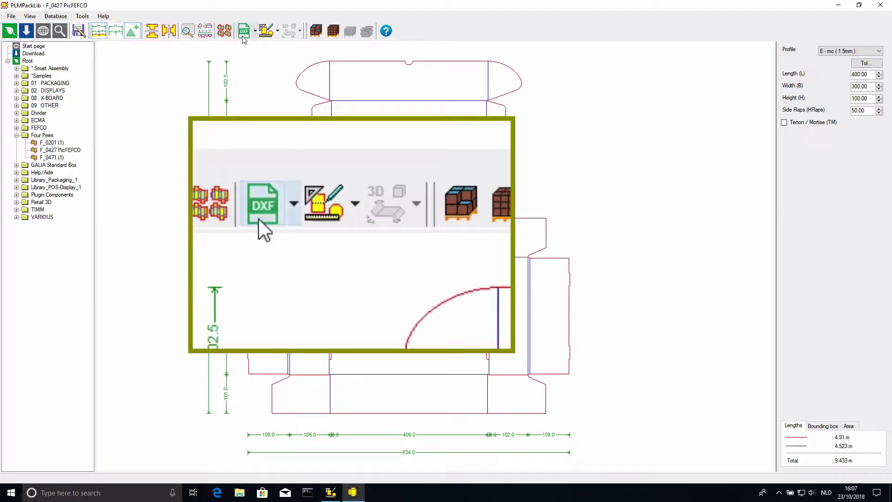
{"action": "left_click", "coordinate": [267, 35]}
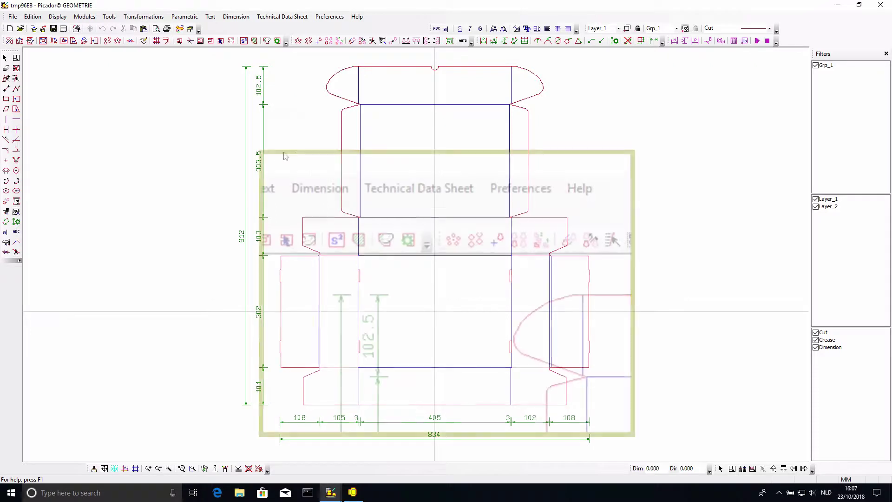
Insert the FICHEDEM technical data sheet around the box design
{"action": "left_click", "coordinate": [274, 21]}
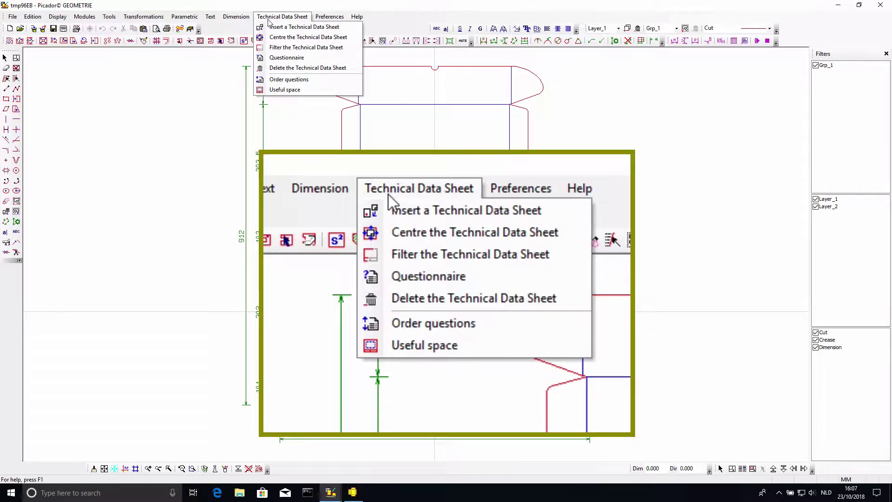
{"action": "left_click", "coordinate": [314, 30]}
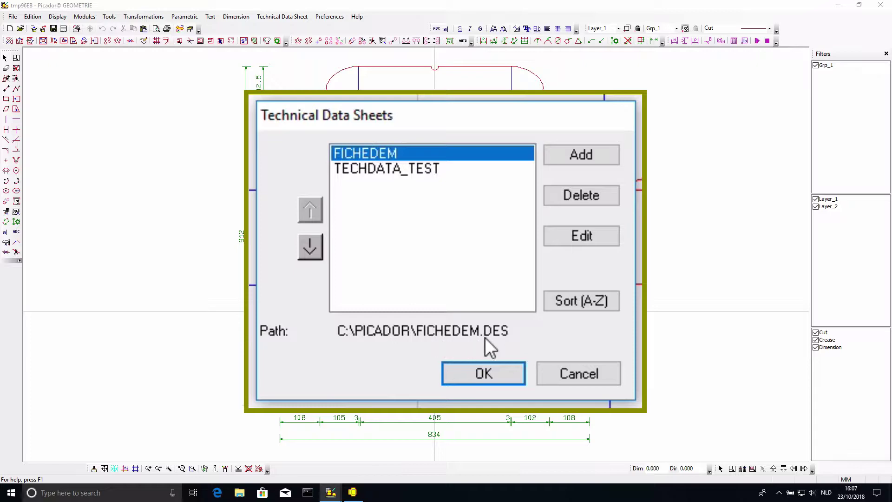
{"action": "left_click", "coordinate": [492, 373]}
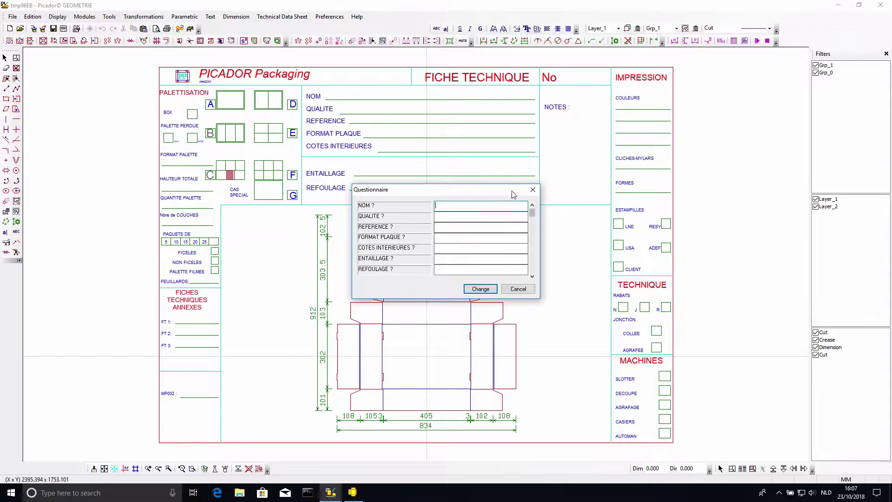
In the Questionnaire, answer NOM with "Double Wall Box" and QUALITE with "Good"
{"action": "left_click_drag", "start_coordinate": [494, 193], "coordinate": [746, 237]}
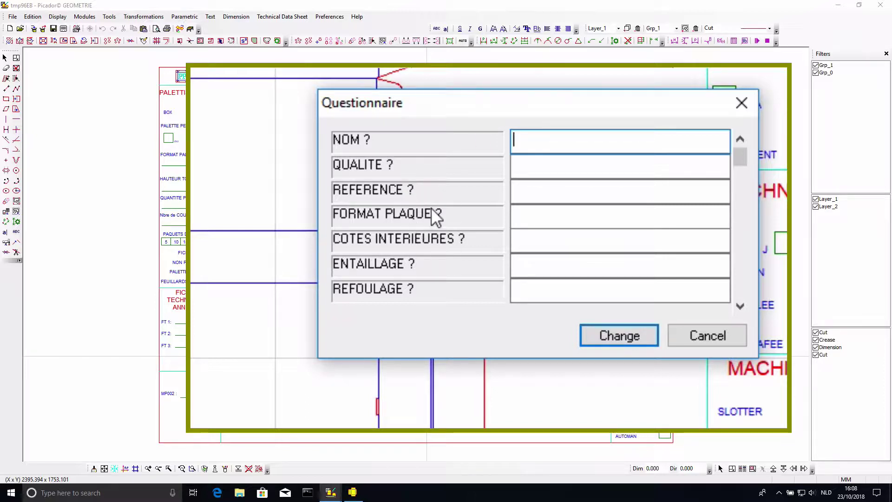
{"action": "left_click_drag", "start_coordinate": [455, 109], "coordinate": [377, 138]}
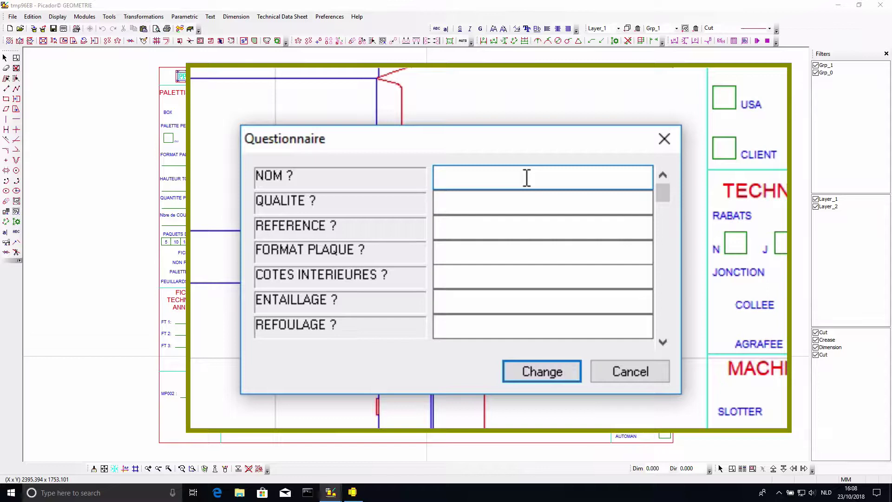
{"action": "type", "text": "Double Wall Box"}
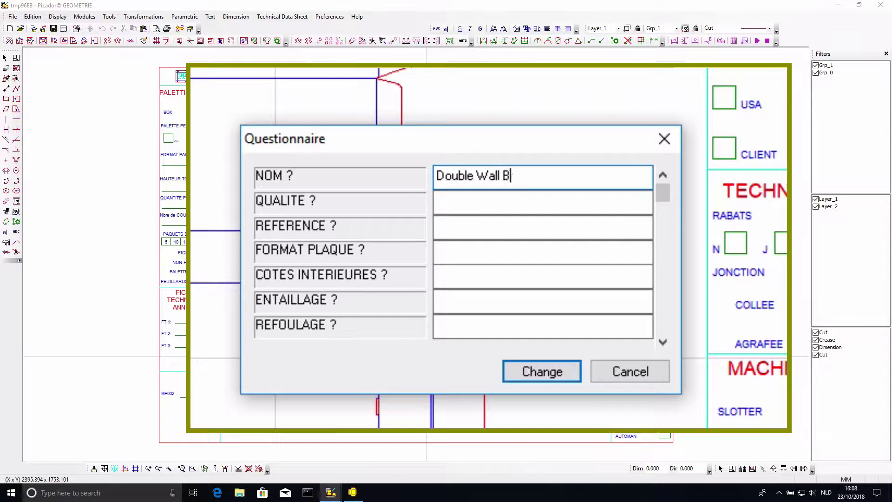
{"action": "left_click", "coordinate": [436, 201]}
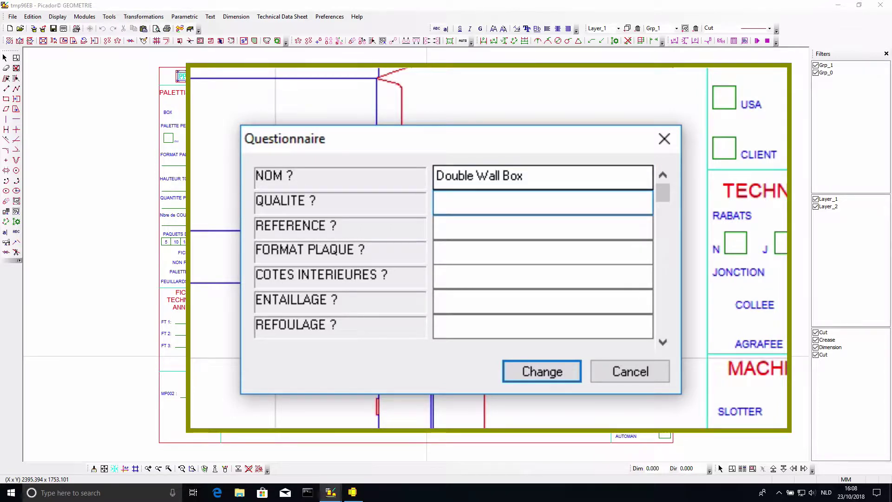
{"action": "type", "text": "Good"}
{"action": "left_click", "coordinate": [437, 227]}
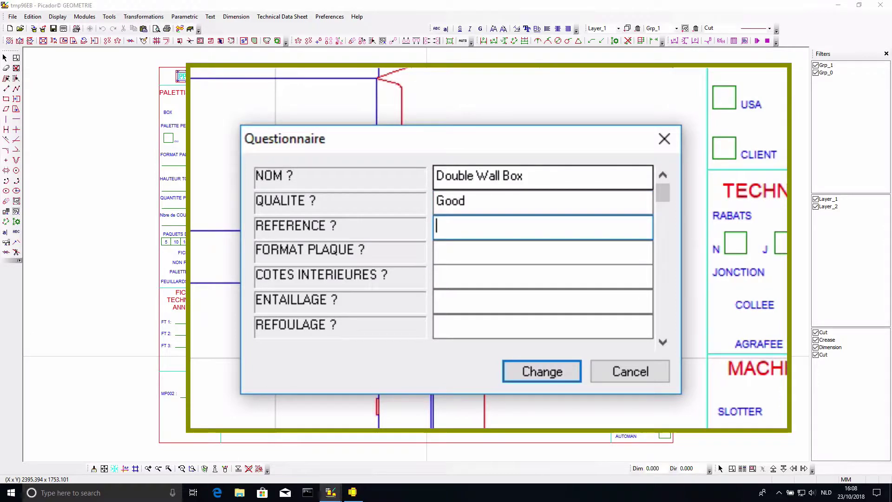
Set the first Couleurs line to "Black" and the second to "Blue" in the Questionnaire
{"action": "left_click", "coordinate": [436, 251]}
{"action": "left_click", "coordinate": [436, 277]}
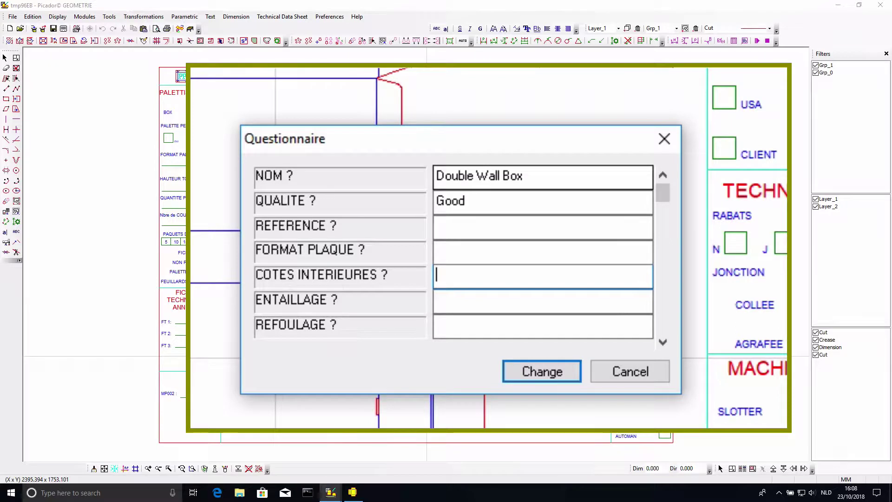
{"action": "key", "text": "Tab"}
{"action": "key", "text": "Tab"}
{"action": "key", "text": "Tab"}
{"action": "key", "text": "Tab"}
{"action": "key", "text": "Tab"}
{"action": "key", "text": "Tab"}
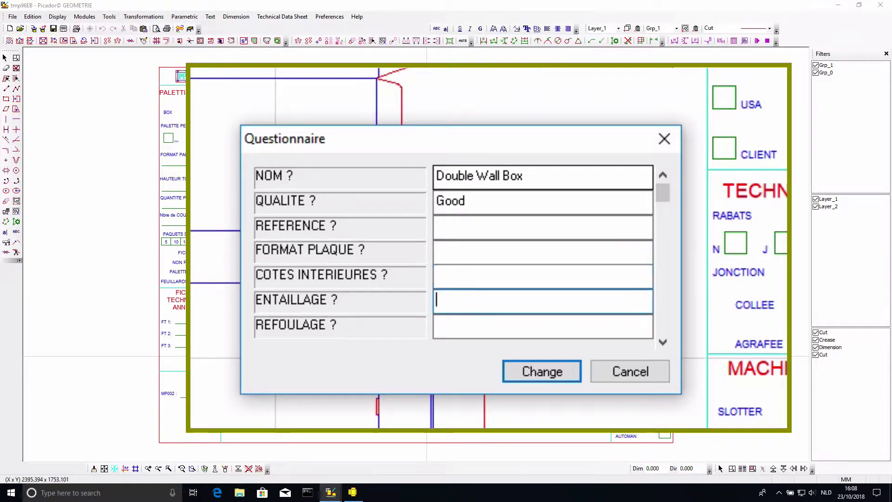
{"action": "key", "text": "Tab"}
{"action": "key", "text": "Tab"}
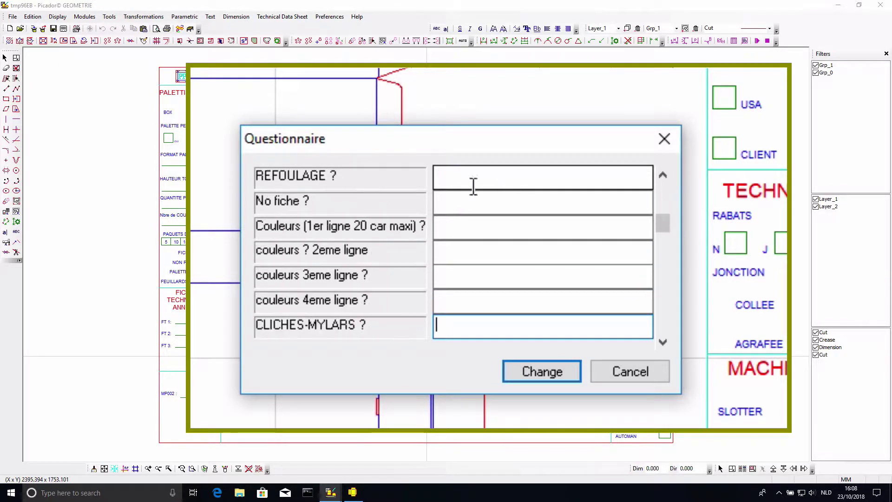
{"action": "left_click", "coordinate": [462, 228]}
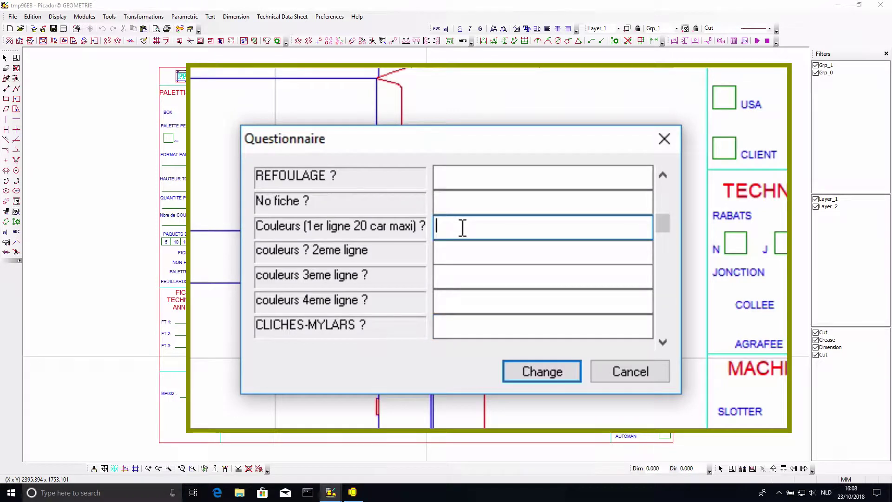
{"action": "type", "text": "Black"}
{"action": "key", "text": "Tab"}
{"action": "type", "text": "Blue"}
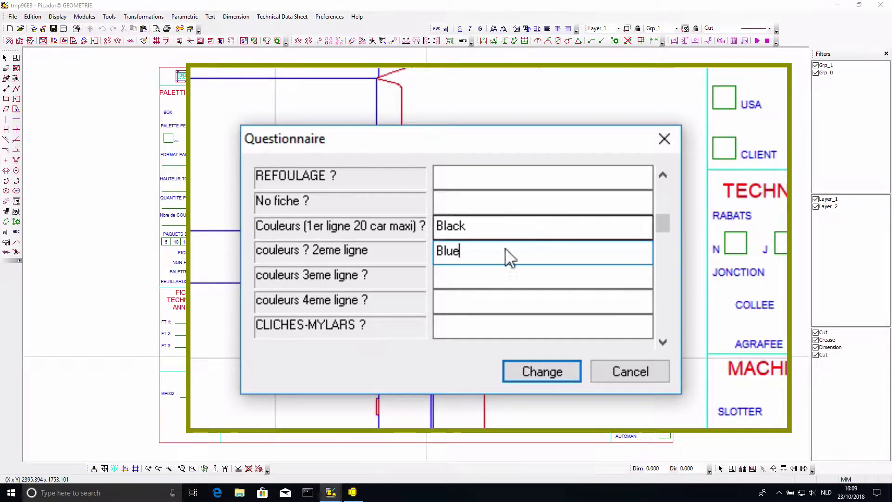
Mark the MACHINES SLOTTER question with "X"
{"action": "key", "text": "Tab"}
{"action": "key", "text": "Tab"}
{"action": "key", "text": "Tab"}
{"action": "key", "text": "Tab"}
{"action": "key", "text": "Tab"}
{"action": "key", "text": "Tab"}
{"action": "key", "text": "Tab"}
{"action": "key", "text": "Tab"}
{"action": "key", "text": "Tab"}
{"action": "key", "text": "Tab"}
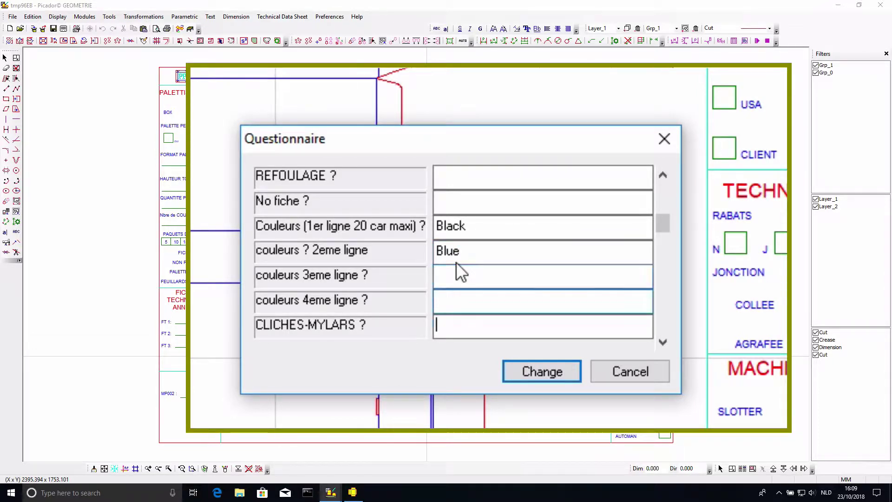
{"action": "key", "text": "Tab"}
{"action": "key", "text": "Tab"}
{"action": "key", "text": "Tab"}
{"action": "key", "text": "Tab"}
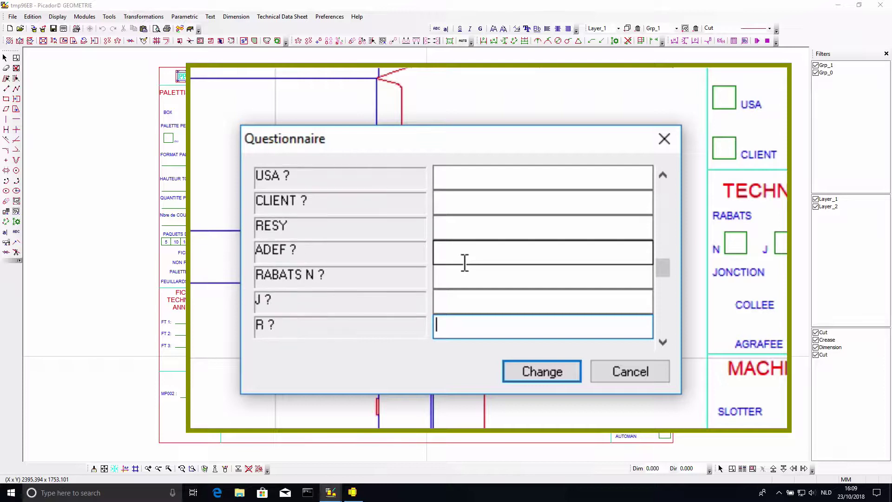
{"action": "key", "text": "Tab"}
{"action": "key", "text": "Tab"}
{"action": "key", "text": "Tab"}
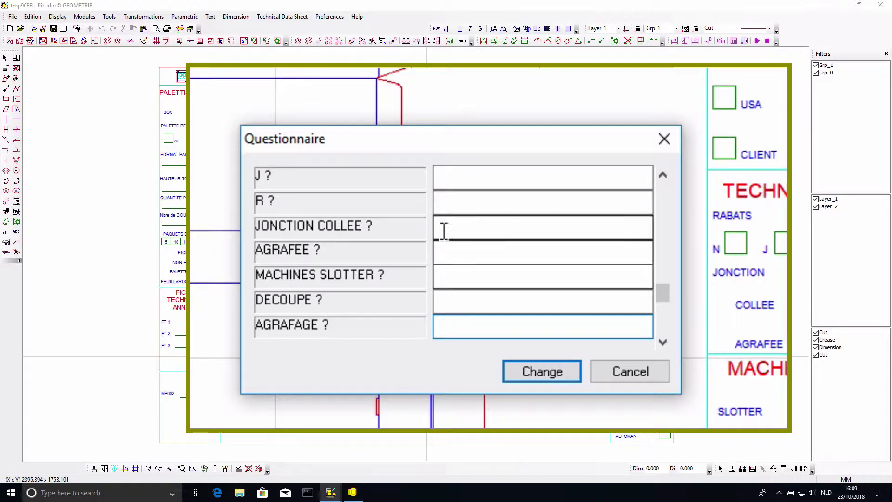
{"action": "left_click", "coordinate": [445, 274]}
{"action": "type", "text": "X"}
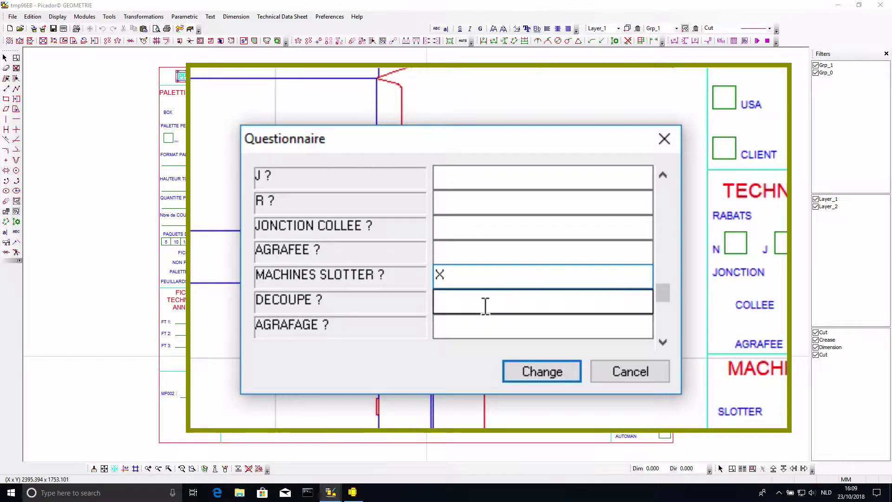
Mark the AUTOMAN question with "X" and apply the questionnaire answers to the data sheet
{"action": "key", "text": "Tab"}
{"action": "key", "text": "Tab"}
{"action": "key", "text": "Tab"}
{"action": "key", "text": "Tab"}
{"action": "key", "text": "Tab"}
{"action": "key", "text": "Tab"}
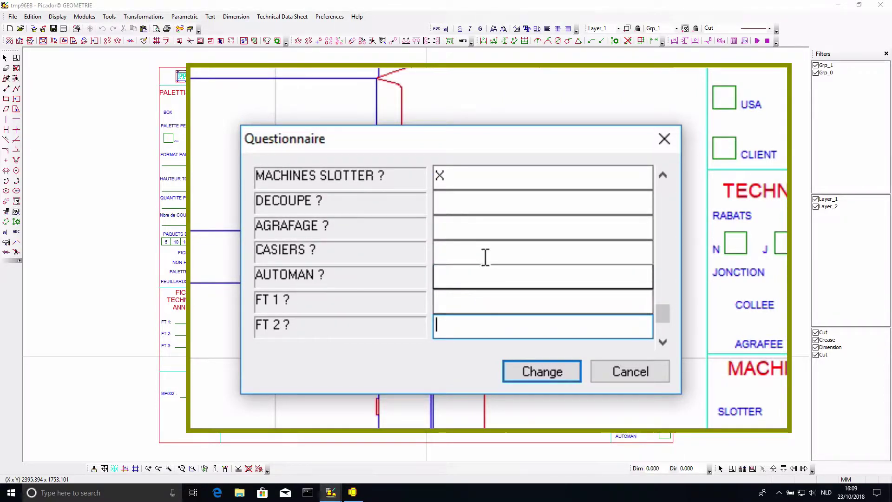
{"action": "left_click", "coordinate": [479, 273]}
{"action": "type", "text": "X"}
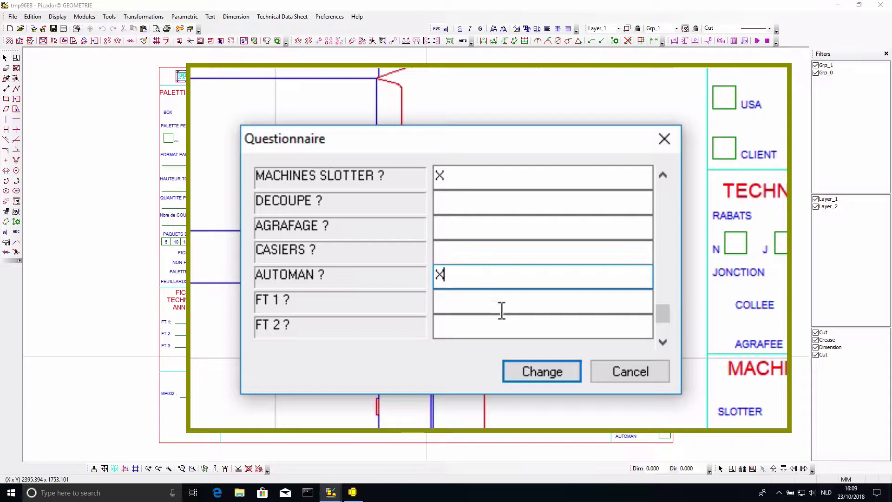
{"action": "left_click", "coordinate": [527, 371]}
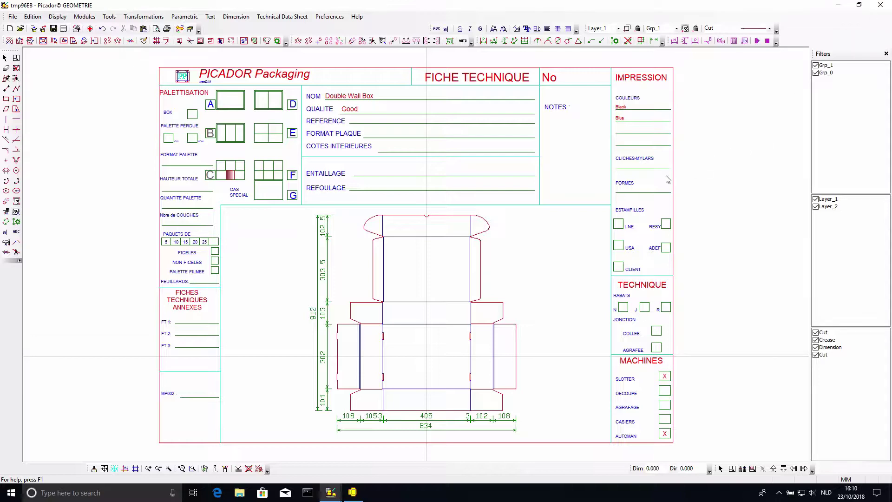
Close the box drawing without saving and switch back to the blank Picador drawing
{"action": "left_click", "coordinate": [878, 7]}
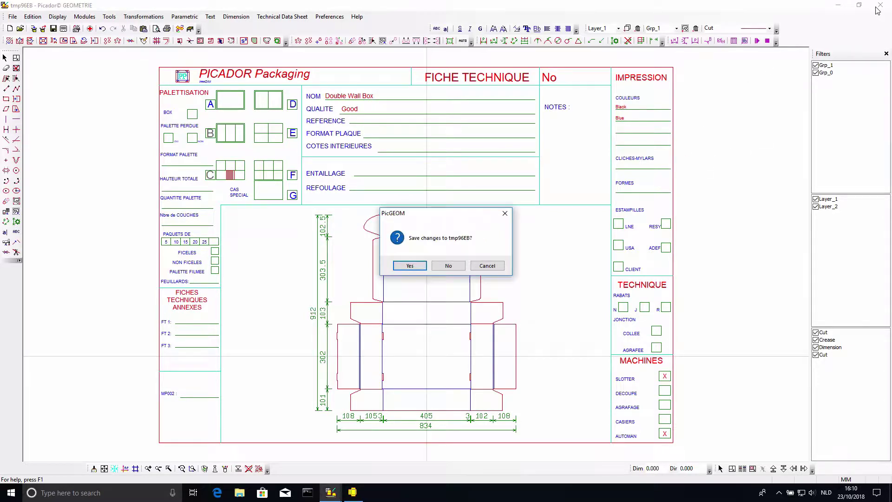
{"action": "left_click", "coordinate": [453, 265]}
{"action": "left_click", "coordinate": [348, 487]}
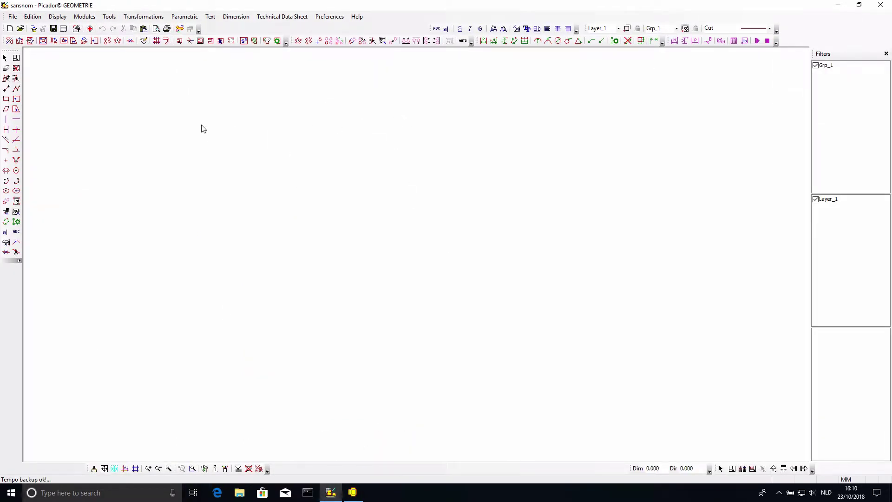
Draw a 210 x 297 mm Cut rectangle with its lower-left corner at the intersection of the reference axes
{"action": "left_click", "coordinate": [6, 99]}
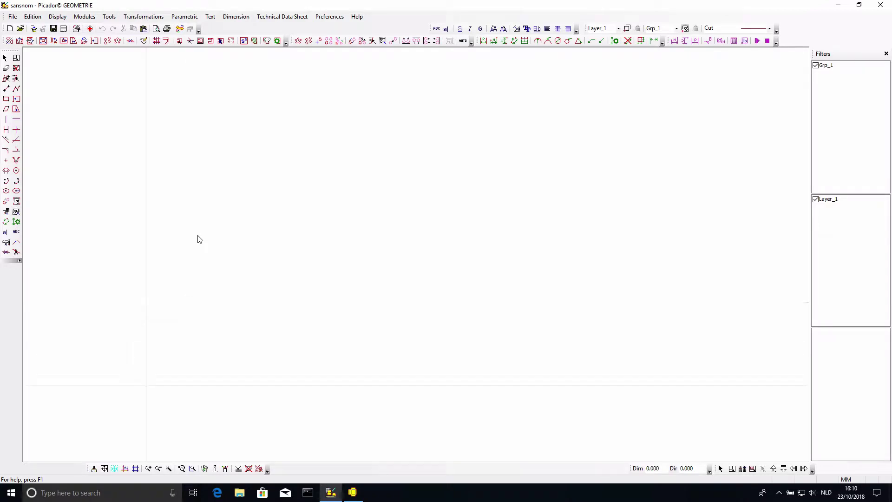
{"action": "left_click", "coordinate": [7, 100]}
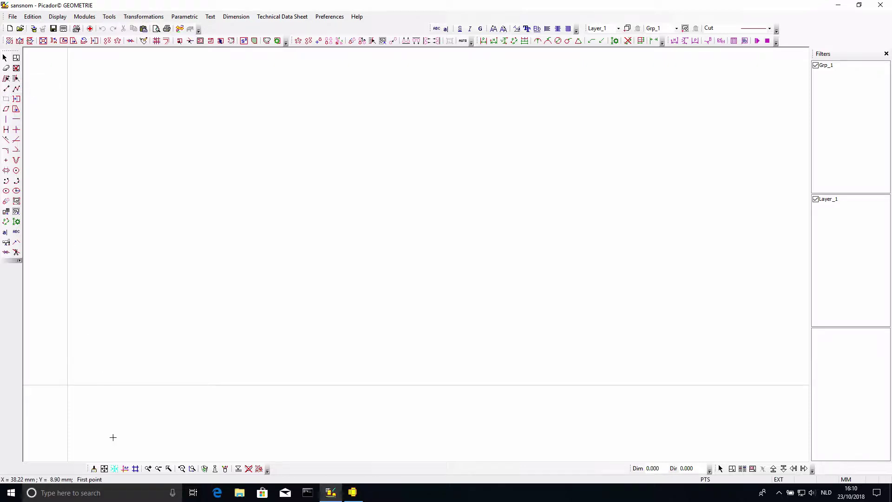
{"action": "left_click", "coordinate": [69, 385]}
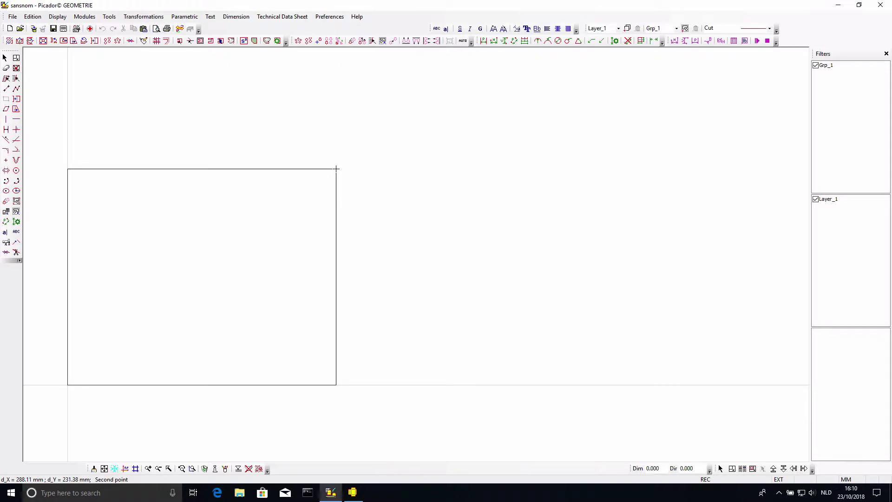
{"action": "key", "text": "x"}
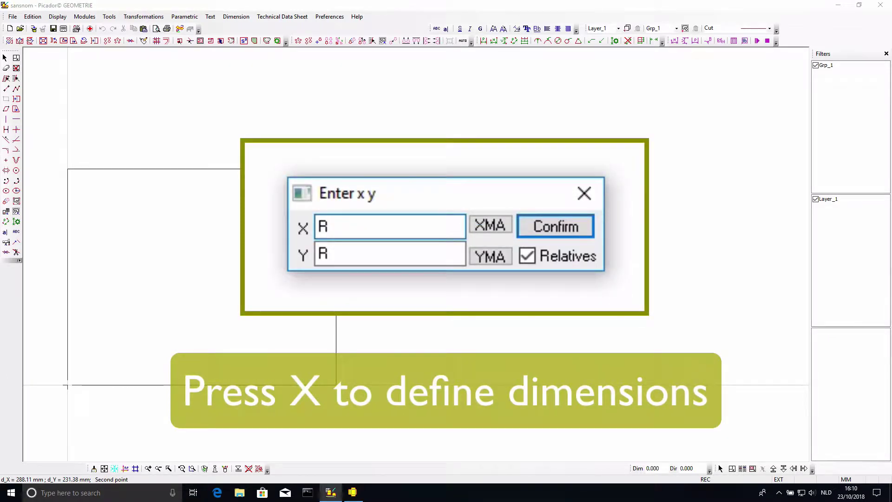
{"action": "type", "text": "210"}
{"action": "key", "text": "Tab"}
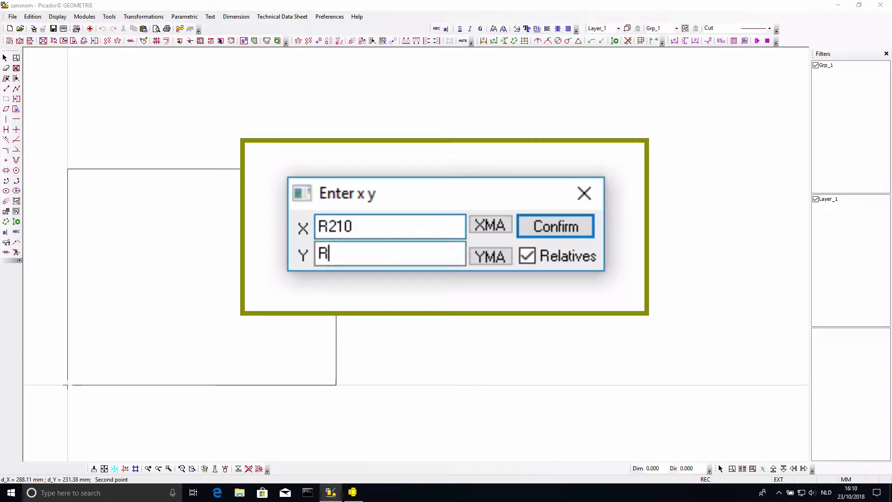
{"action": "type", "text": "297"}
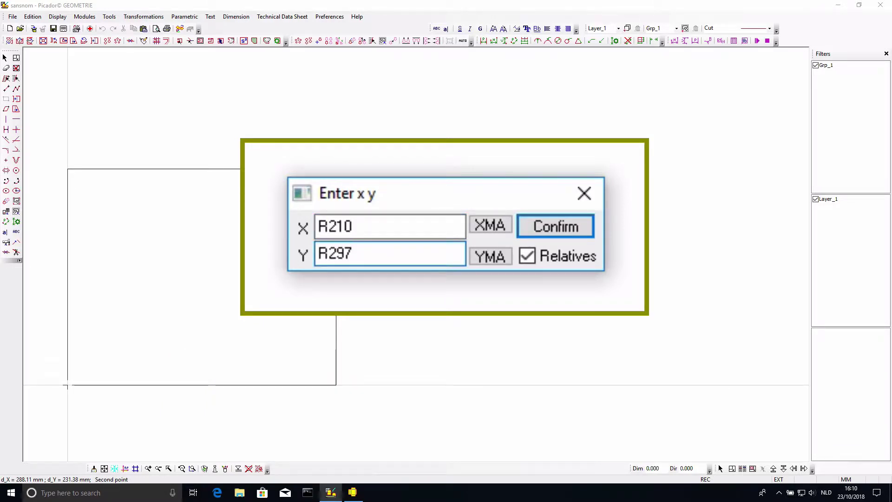
{"action": "key", "text": "Return"}
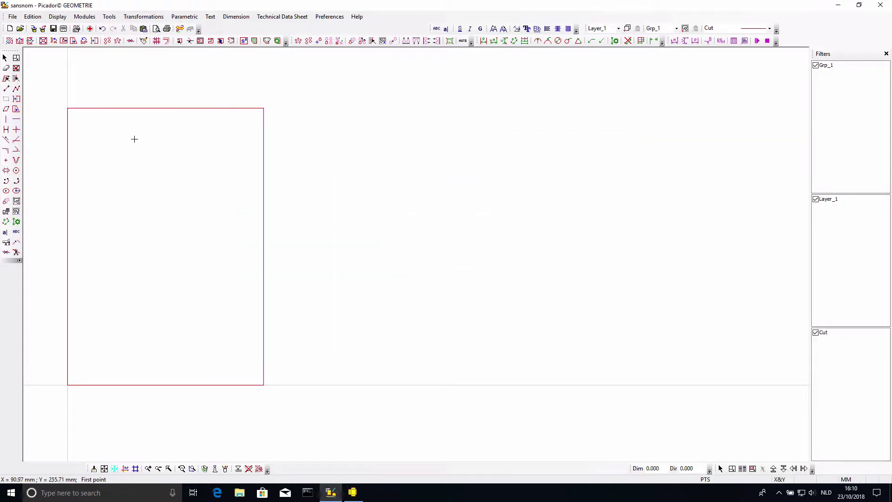
Add a parallel construction line 10 mm inside the rectangle's top edge
{"action": "key", "text": "Left"}
{"action": "key", "text": "Left"}
{"action": "key", "text": "Right"}
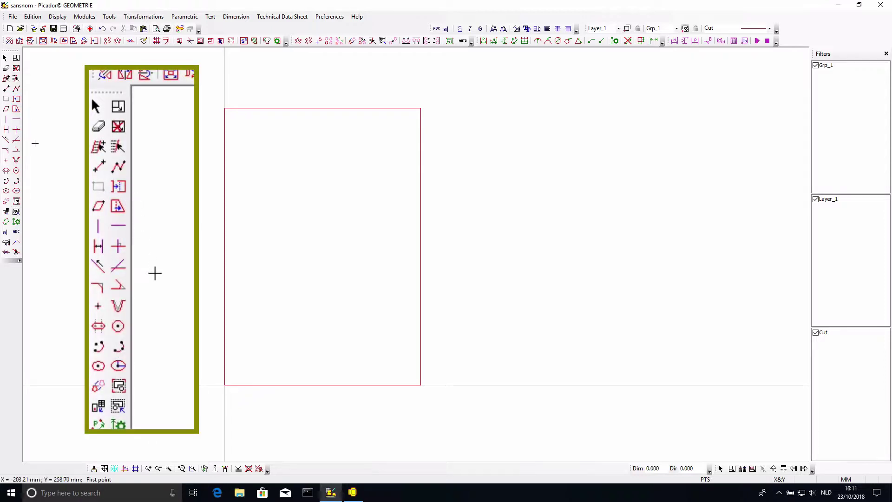
{"action": "left_click", "coordinate": [6, 130]}
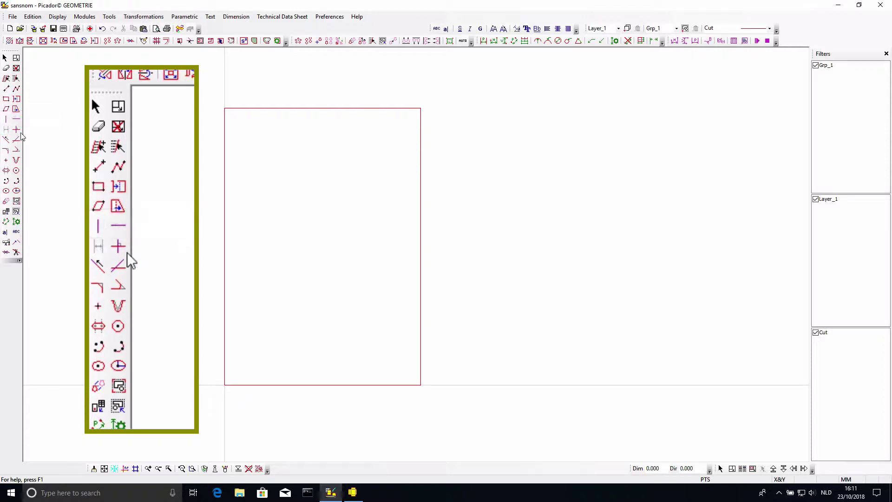
{"action": "left_click", "coordinate": [334, 109]}
{"action": "type", "text": "10"}
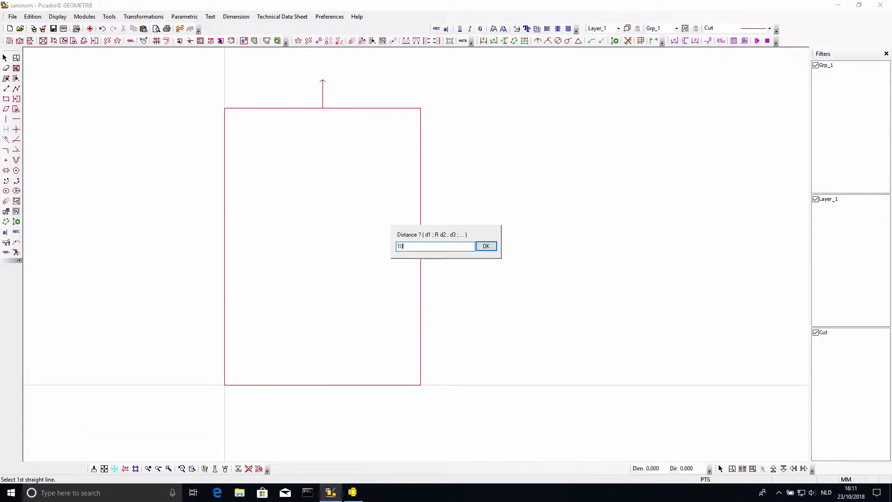
{"action": "left_click", "coordinate": [486, 246]}
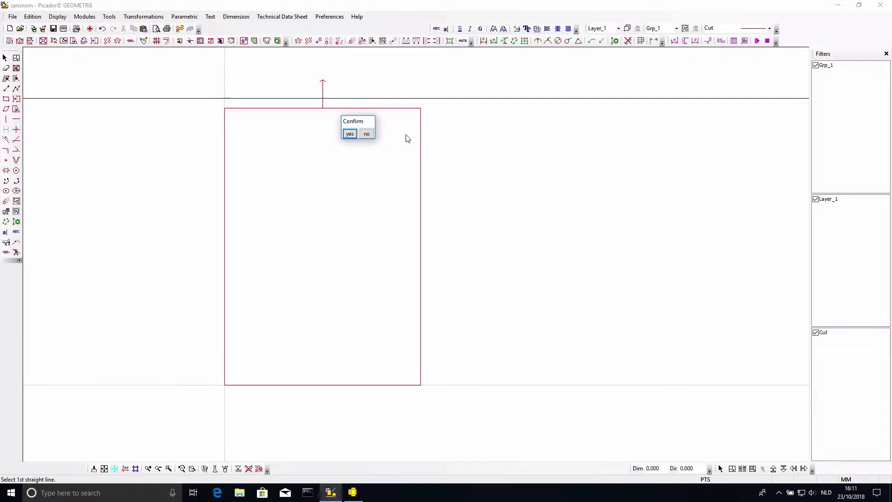
{"action": "left_click", "coordinate": [367, 134]}
{"action": "left_click", "coordinate": [351, 134]}
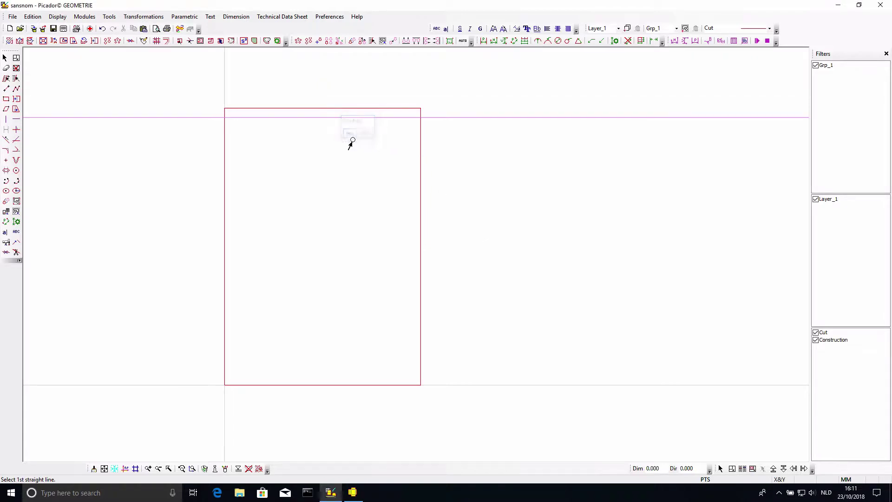
Add parallel construction lines 10 mm inside the rectangle's left and right edges
{"action": "left_click", "coordinate": [223, 164]}
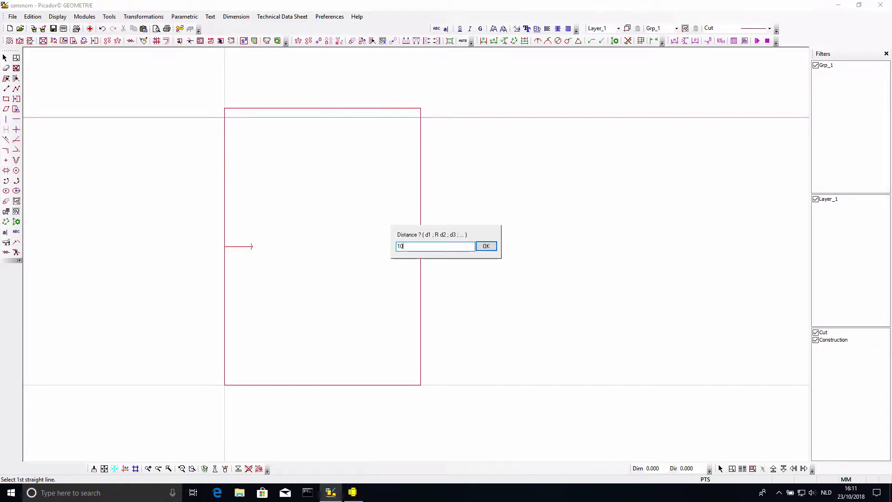
{"action": "key", "text": "Return"}
{"action": "left_click", "coordinate": [240, 187]}
{"action": "type", "text": "10"}
{"action": "left_click", "coordinate": [549, 239]}
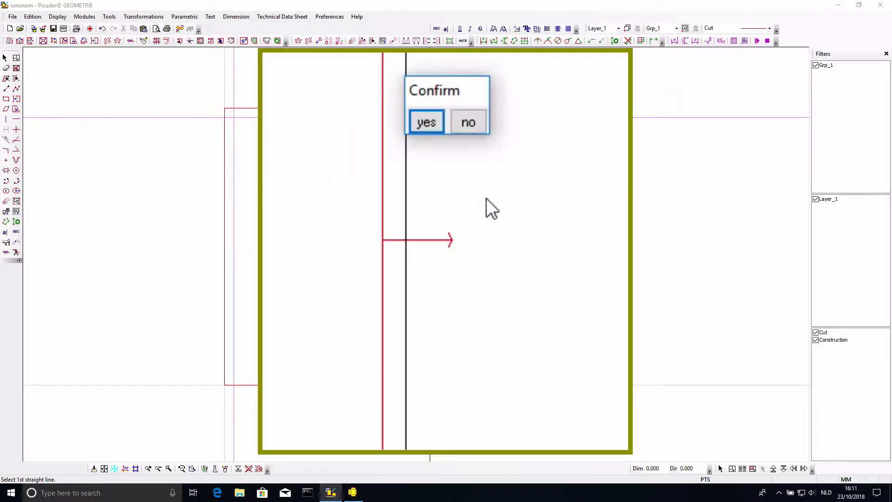
{"action": "left_click", "coordinate": [424, 122]}
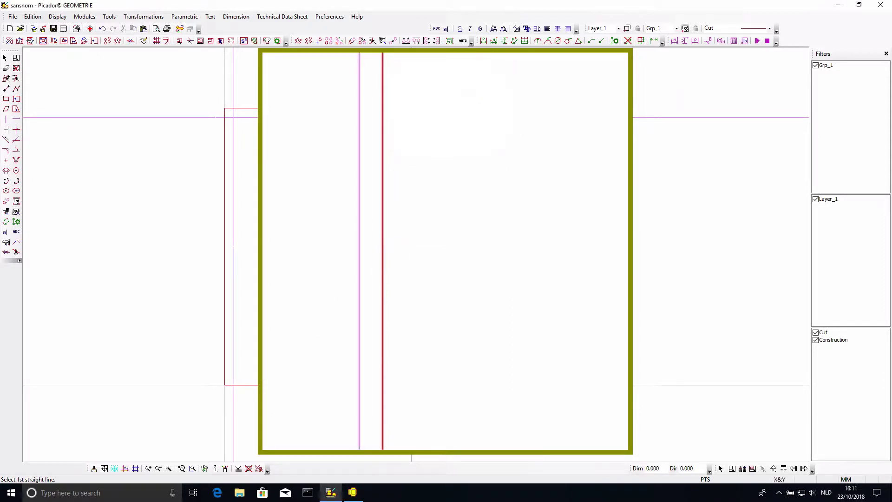
Add a parallel construction line 10 mm inside the rectangle's bottom edge
{"action": "type", "text": "10"}
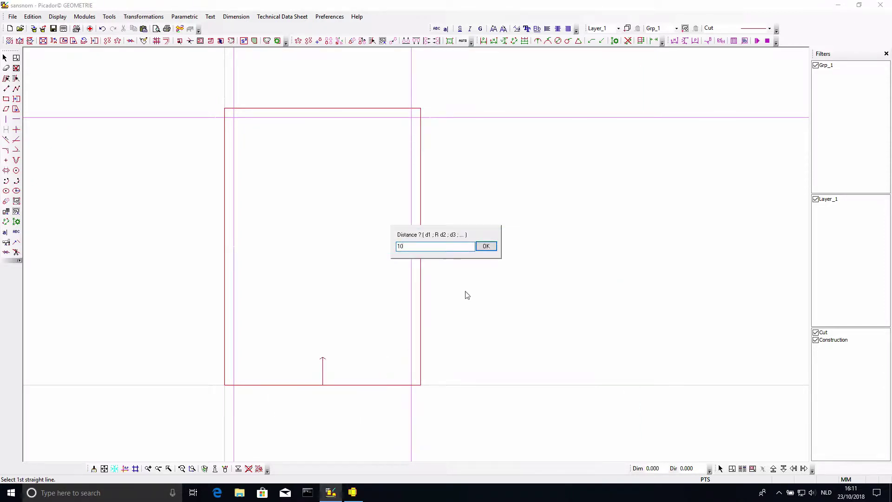
{"action": "left_click", "coordinate": [486, 245]}
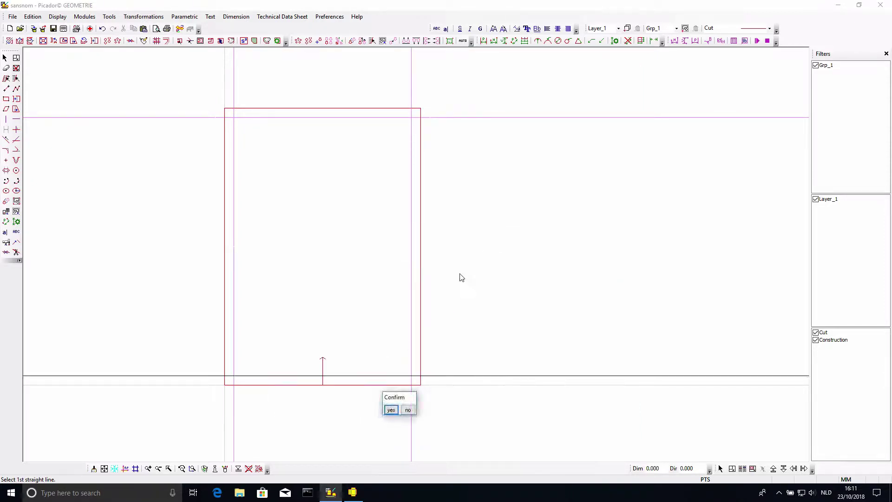
{"action": "left_click", "coordinate": [408, 409]}
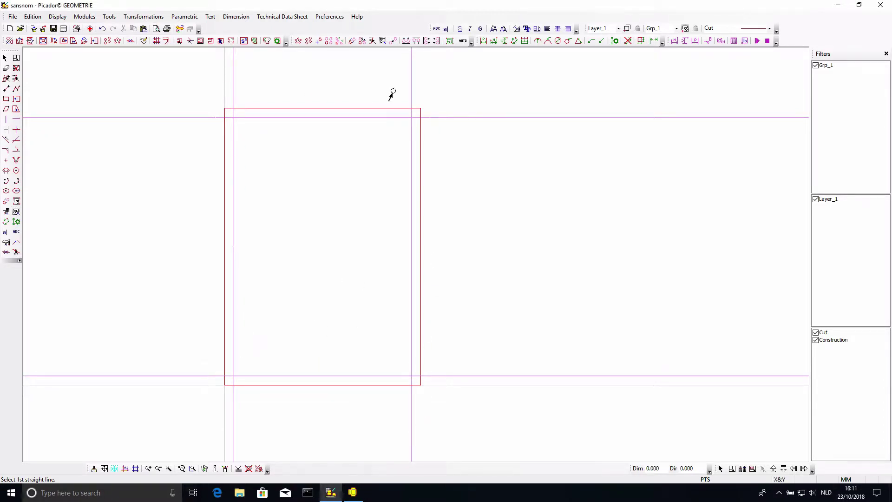
Set the active line type to Crease for the text entries
{"action": "key", "text": "Left"}
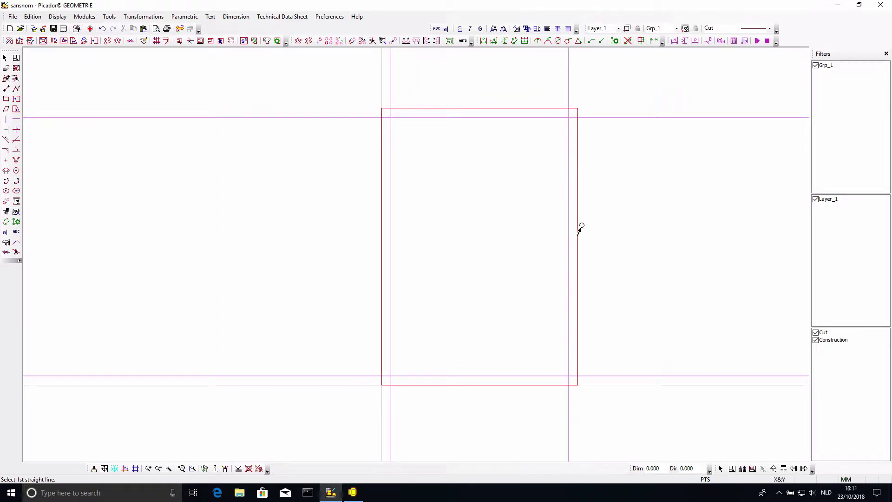
{"action": "key", "text": "Right"}
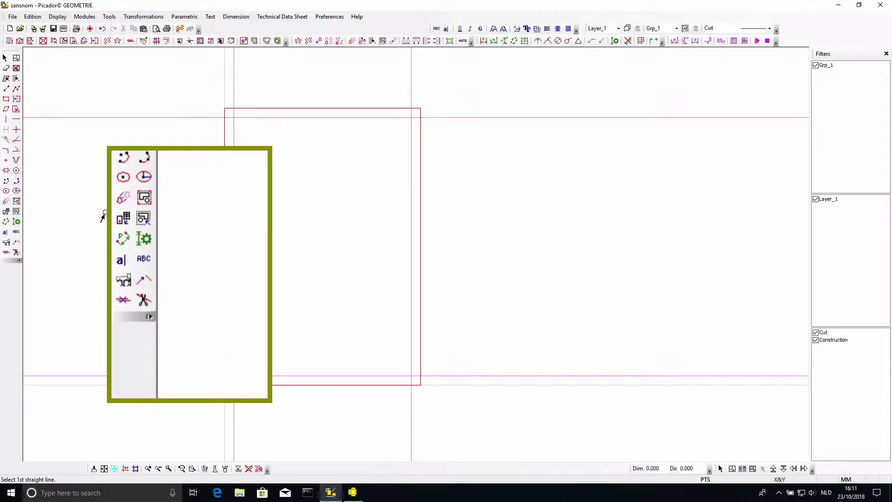
{"action": "left_click", "coordinate": [17, 233]}
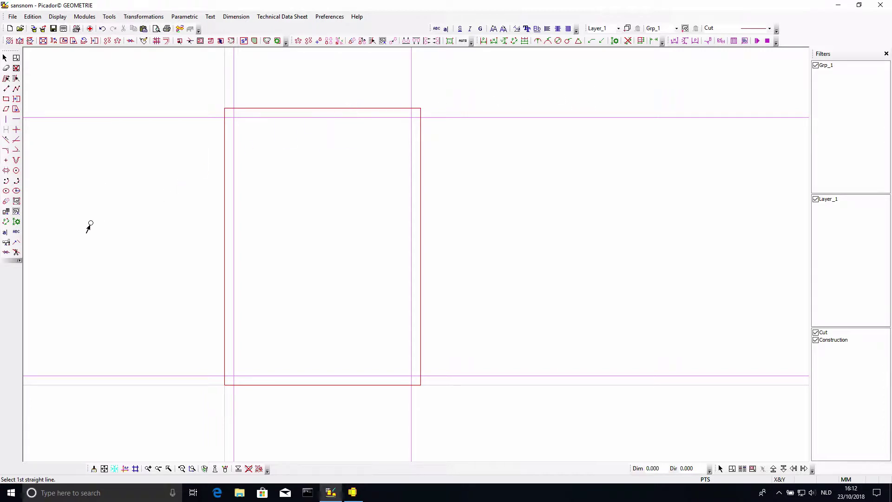
{"action": "left_click", "coordinate": [769, 30]}
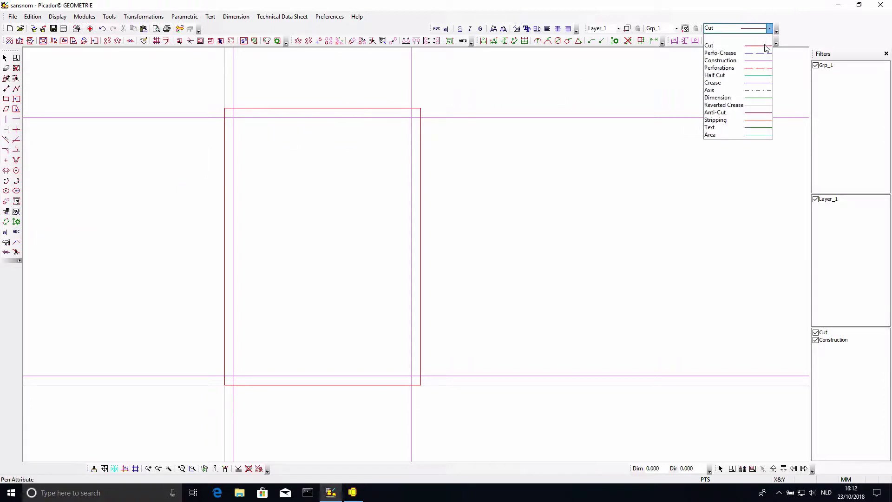
{"action": "left_click", "coordinate": [762, 84]}
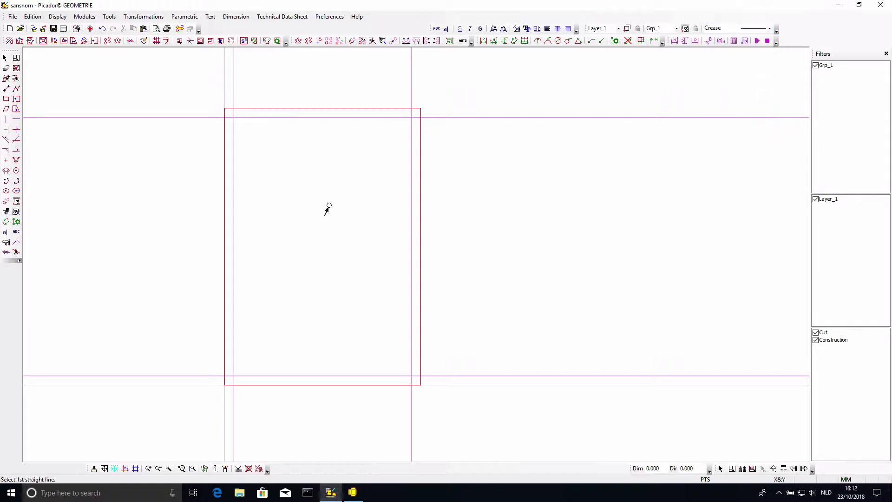
Compose the text "Date?" as a question with the default value &d
{"action": "left_click", "coordinate": [16, 232]}
{"action": "left_click", "coordinate": [89, 76]}
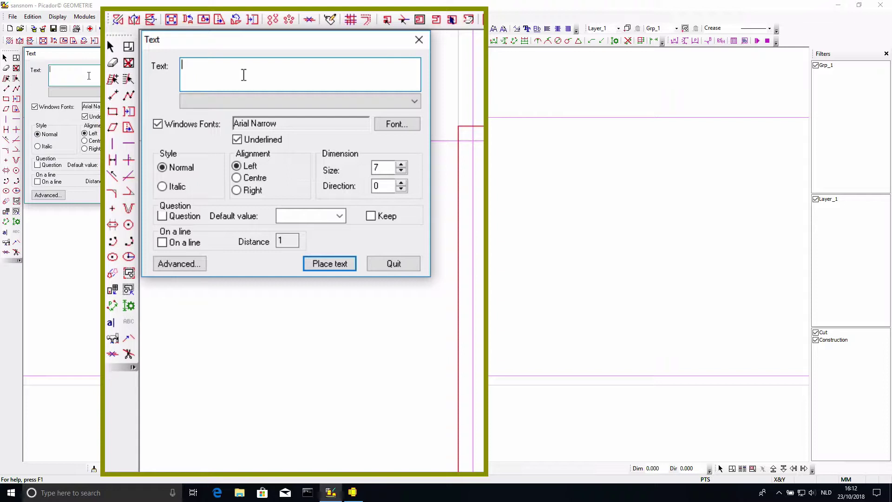
{"action": "type", "text": "<date>"}
{"action": "left_click_drag", "start_coordinate": [66, 69], "coordinate": [63, 71]}
{"action": "key", "text": "Right"}
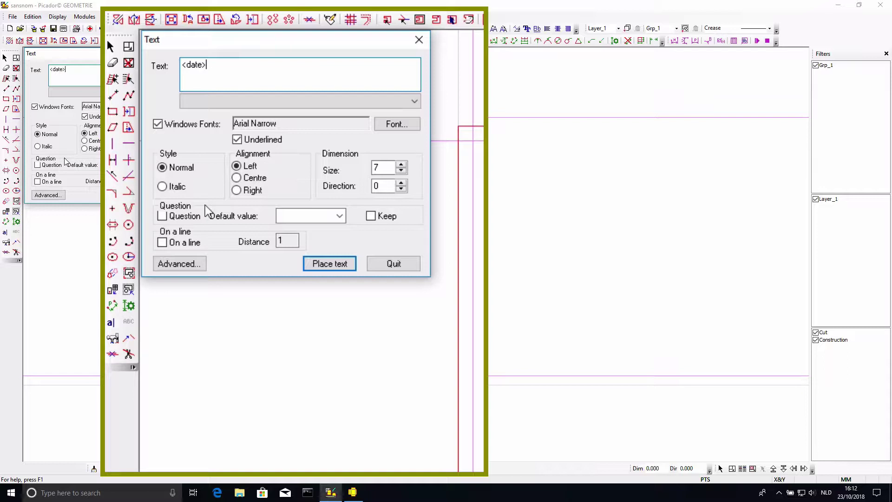
{"action": "left_click_drag", "start_coordinate": [207, 66], "coordinate": [168, 65]}
{"action": "type", "text": "Date"}
{"action": "left_click", "coordinate": [162, 216]}
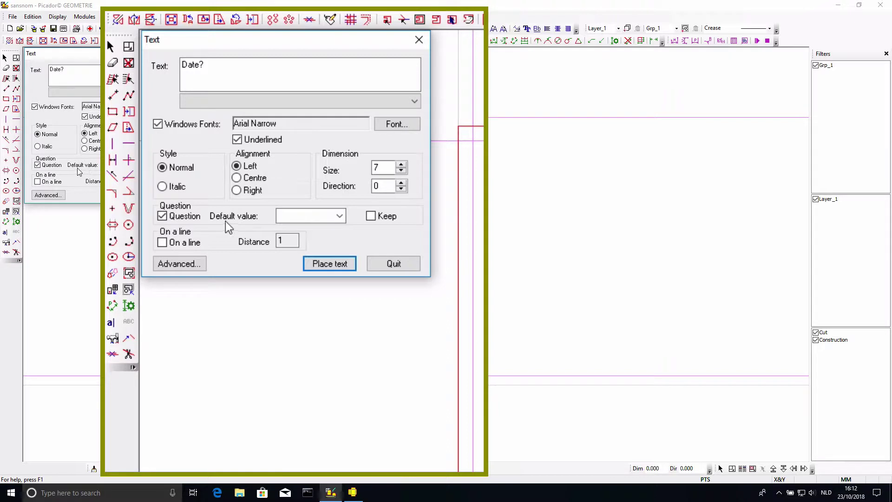
{"action": "left_click", "coordinate": [340, 215]}
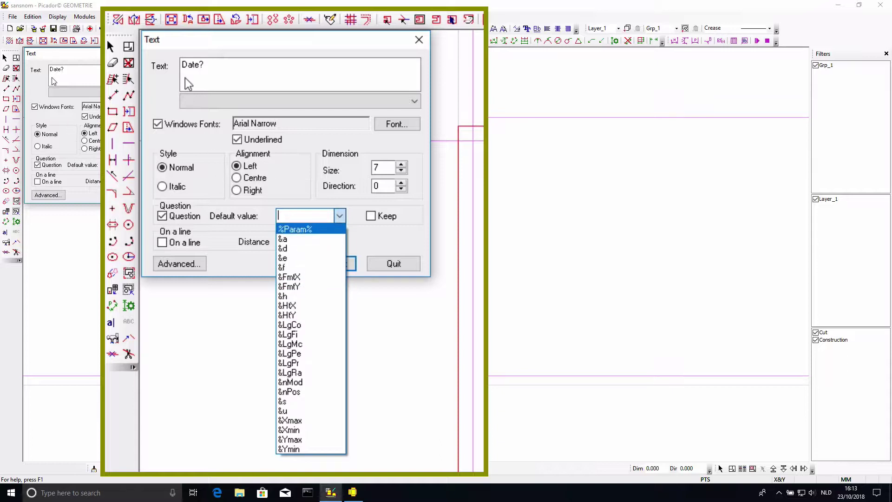
{"action": "left_click", "coordinate": [297, 248]}
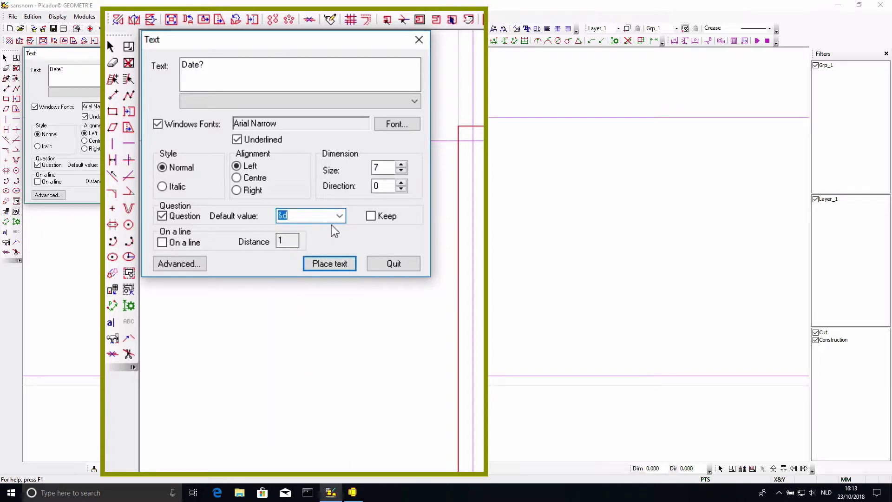
Place the left-aligned date text just inside the upper-right corner of the construction margins
{"action": "left_click", "coordinate": [329, 263]}
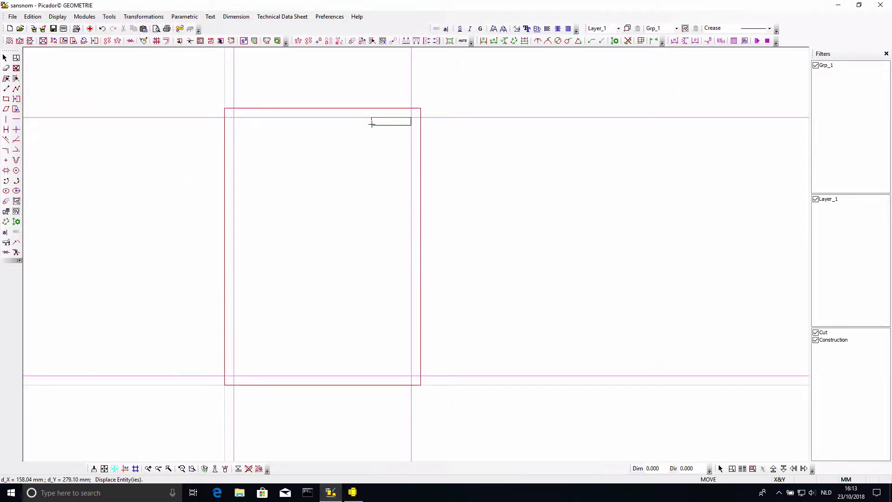
{"action": "mouse_move", "coordinate": [372, 124]}
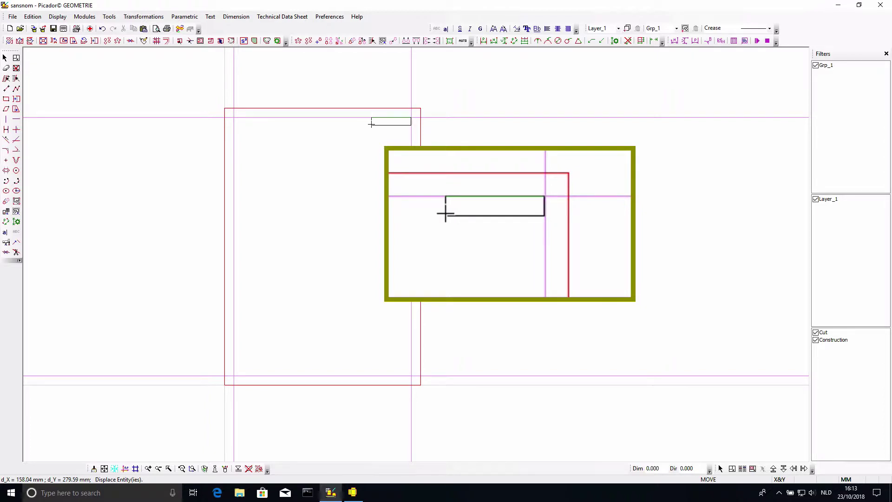
{"action": "left_click", "coordinate": [372, 124]}
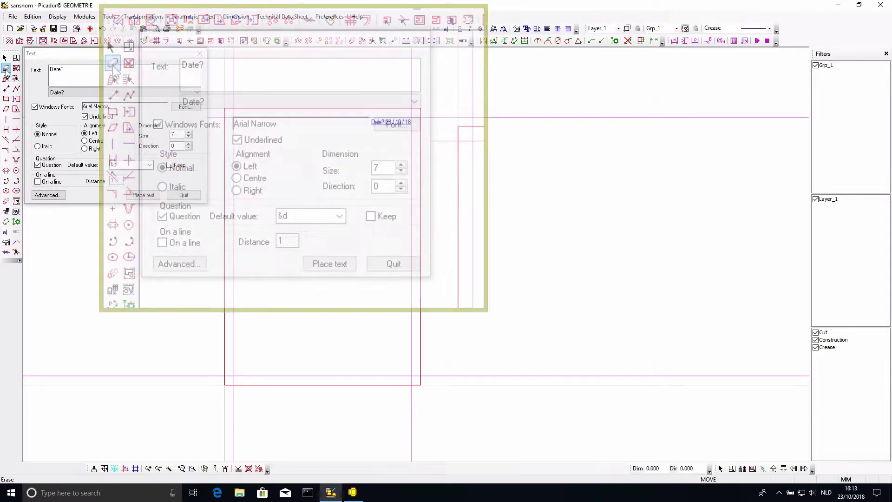
Replace the date text with a right-aligned one placed against the right construction line, just below the top one
{"action": "left_click", "coordinate": [85, 148]}
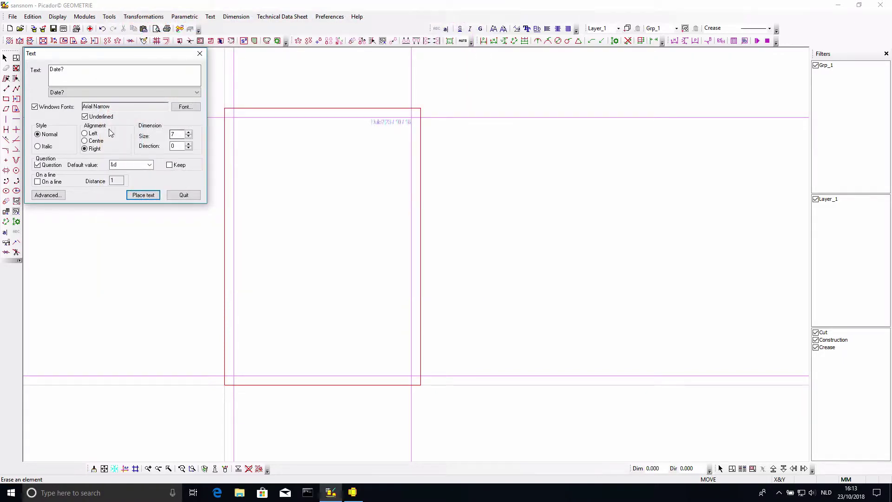
{"action": "left_click", "coordinate": [144, 198]}
{"action": "left_click", "coordinate": [411, 123]}
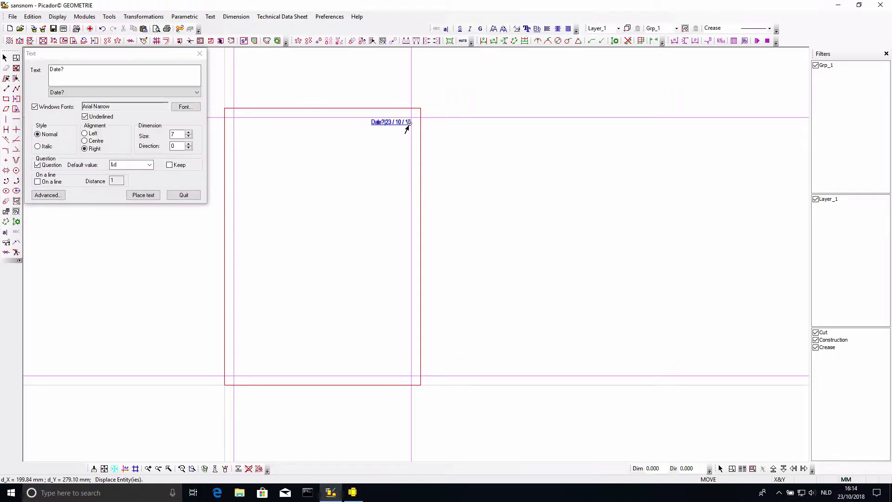
Place a left-aligned question text "Job?" with an empty default value against the left construction line, just below the top one
{"action": "left_click", "coordinate": [84, 134]}
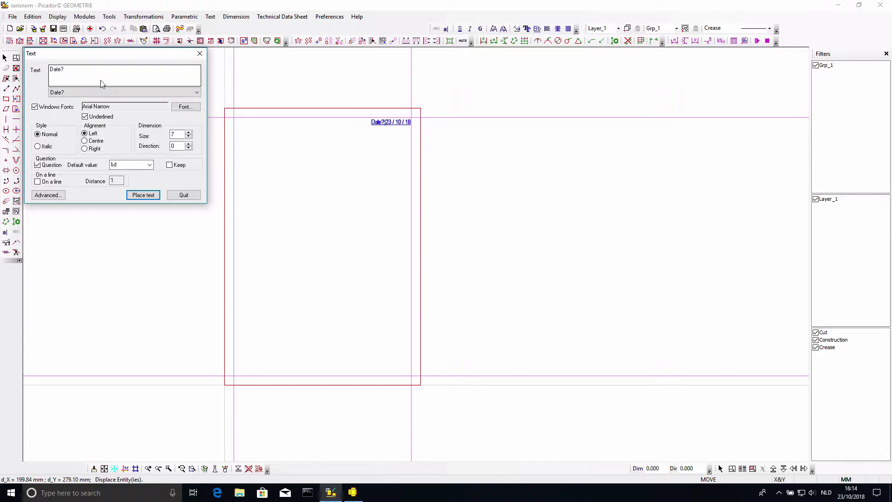
{"action": "left_click_drag", "start_coordinate": [85, 72], "coordinate": [51, 71]}
{"action": "type", "text": "Job?"}
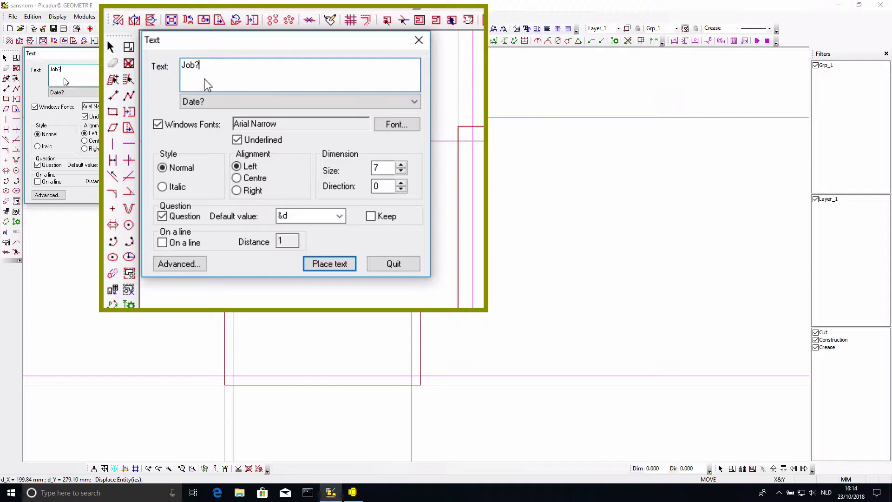
{"action": "left_click", "coordinate": [340, 216]}
{"action": "left_click", "coordinate": [310, 229]}
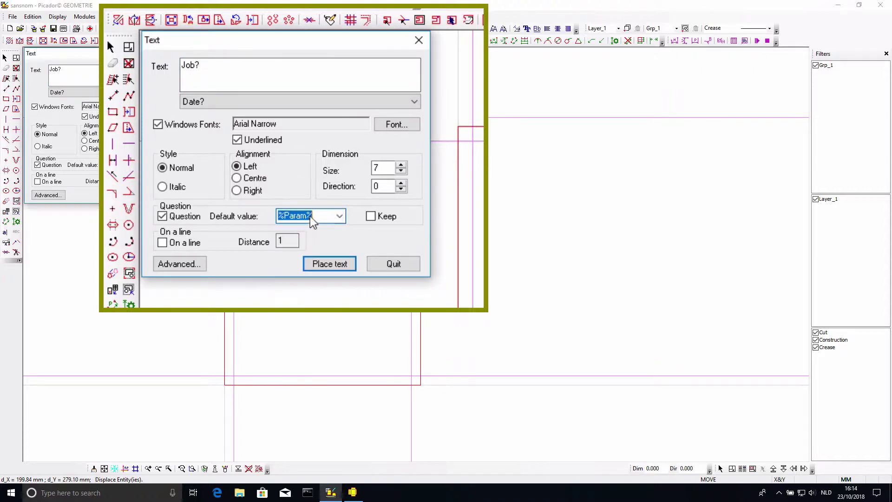
{"action": "key", "text": "Delete"}
{"action": "left_click", "coordinate": [52, 164]}
{"action": "left_click", "coordinate": [52, 165]}
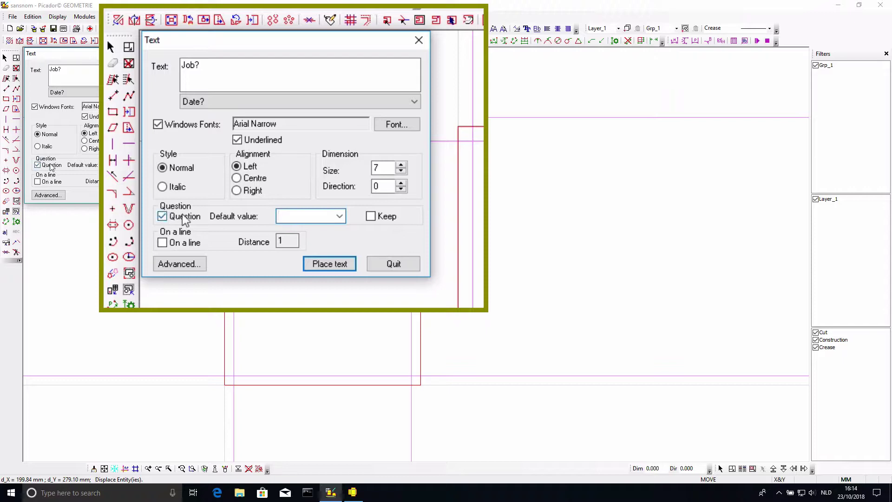
{"action": "left_click", "coordinate": [138, 195]}
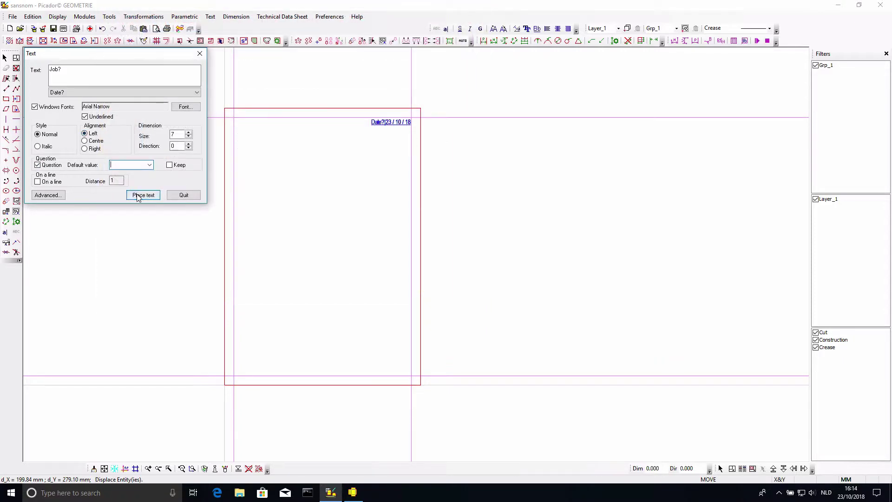
{"action": "left_click", "coordinate": [234, 124]}
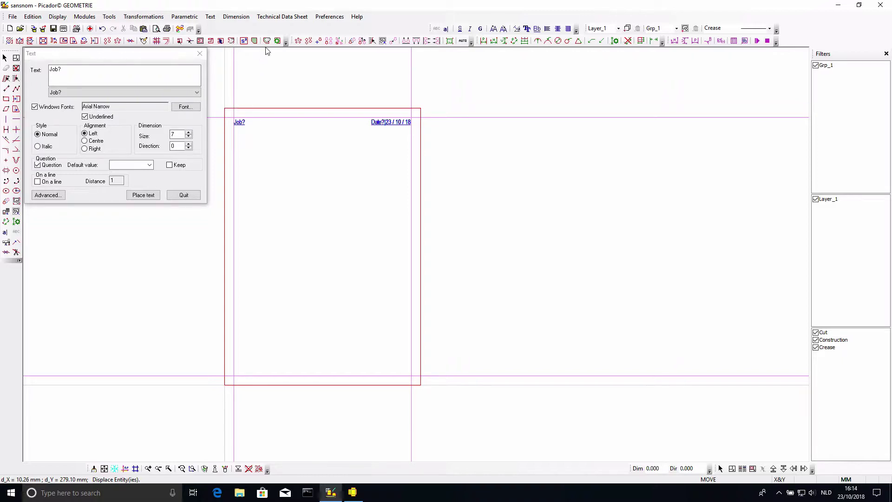
Define the technical data sheet's useful space as a rectangle about 191 x 130 mm between the side construction lines, below the Job and Date texts
{"action": "left_click", "coordinate": [282, 16]}
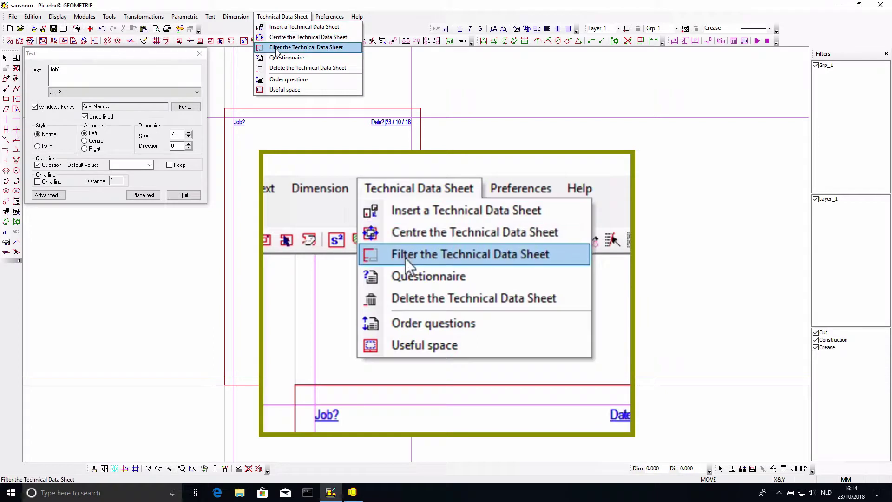
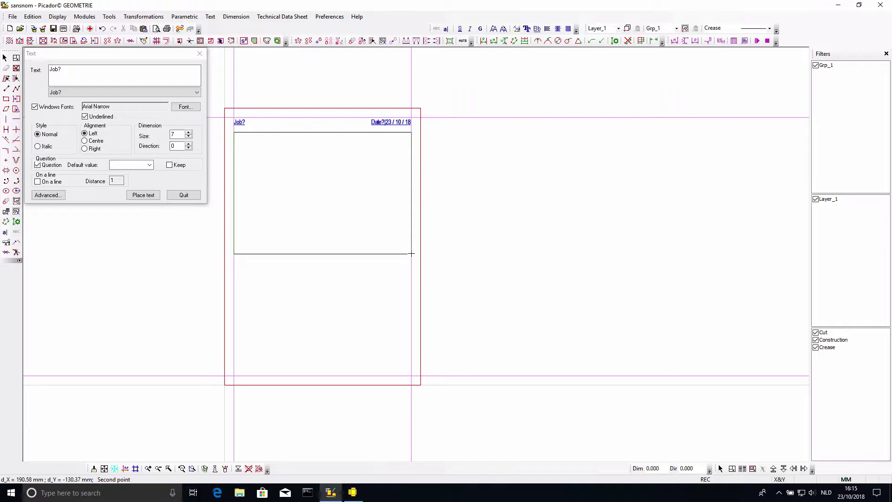
{"action": "left_click", "coordinate": [411, 254]}
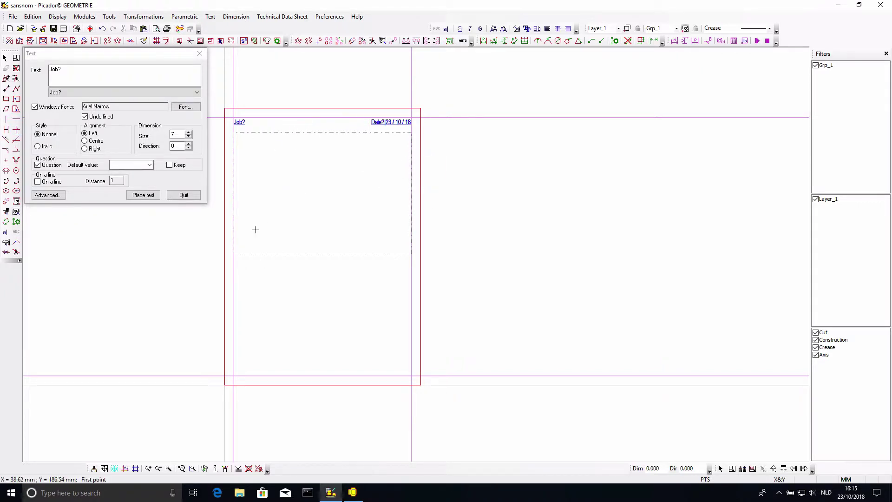
Place the plain label "Operator:" without the question option at the left construction line, just below the useful space
{"action": "left_click", "coordinate": [73, 71]}
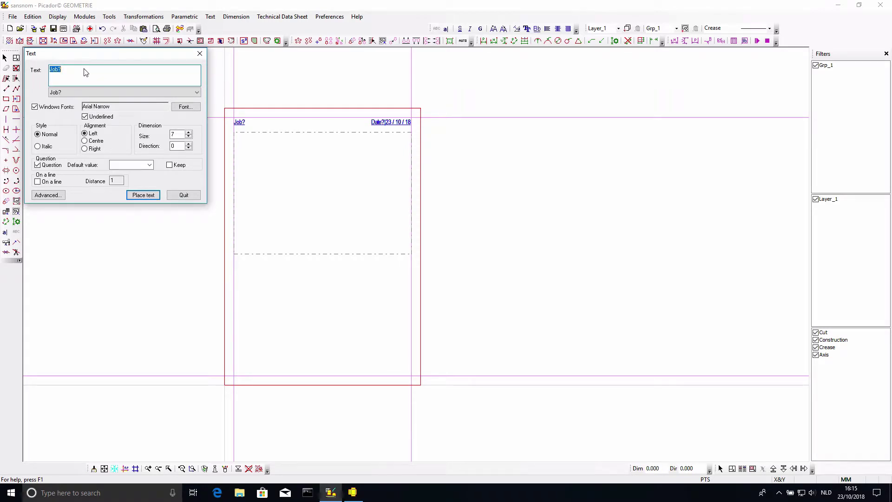
{"action": "type", "text": "Operator:"}
{"action": "left_click", "coordinate": [38, 165]}
{"action": "left_click", "coordinate": [142, 195]}
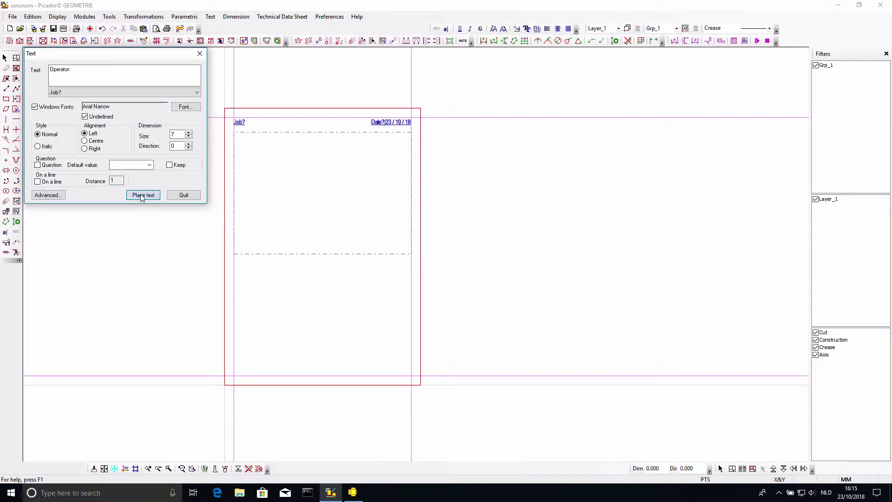
{"action": "left_click", "coordinate": [235, 264]}
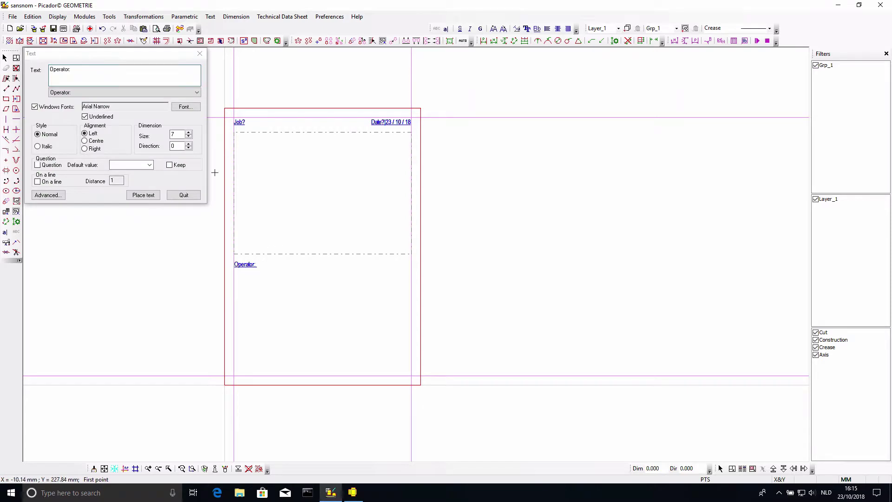
Place a question text "Operator?" with the default value &u directly after the "Operator:" label
{"action": "left_click", "coordinate": [295, 77]}
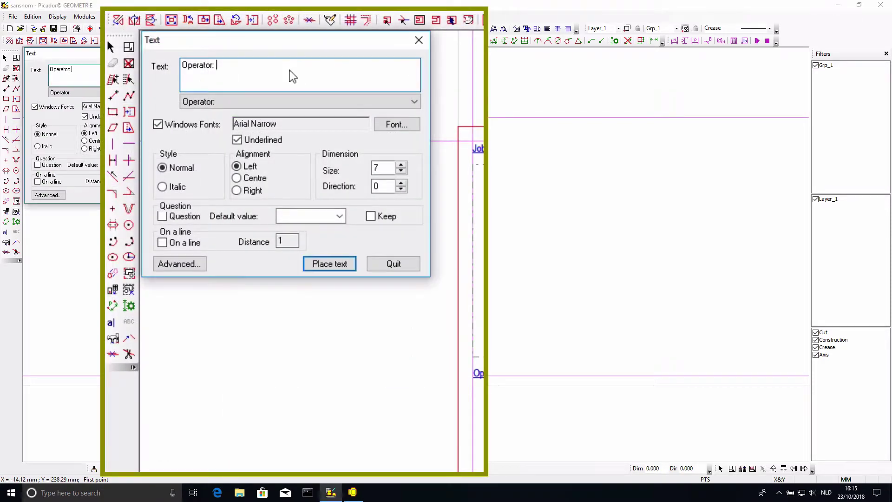
{"action": "key", "text": "BackSpace"}
{"action": "key", "text": "BackSpace"}
{"action": "type", "text": "?"}
{"action": "left_click", "coordinate": [162, 216]}
{"action": "left_click", "coordinate": [337, 216]}
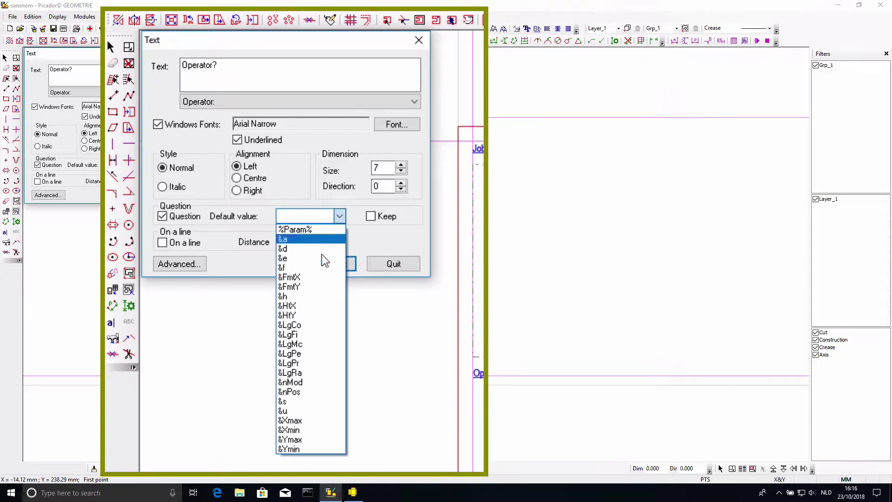
{"action": "left_click", "coordinate": [294, 411]}
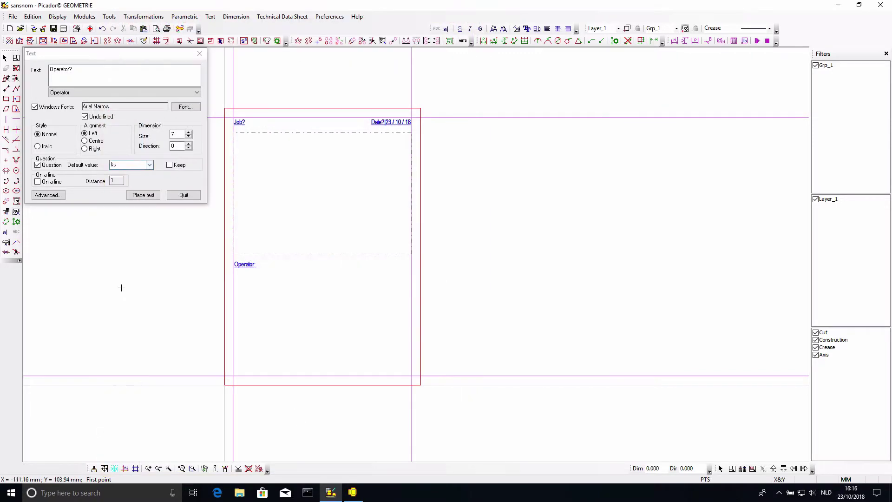
{"action": "left_click", "coordinate": [143, 194]}
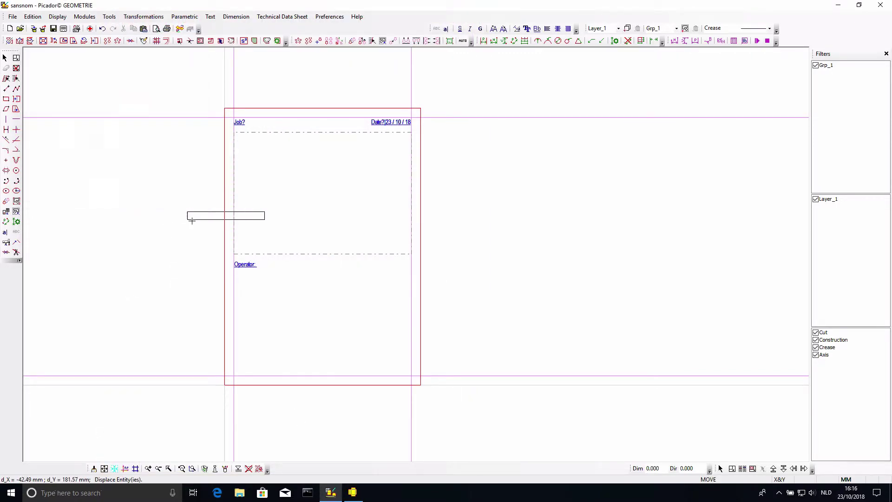
{"action": "left_click", "coordinate": [259, 266]}
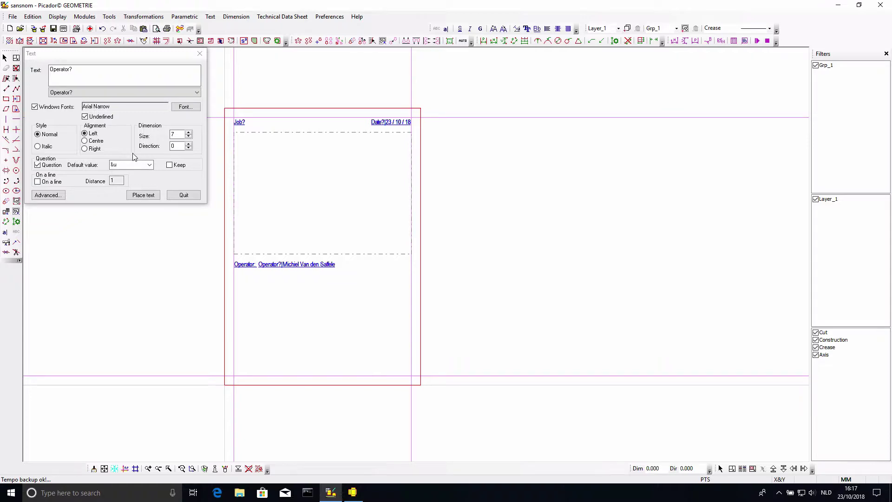
Place the plain label "Total length of cutting lines:" without question or default value at the left construction line, below the Operator label
{"action": "left_click", "coordinate": [83, 70]}
{"action": "left_click_drag", "start_coordinate": [83, 70], "coordinate": [44, 70]}
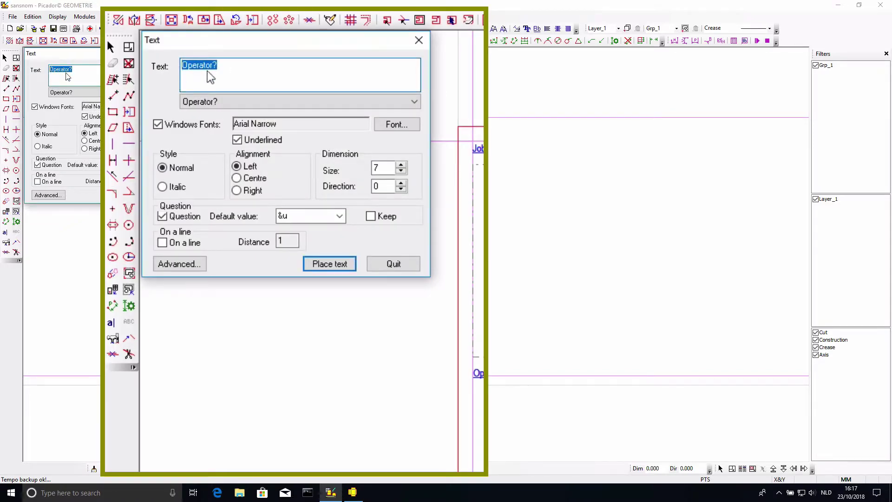
{"action": "type", "text": "Tot"}
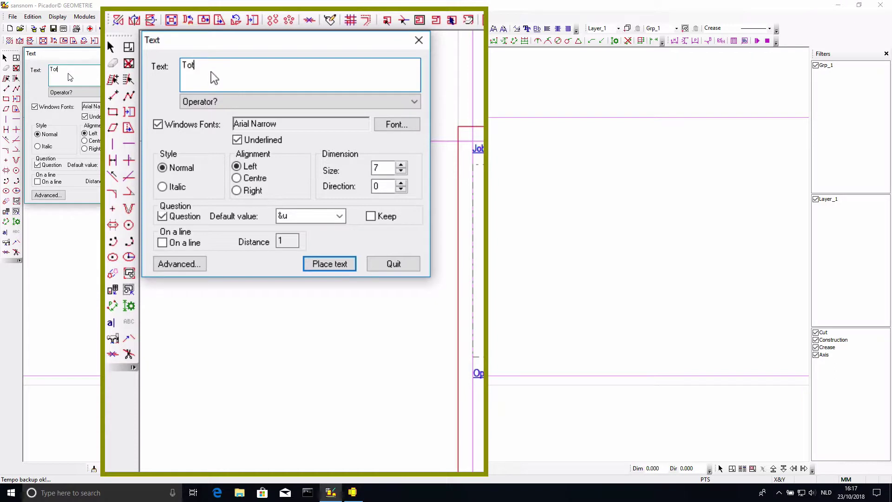
{"action": "type", "text": "al length of cutting lines"}
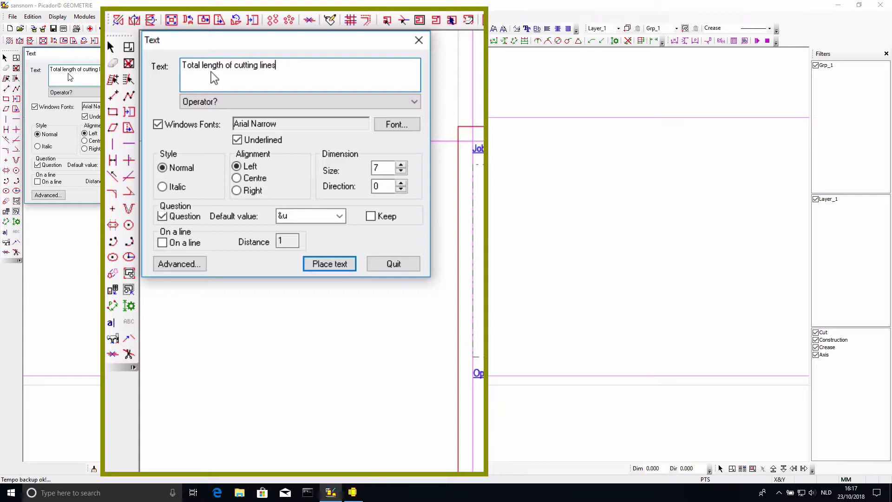
{"action": "type", "text": ":"}
{"action": "left_click", "coordinate": [339, 217]}
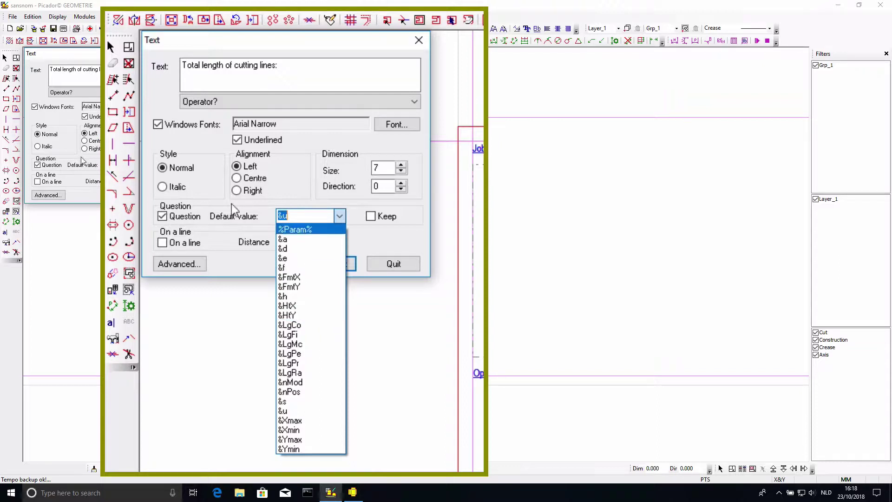
{"action": "left_click", "coordinate": [170, 219]}
{"action": "left_click", "coordinate": [170, 217]}
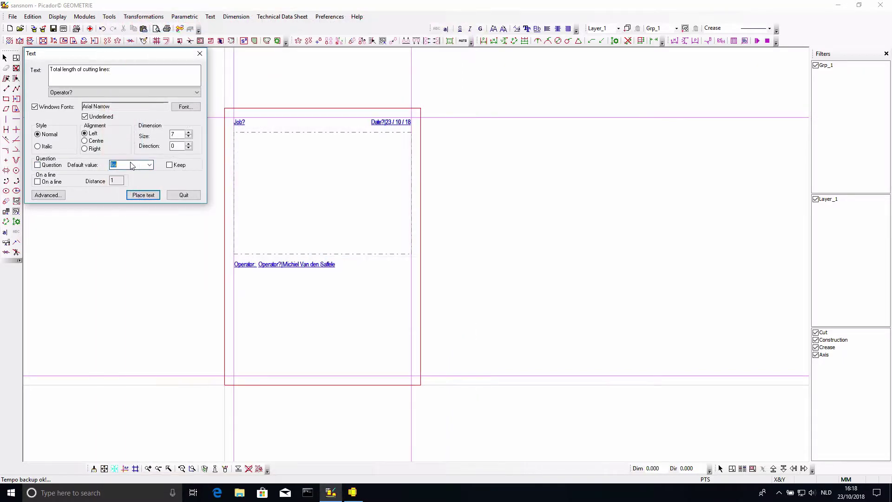
{"action": "left_click", "coordinate": [136, 195]}
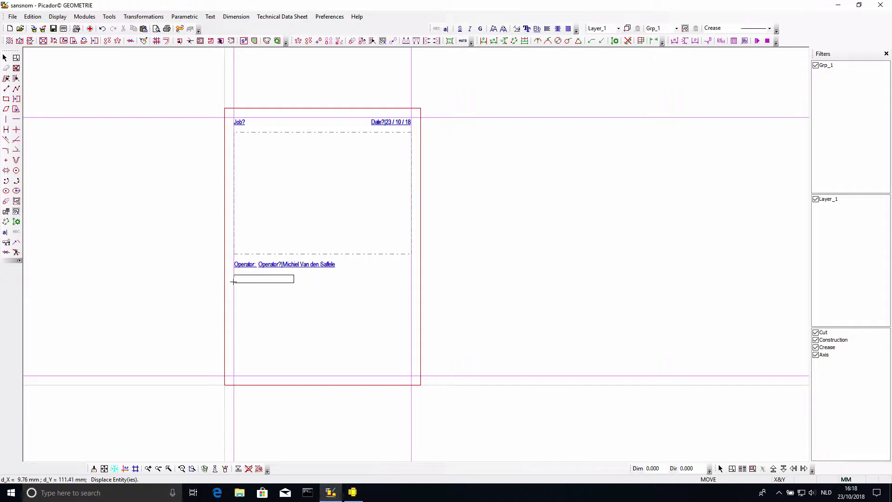
{"action": "left_click", "coordinate": [233, 284]}
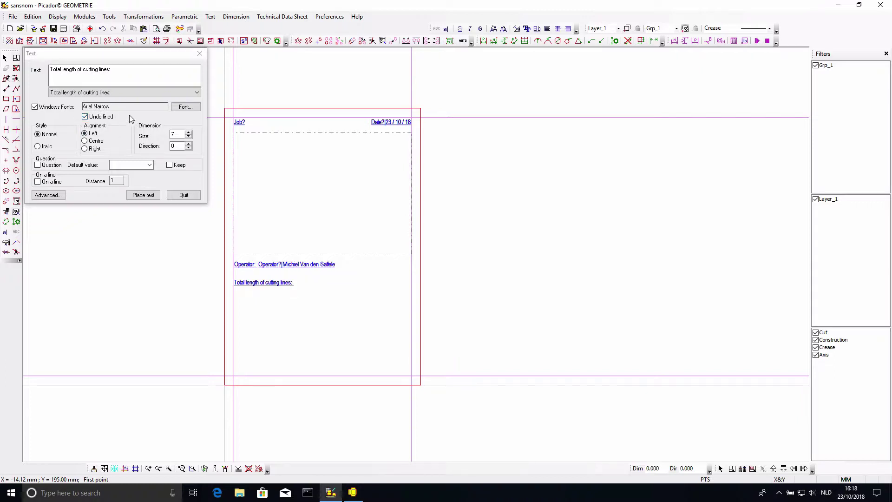
Place a question text "Total length of cutting lines?" with the default value "&LgCo mm" directly after the cutting lines label
{"action": "left_click", "coordinate": [120, 72]}
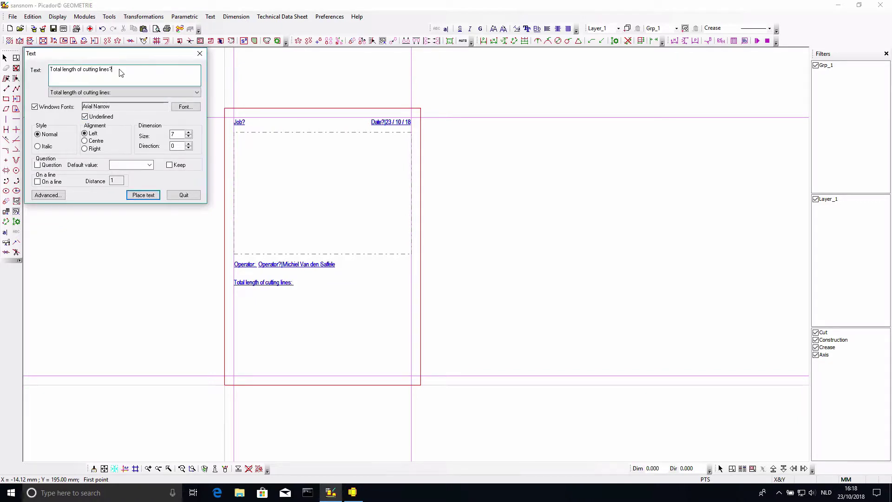
{"action": "left_click", "coordinate": [38, 165]}
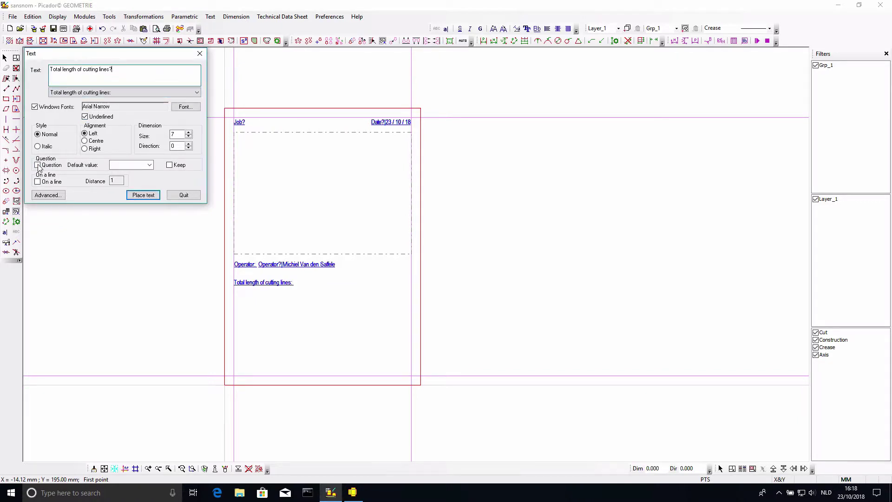
{"action": "left_click", "coordinate": [149, 165]}
{"action": "left_click", "coordinate": [131, 232]}
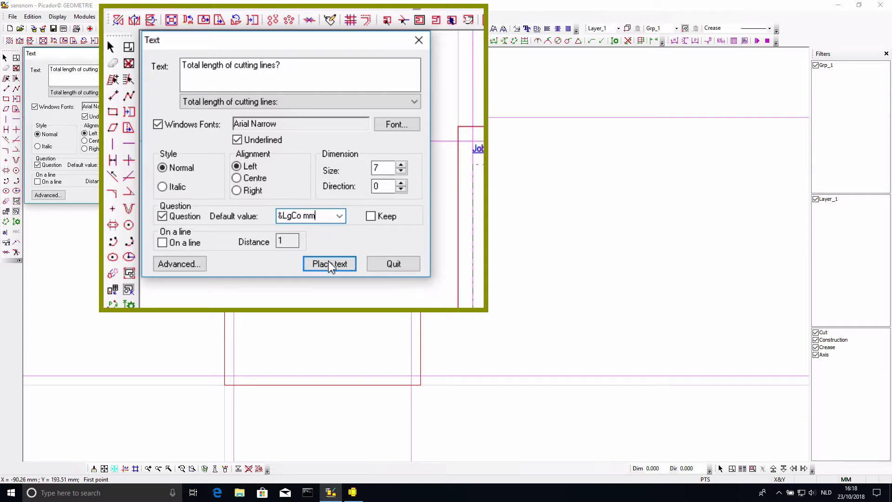
{"action": "left_click", "coordinate": [143, 194]}
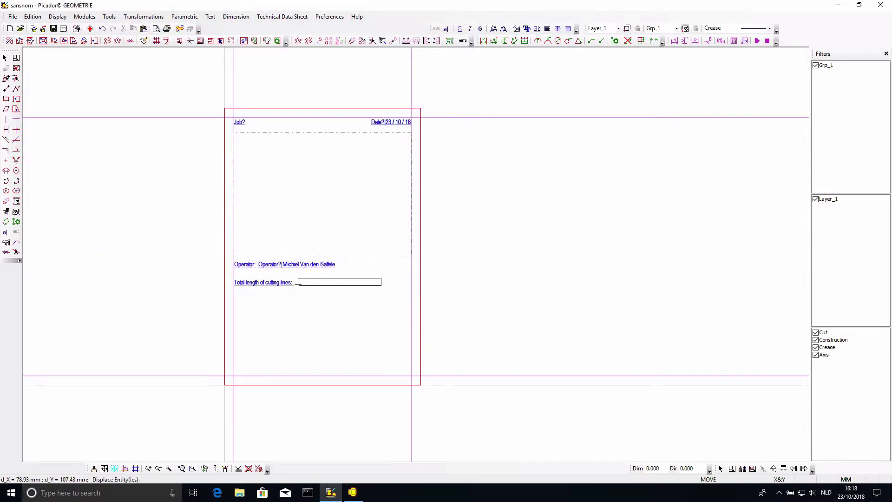
{"action": "left_click", "coordinate": [299, 283]}
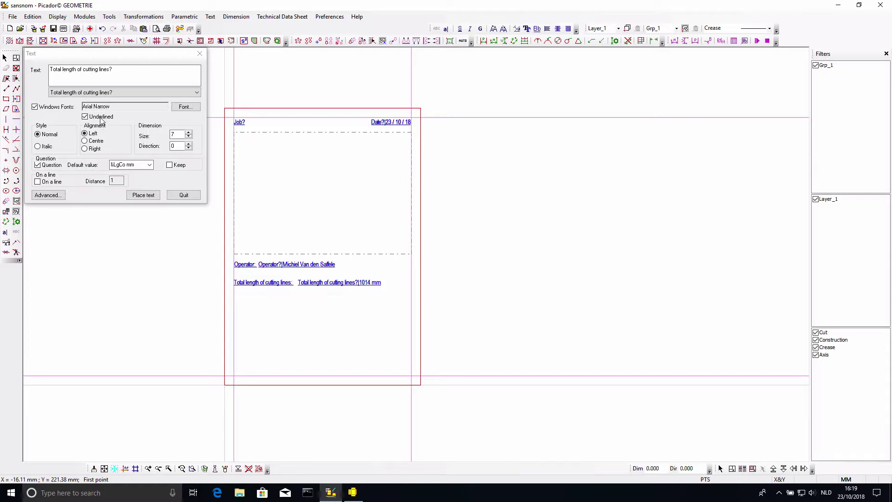
Place the plain label "Total length of folding lines:", not underlined and without the question option, directly below the cutting lines label
{"action": "left_click", "coordinate": [85, 116]}
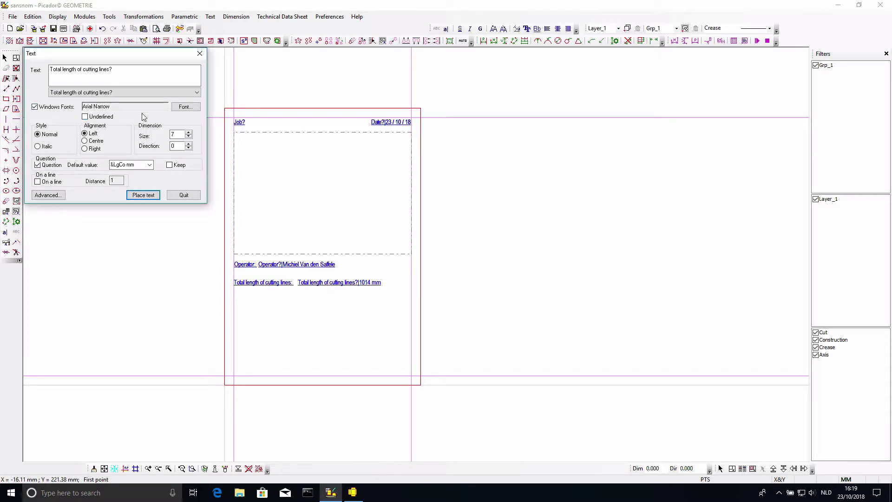
{"action": "left_click_drag", "start_coordinate": [98, 69], "coordinate": [85, 70]}
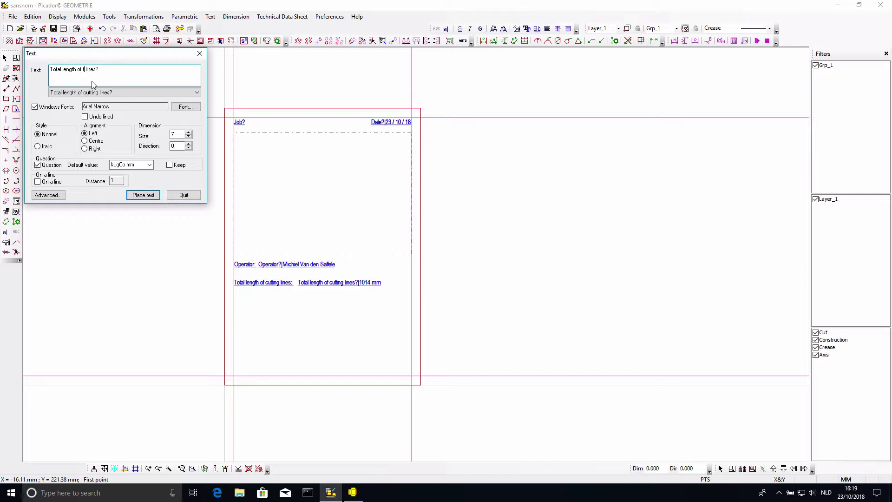
{"action": "type", "text": "folding"}
{"action": "left_click", "coordinate": [37, 165]}
{"action": "left_click", "coordinate": [134, 193]}
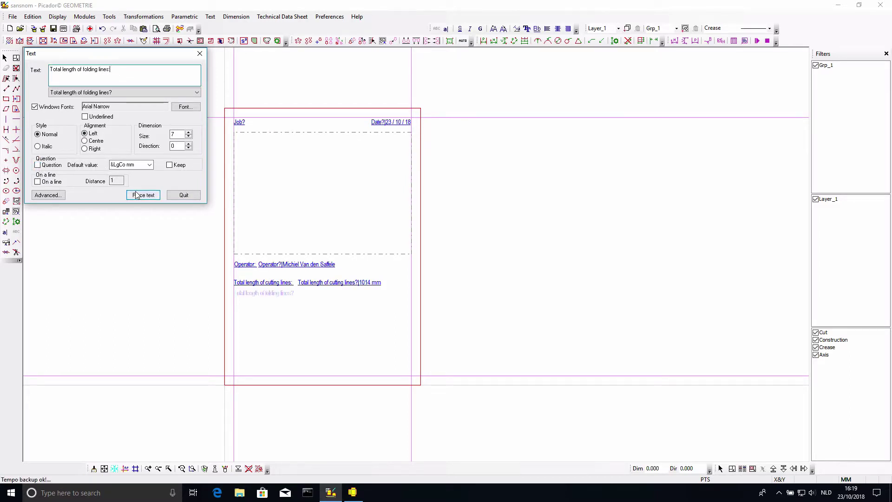
{"action": "left_click", "coordinate": [233, 294]}
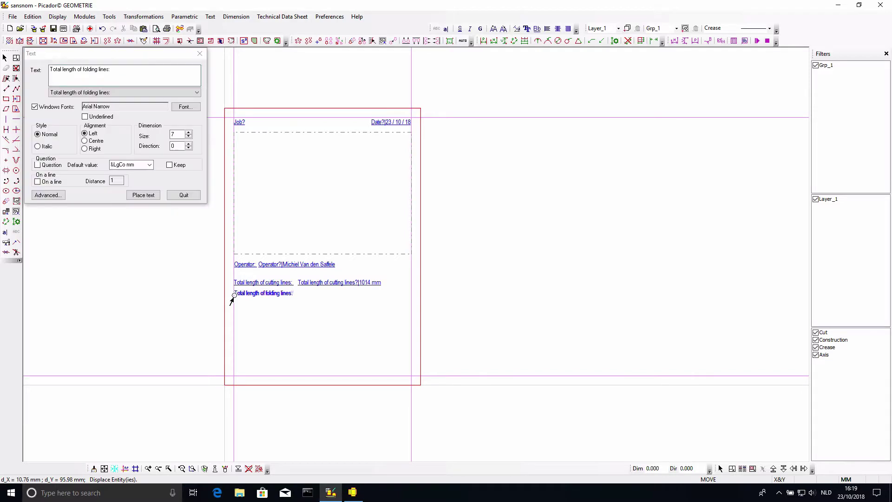
Place a question text "Total length of folding lines?" with the default value "&LgRa mm" directly after the folding lines label
{"action": "left_click", "coordinate": [121, 70]}
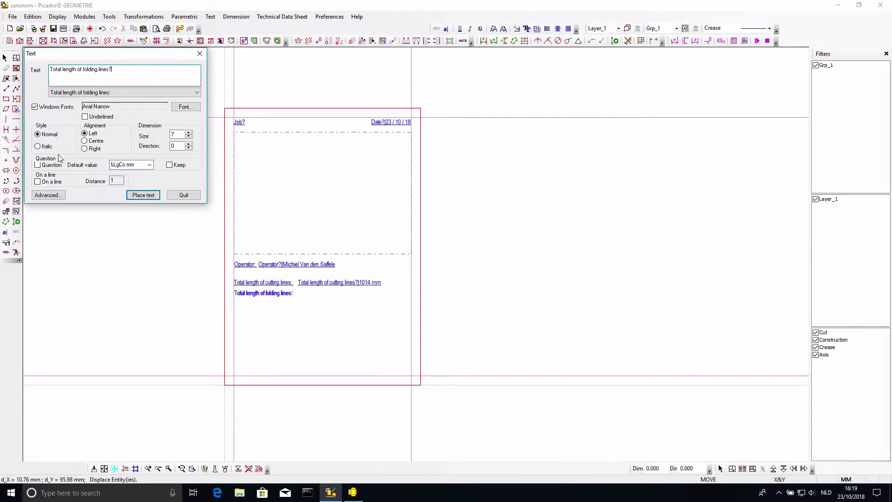
{"action": "left_click", "coordinate": [38, 165]}
{"action": "left_click", "coordinate": [149, 165]}
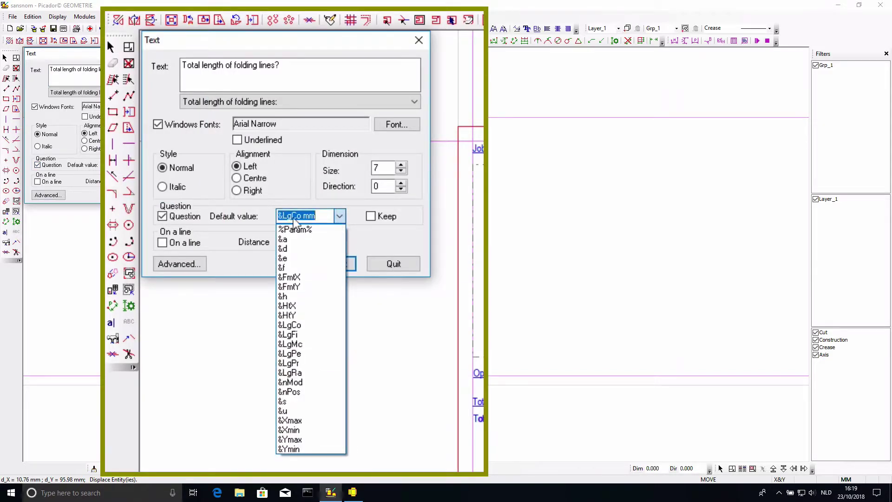
{"action": "left_click", "coordinate": [311, 372]}
{"action": "left_click", "coordinate": [315, 219]}
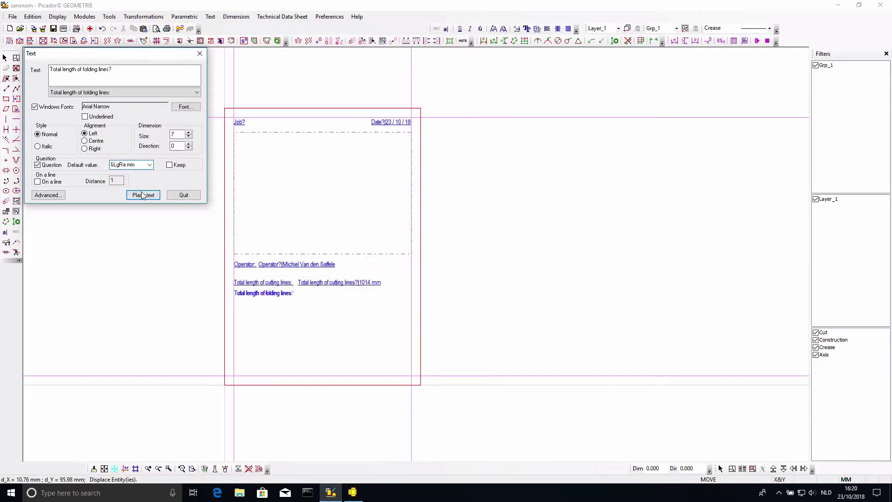
{"action": "left_click", "coordinate": [329, 264]}
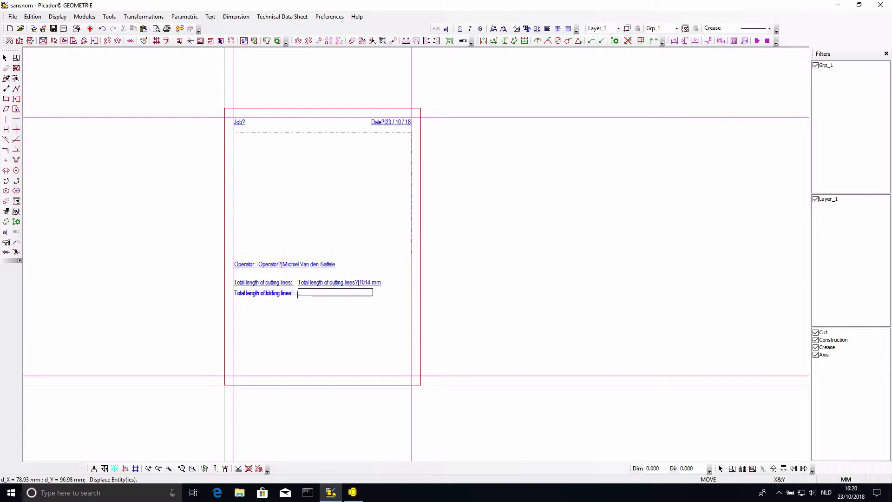
{"action": "left_click", "coordinate": [297, 294]}
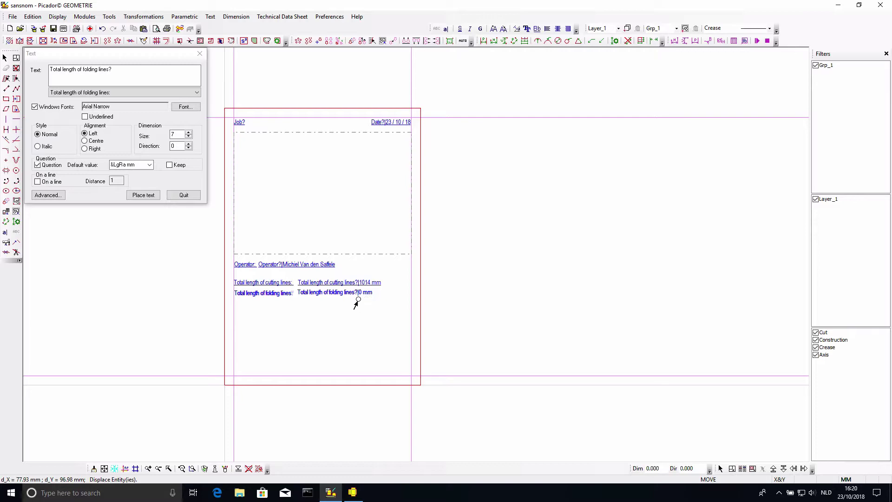
Move the folding lines question text level with its label, leaving a small gap after the colon
{"action": "left_click", "coordinate": [295, 300]}
{"action": "scroll", "coordinate": [296, 300], "scroll_direction": "up", "scroll_amount": 3}
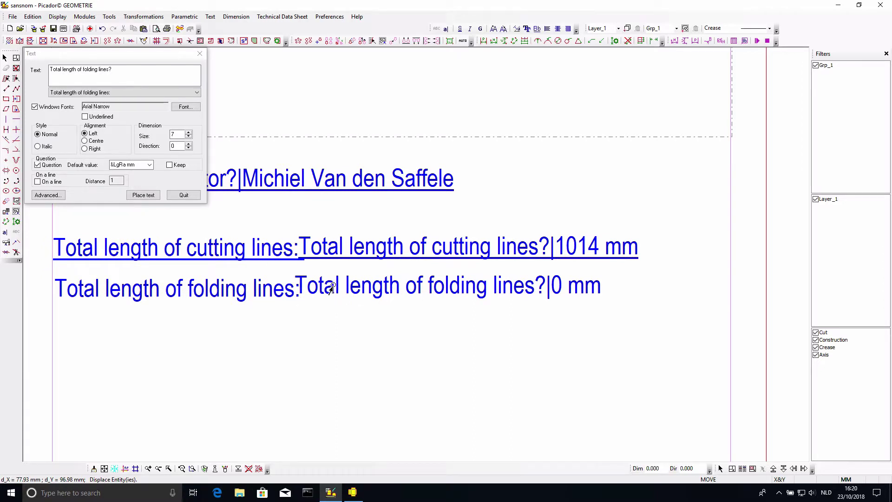
{"action": "left_click", "coordinate": [17, 78]}
{"action": "left_click", "coordinate": [358, 272]}
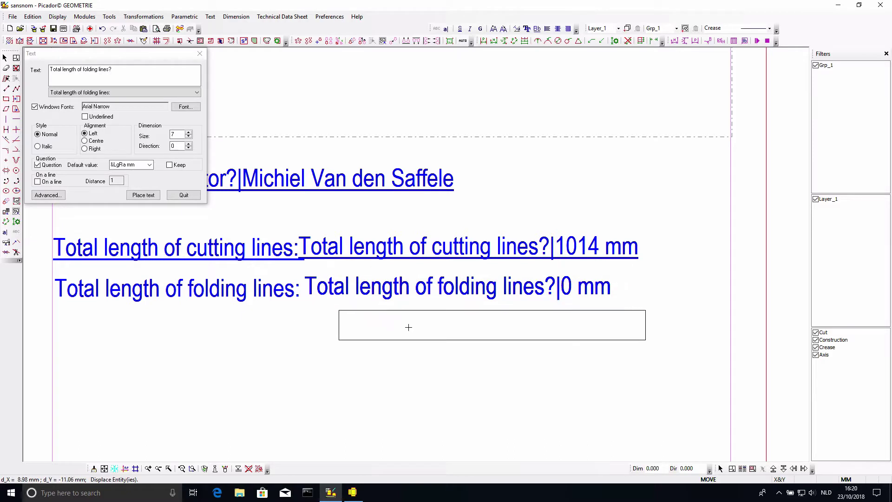
{"action": "left_click", "coordinate": [362, 295]}
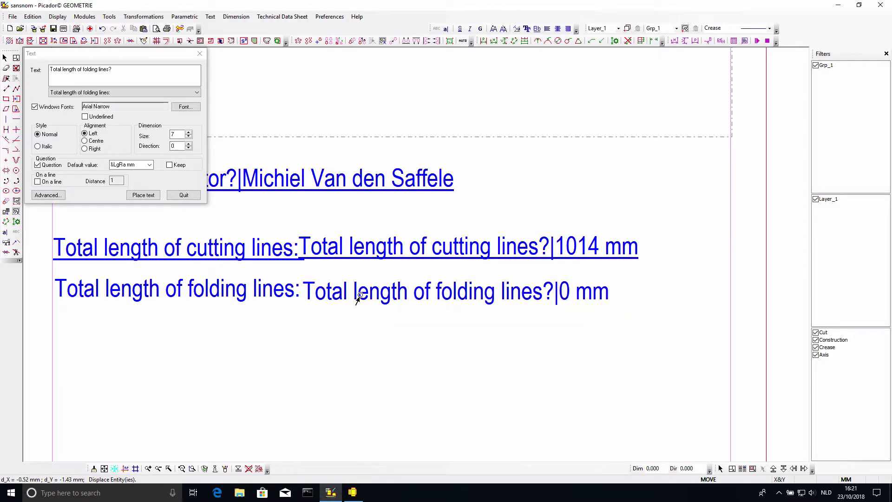
{"action": "left_click", "coordinate": [379, 294]}
{"action": "left_click", "coordinate": [387, 292]}
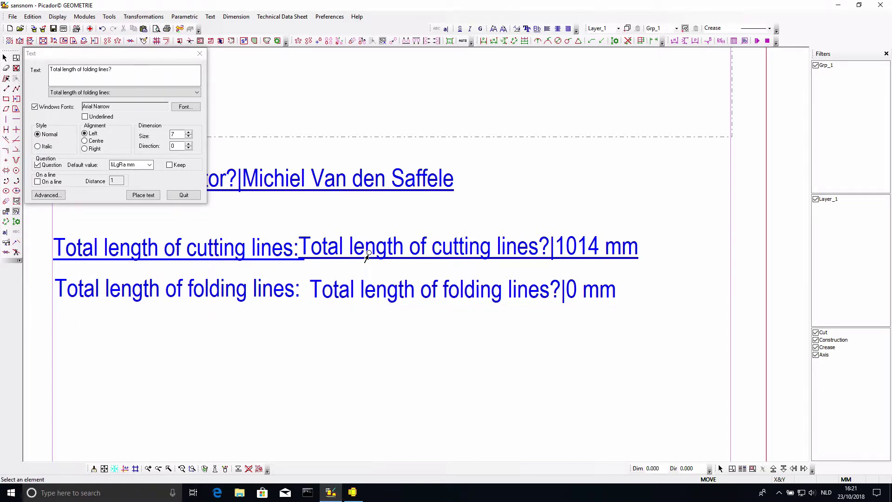
Shift the folding lines question text so its start lines up with the cutting lines question above it
{"action": "scroll", "coordinate": [366, 255], "scroll_direction": "down", "scroll_amount": 5}
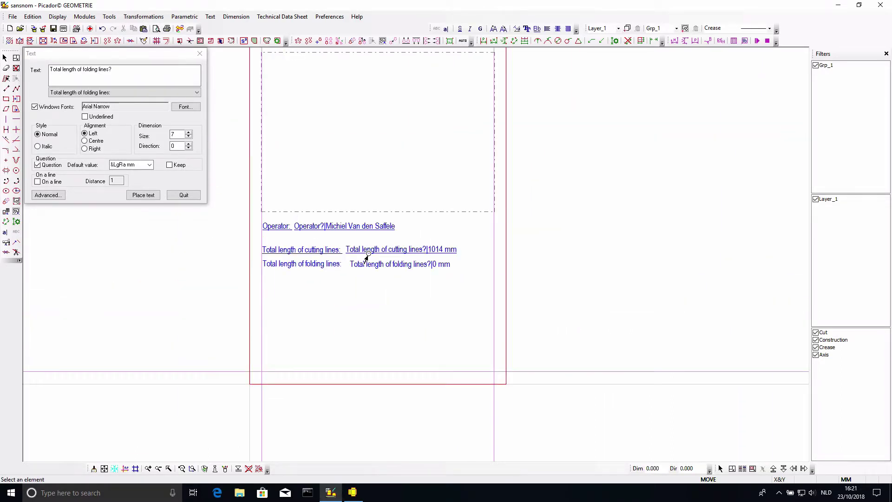
{"action": "left_click", "coordinate": [370, 271]}
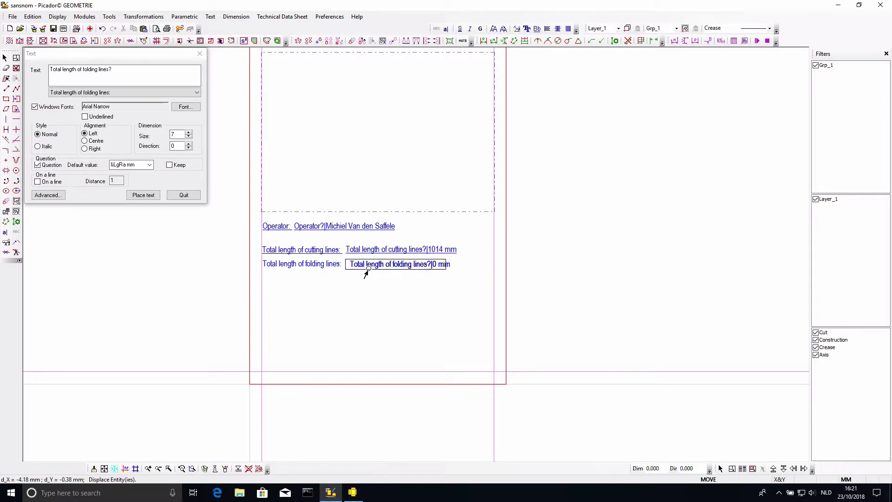
{"action": "left_click", "coordinate": [368, 270]}
{"action": "left_click", "coordinate": [369, 269]}
{"action": "left_click", "coordinate": [374, 279]}
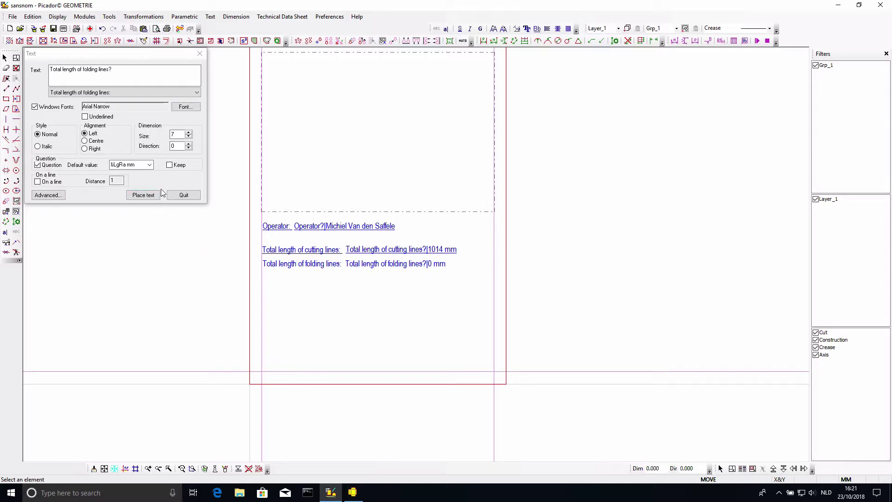
Place the plain label "WIdth of the design:" without the question option at the left construction line, below the folding lines label
{"action": "left_click", "coordinate": [149, 165]}
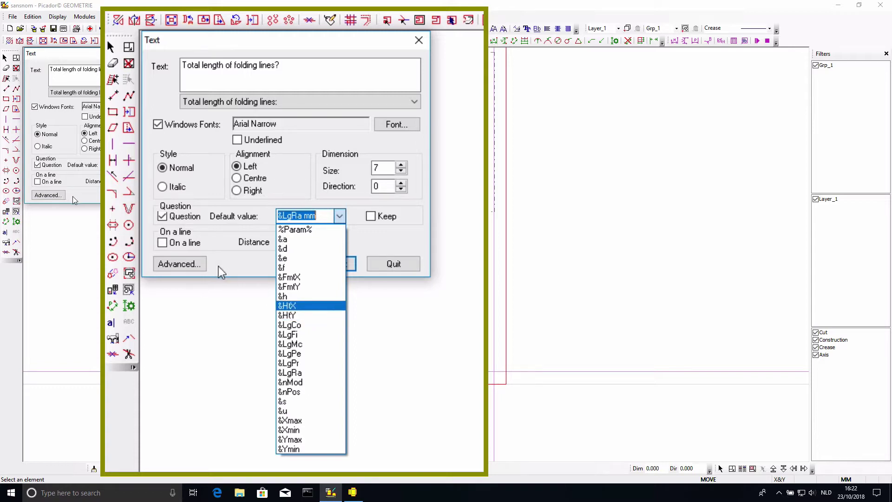
{"action": "left_click", "coordinate": [261, 190]}
{"action": "left_click", "coordinate": [281, 64]}
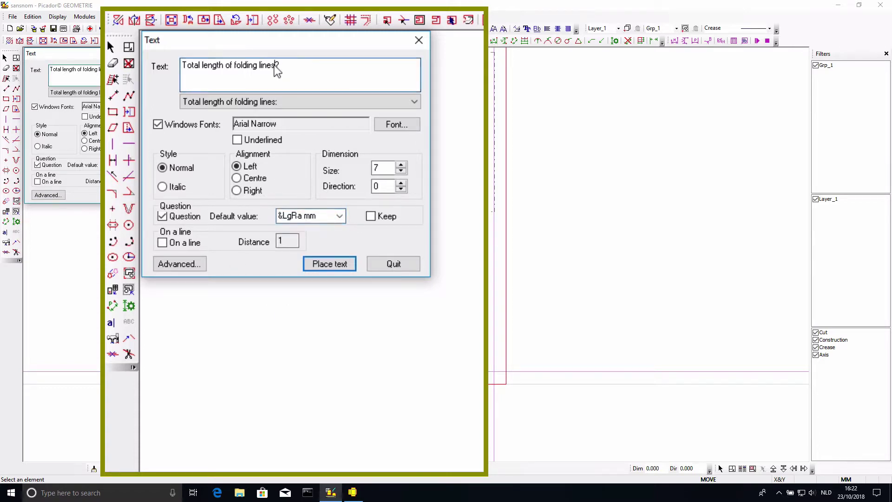
{"action": "left_click_drag", "start_coordinate": [280, 64], "coordinate": [175, 65]}
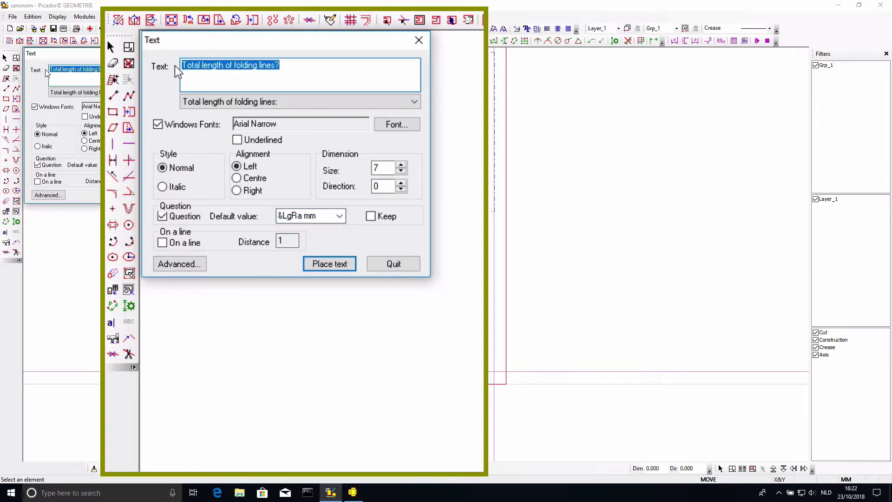
{"action": "type", "text": "WIdth of the "}
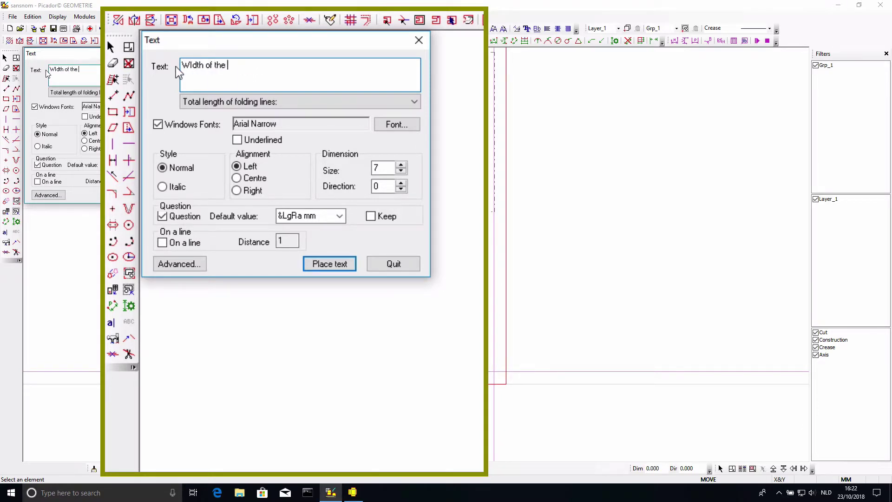
{"action": "type", "text": "design:"}
{"action": "left_click", "coordinate": [38, 165]}
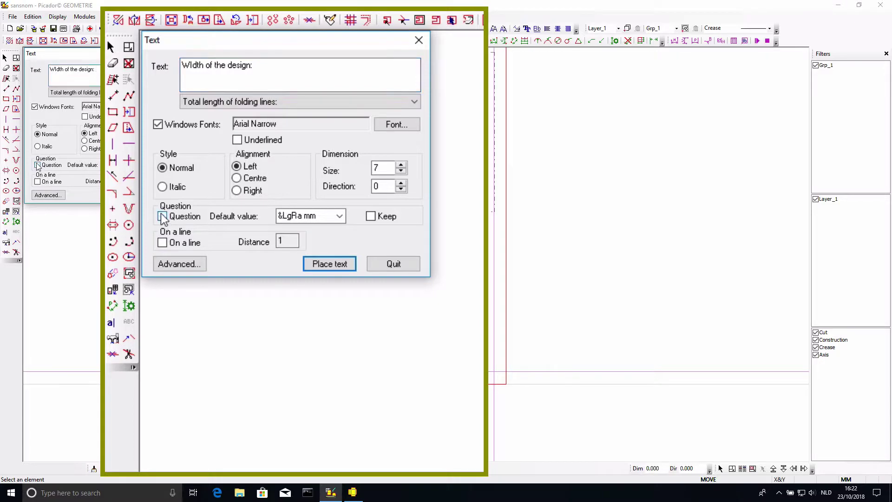
{"action": "left_click", "coordinate": [141, 194]}
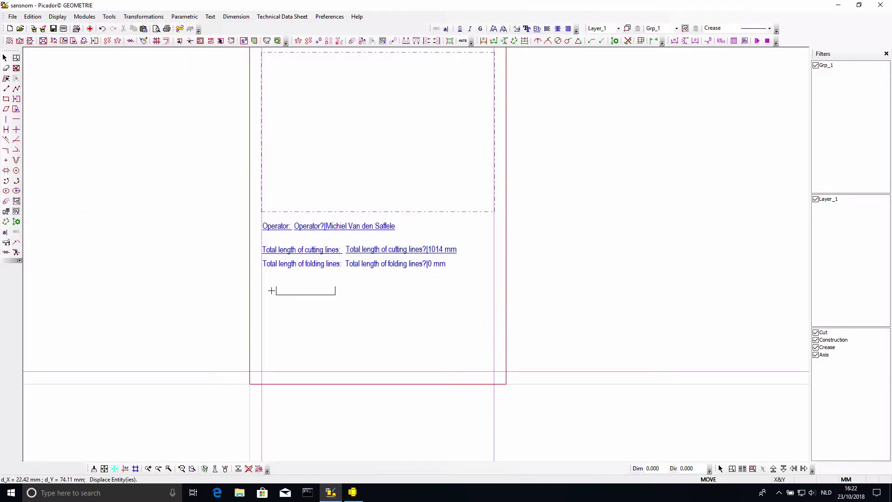
{"action": "left_click", "coordinate": [262, 290]}
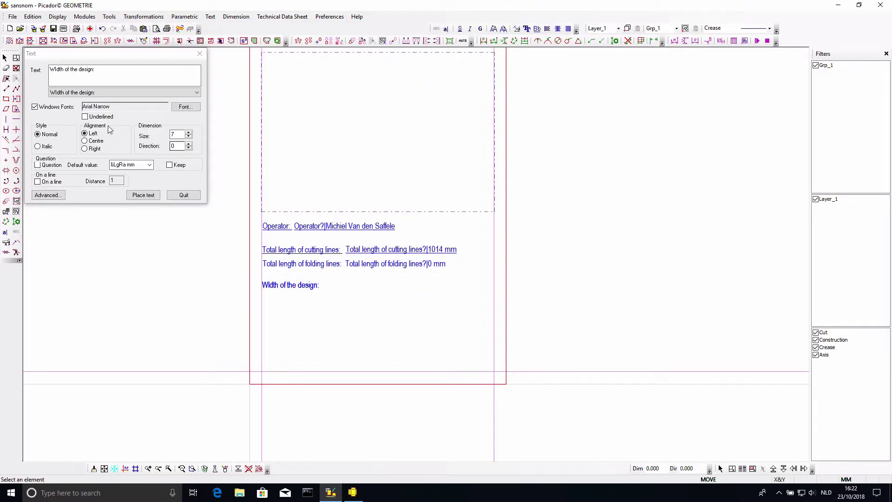
Place a question text "WIdth of the design?" with the default value "&HtX mm" beside its label, aligned under the folding lines question
{"action": "left_click", "coordinate": [110, 69]}
{"action": "left_click", "coordinate": [116, 73]}
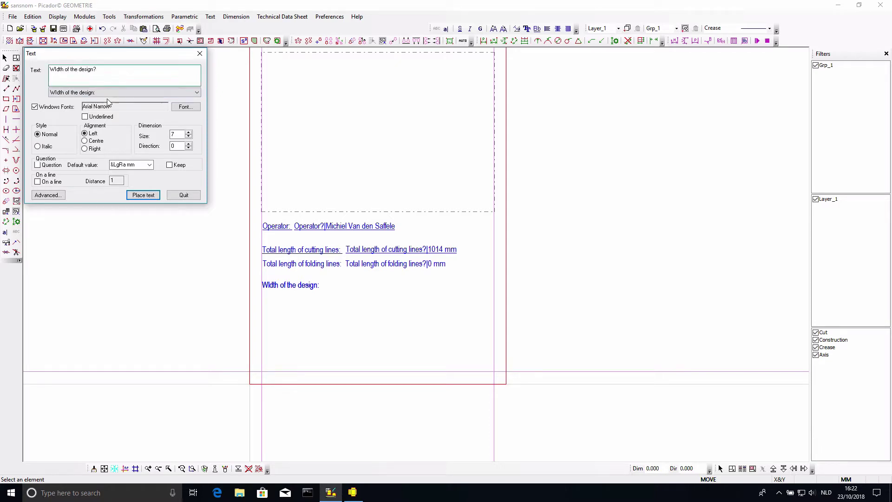
{"action": "left_click", "coordinate": [38, 165]}
{"action": "left_click", "coordinate": [149, 165]}
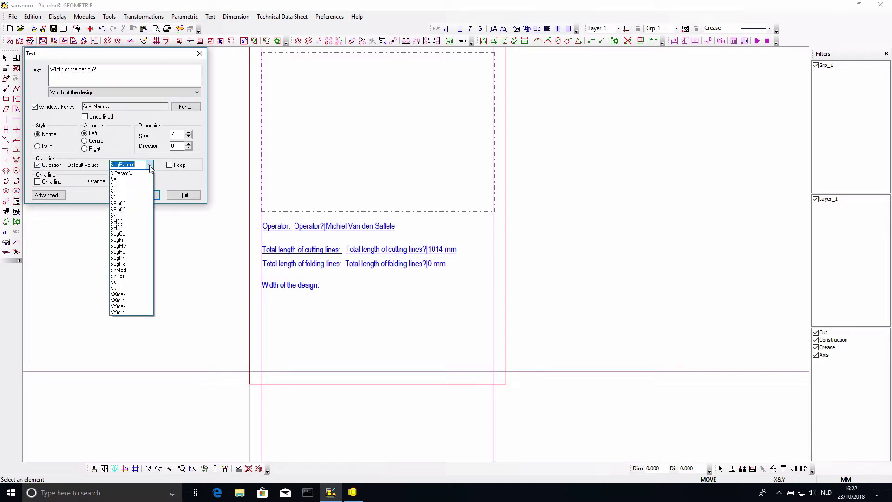
{"action": "left_click", "coordinate": [130, 225]}
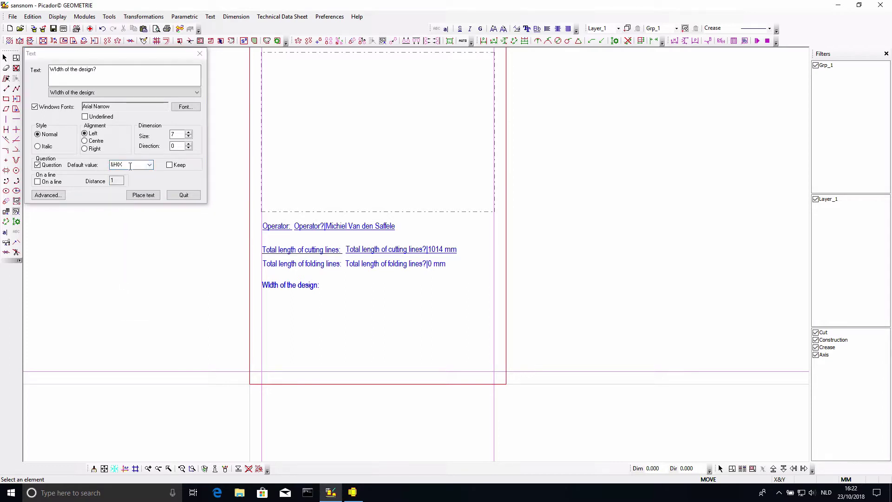
{"action": "left_click", "coordinate": [140, 197]}
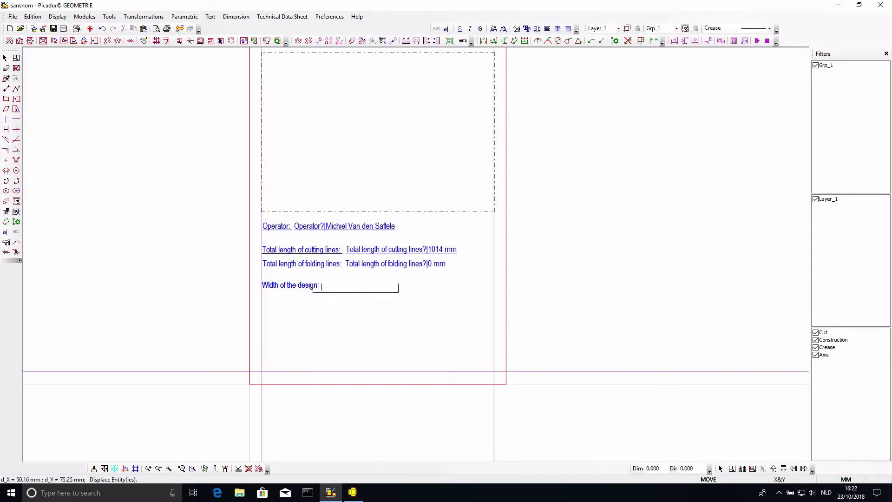
{"action": "left_click", "coordinate": [345, 287]}
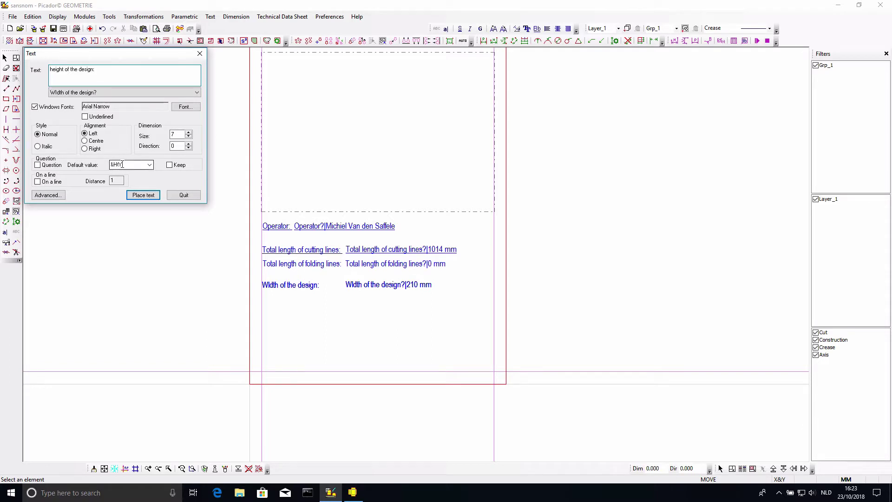
Place the plain label "height of the design:" below the width label and the question text "height of the design?" with default value &HtY beside it
{"action": "left_click", "coordinate": [143, 195]}
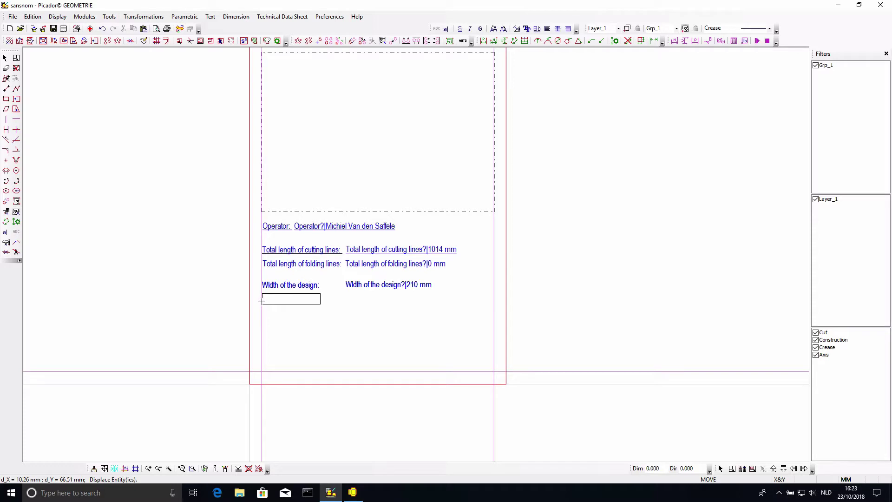
{"action": "left_click", "coordinate": [261, 301]}
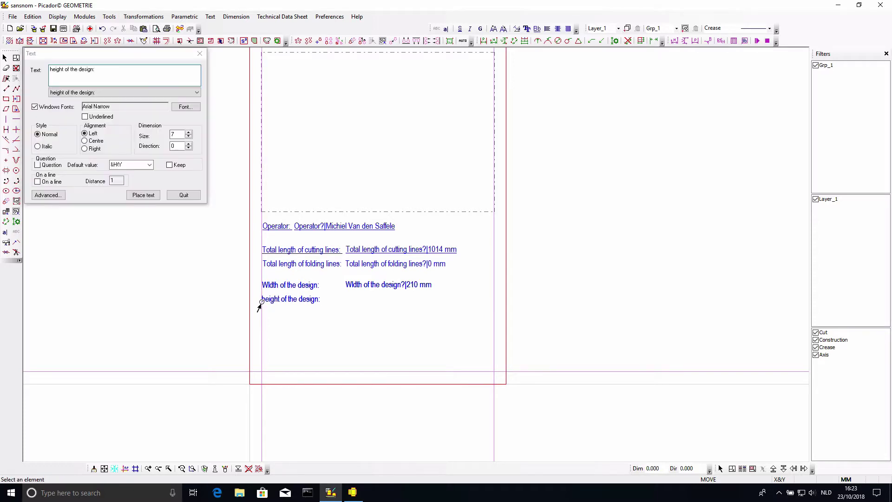
{"action": "left_click", "coordinate": [108, 74]}
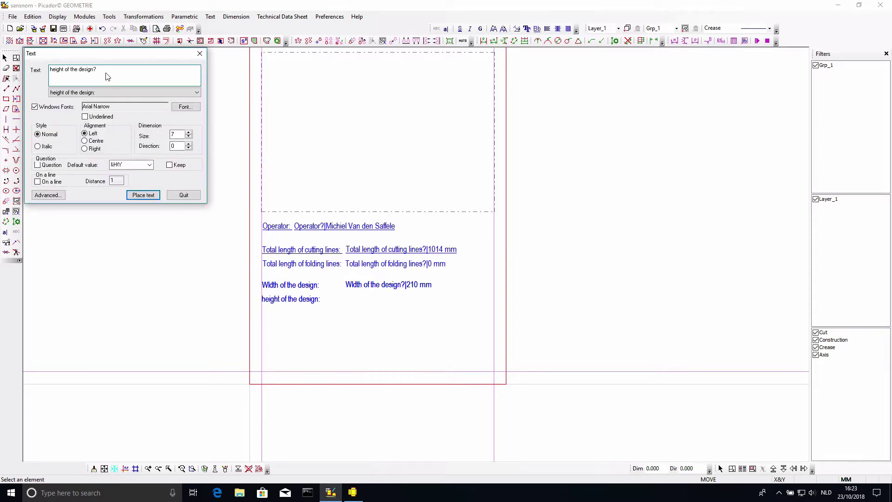
{"action": "left_click", "coordinate": [38, 165]}
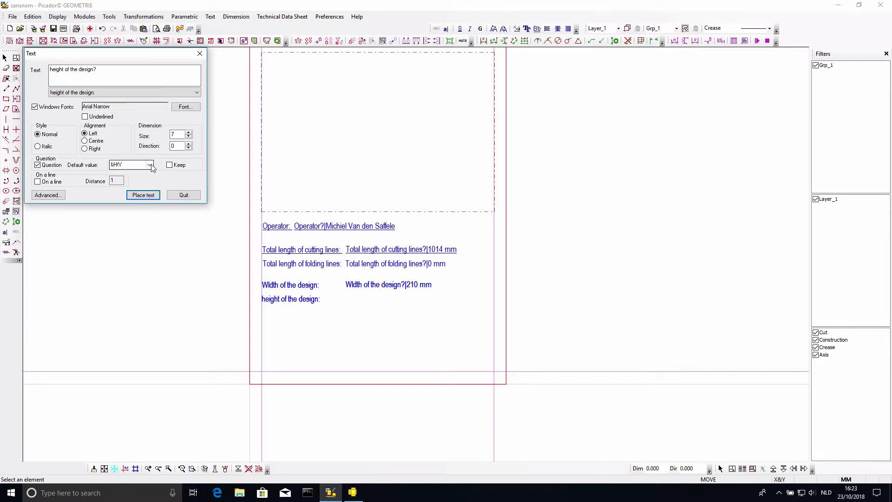
{"action": "left_click", "coordinate": [143, 195]}
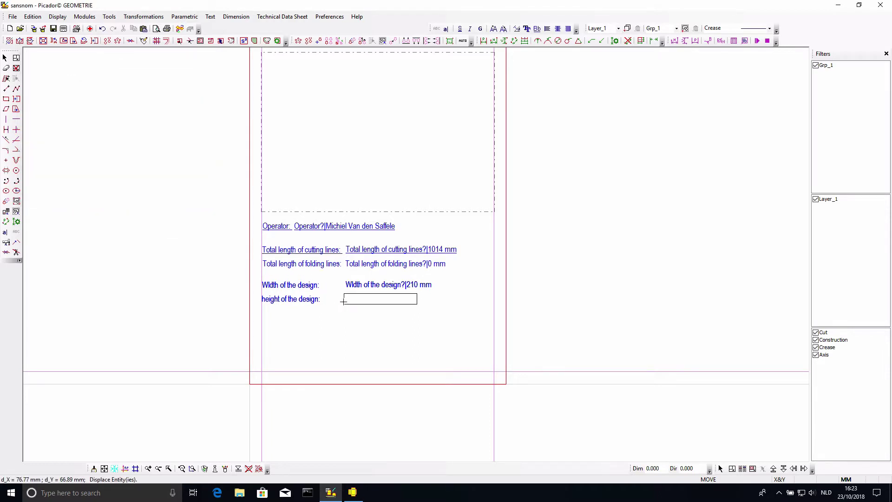
{"action": "left_click", "coordinate": [345, 301]}
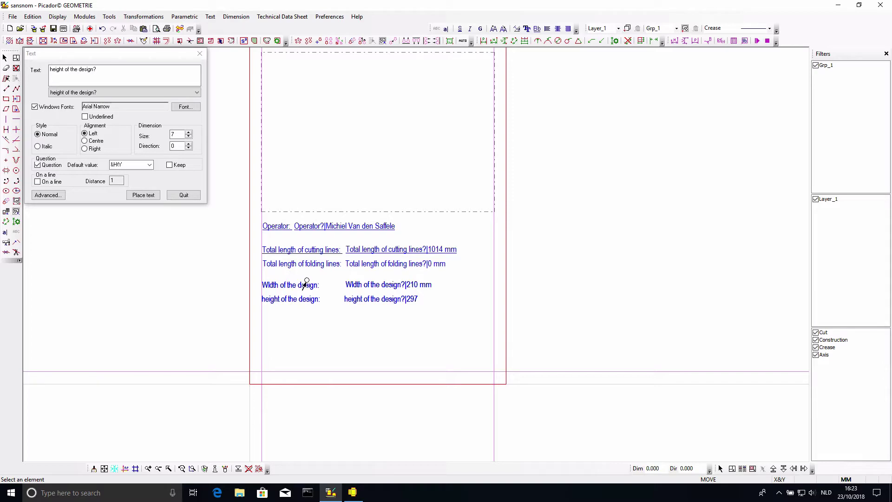
Replace the text "height of the design?" with "Comment" for the next text placement
{"action": "scroll", "coordinate": [349, 285], "scroll_direction": "up", "scroll_amount": 2}
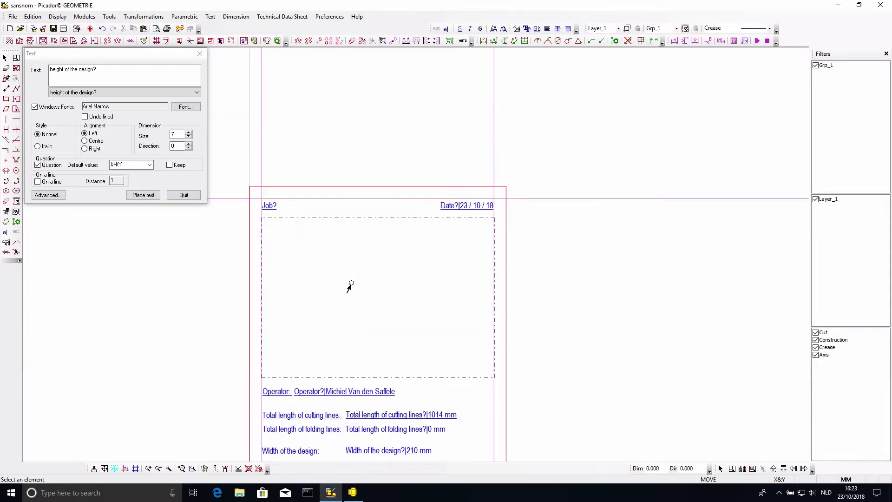
{"action": "scroll", "coordinate": [350, 285], "scroll_direction": "down", "scroll_amount": 1}
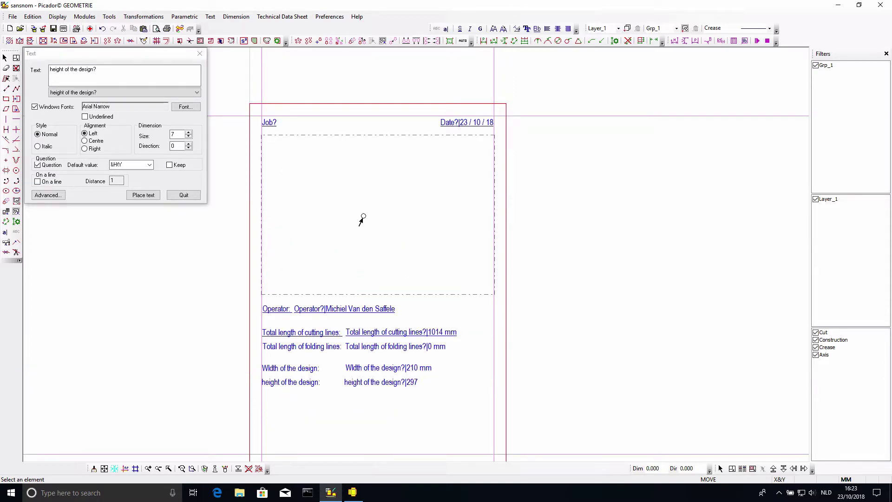
{"action": "scroll", "coordinate": [361, 218], "scroll_direction": "down", "scroll_amount": 2}
{"action": "scroll", "coordinate": [362, 216], "scroll_direction": "up", "scroll_amount": 1}
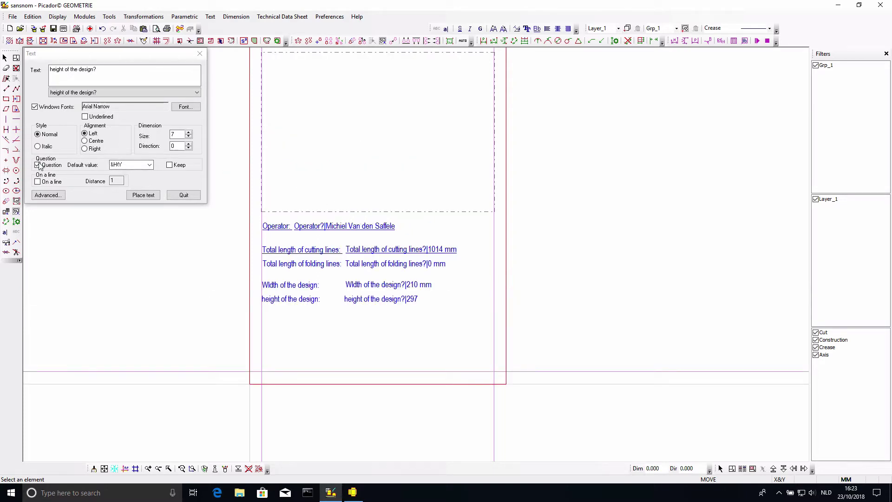
{"action": "left_click_drag", "start_coordinate": [103, 72], "coordinate": [41, 70]}
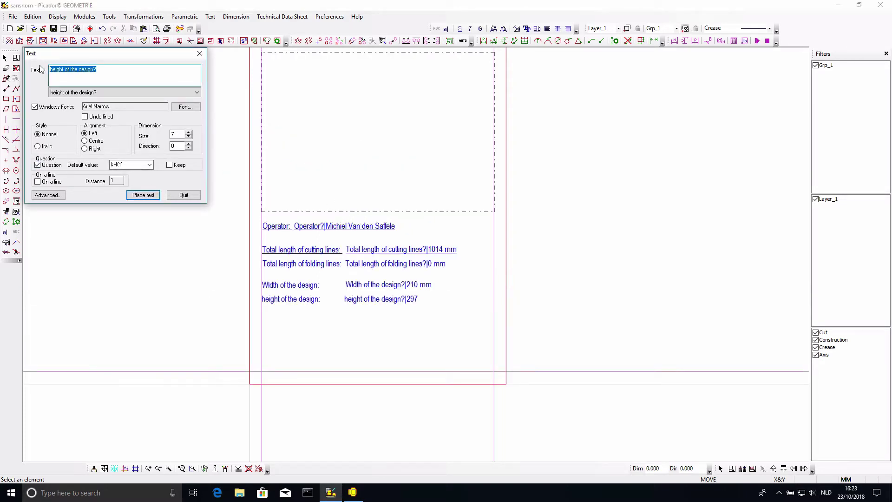
{"action": "type", "text": "Comment"}
Draw a rectangle below the height of the design label, spanning both side construction lines and reaching down to the lower construction line
{"action": "left_click", "coordinate": [16, 98]}
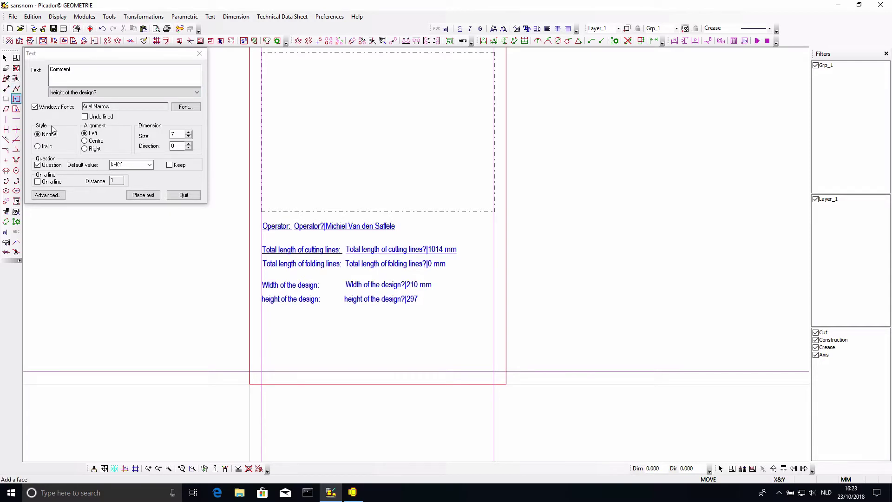
{"action": "left_click", "coordinate": [261, 308]}
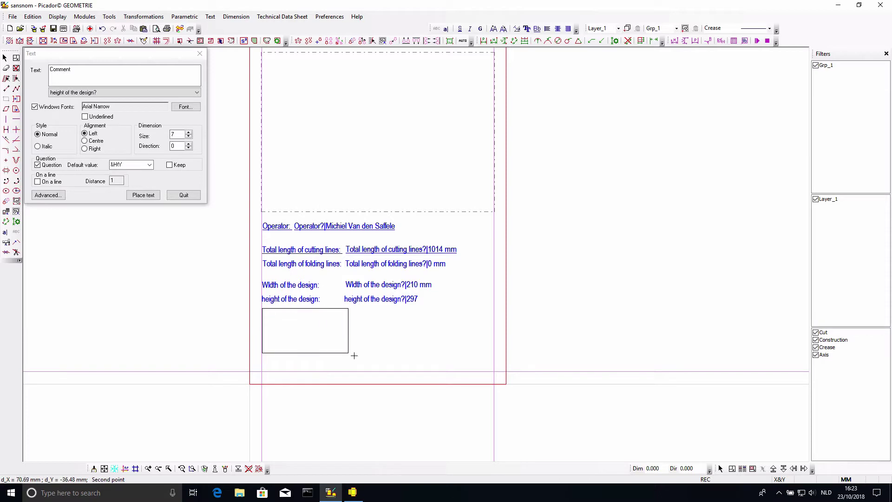
{"action": "left_click", "coordinate": [493, 371]}
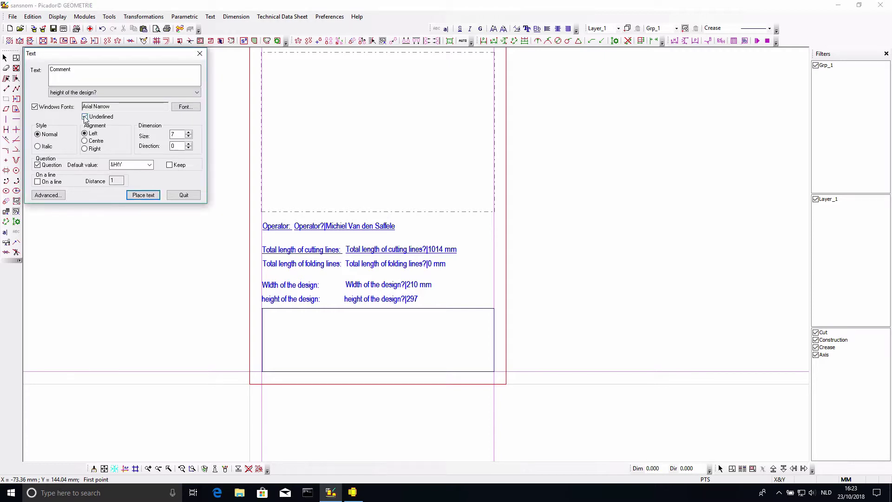
Place the underlined plain label "Comments", without the question option, in the upper-left corner of the rectangle
{"action": "left_click", "coordinate": [82, 73]}
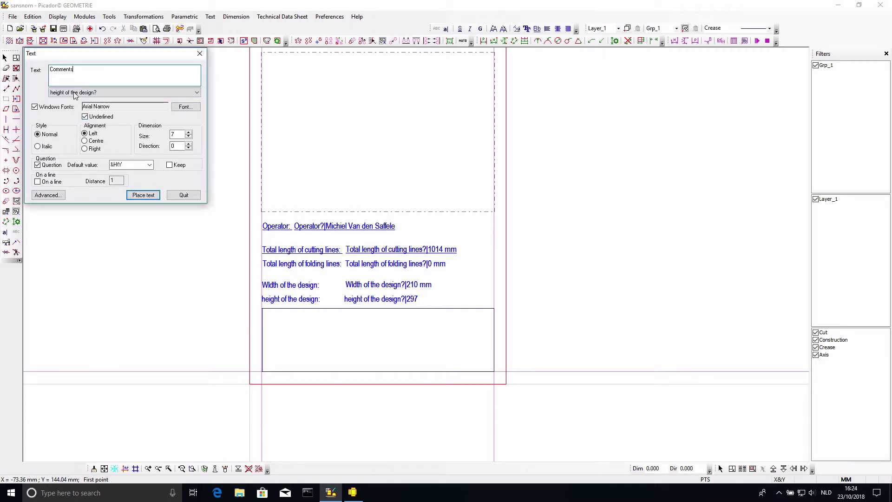
{"action": "left_click", "coordinate": [37, 164]}
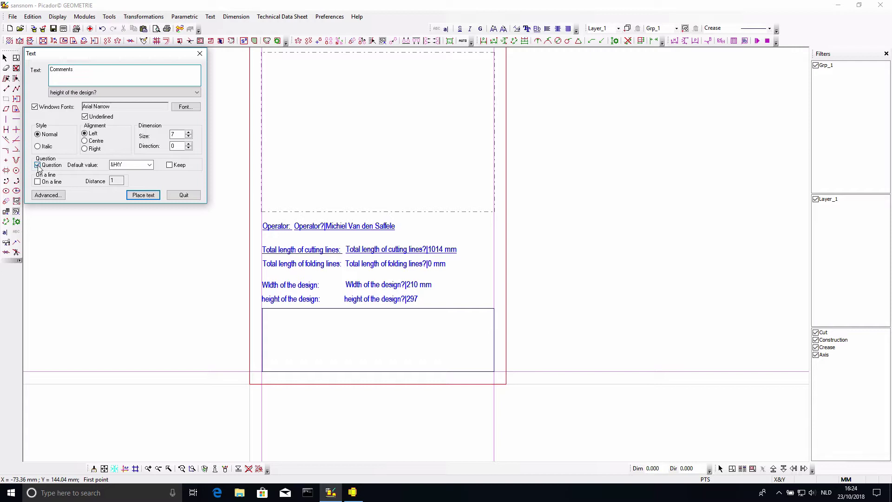
{"action": "left_click", "coordinate": [150, 195]}
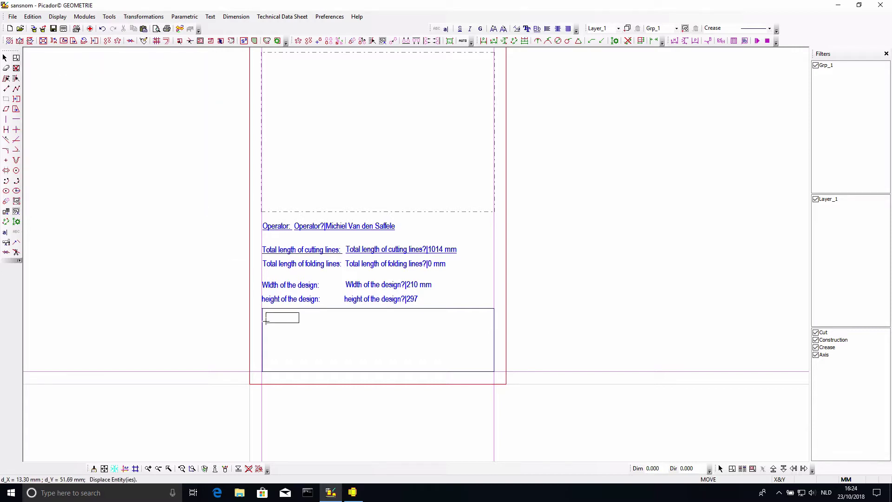
{"action": "left_click", "coordinate": [267, 320]}
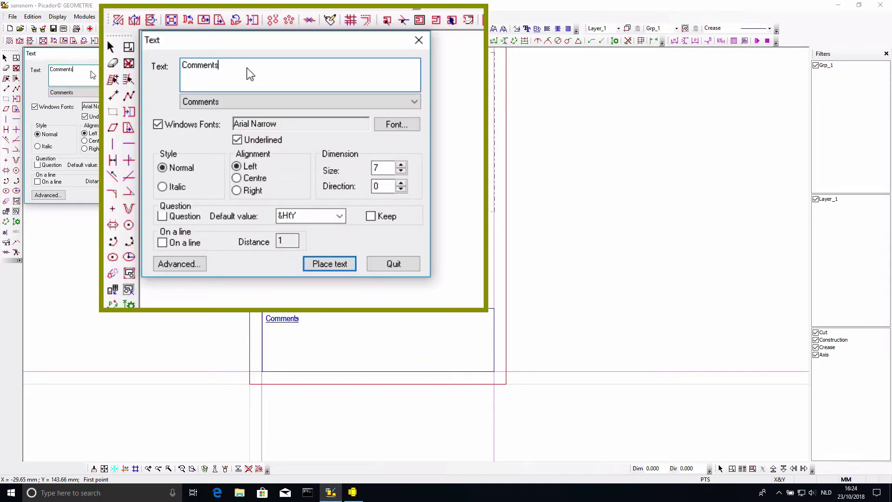
Place an underlined question text "Comment line 1" with an empty default value below the Comments label
{"action": "key", "text": "BackSpace"}
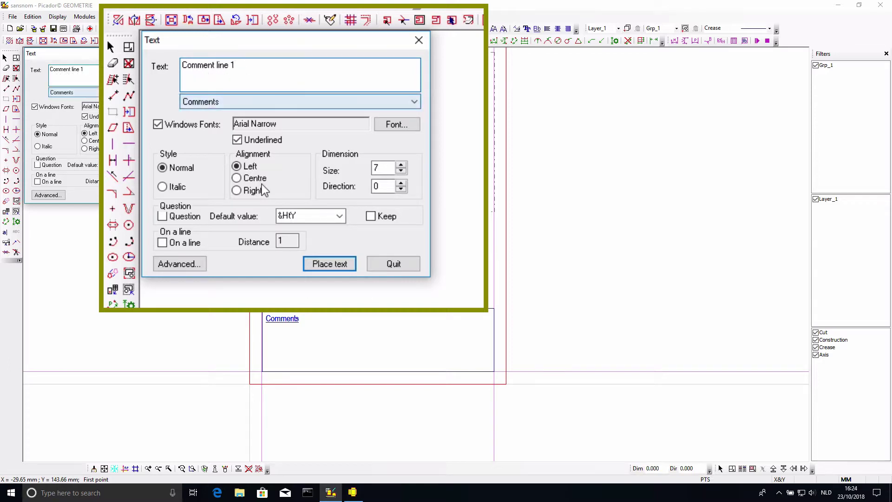
{"action": "left_click", "coordinate": [162, 216]}
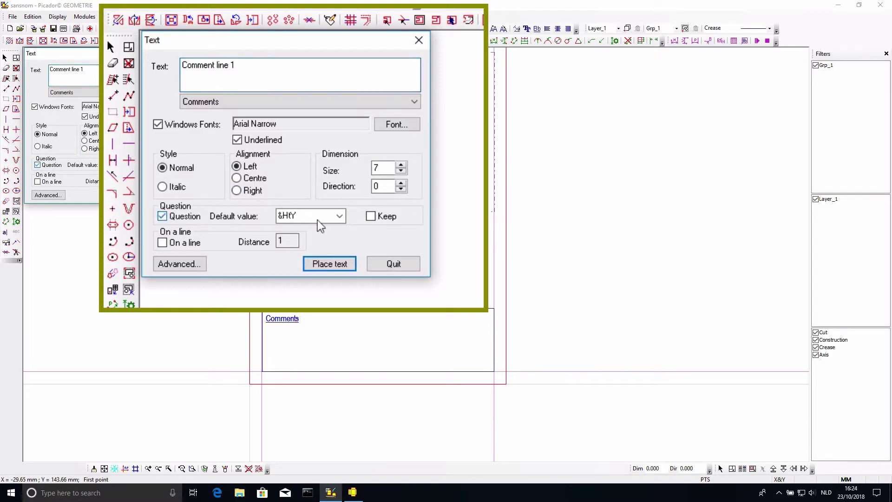
{"action": "left_click", "coordinate": [309, 217]}
{"action": "key", "text": "BackSpace"}
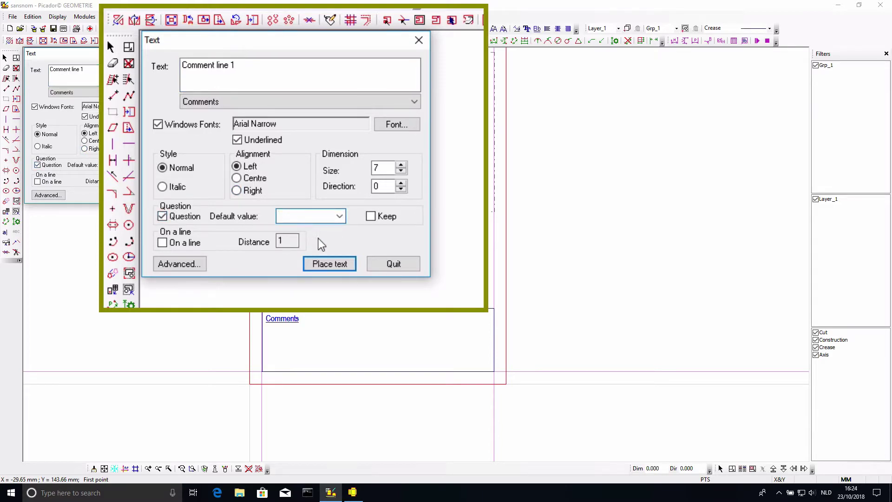
{"action": "left_click", "coordinate": [144, 194]}
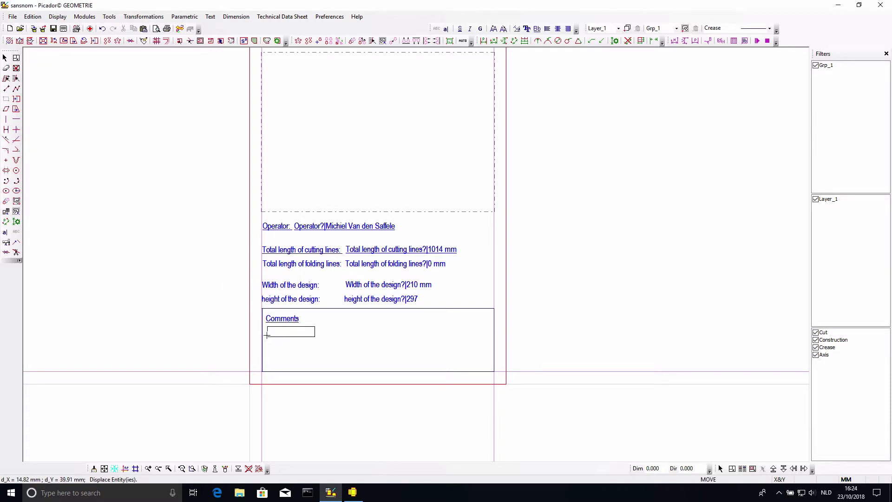
{"action": "left_click", "coordinate": [265, 335]}
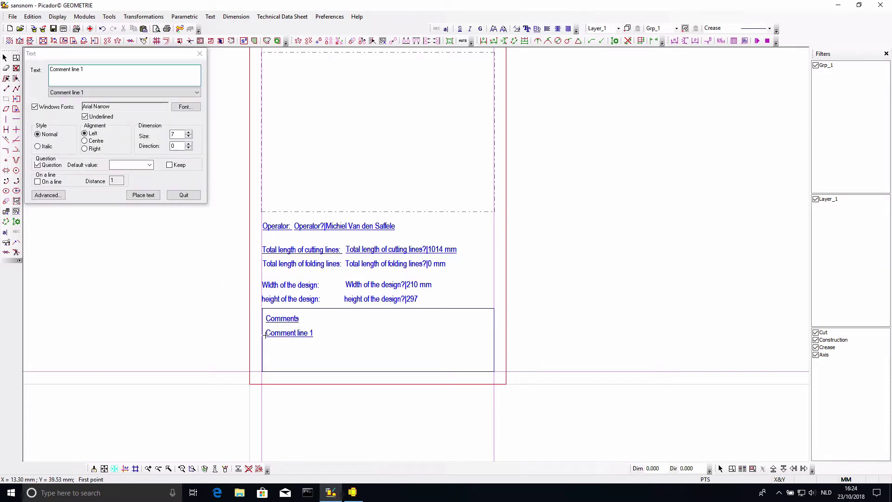
Place the question texts "Comment line 2" and "Comment line 3" one below the other under Comment line 1, then finish placing text
{"action": "left_click", "coordinate": [94, 73]}
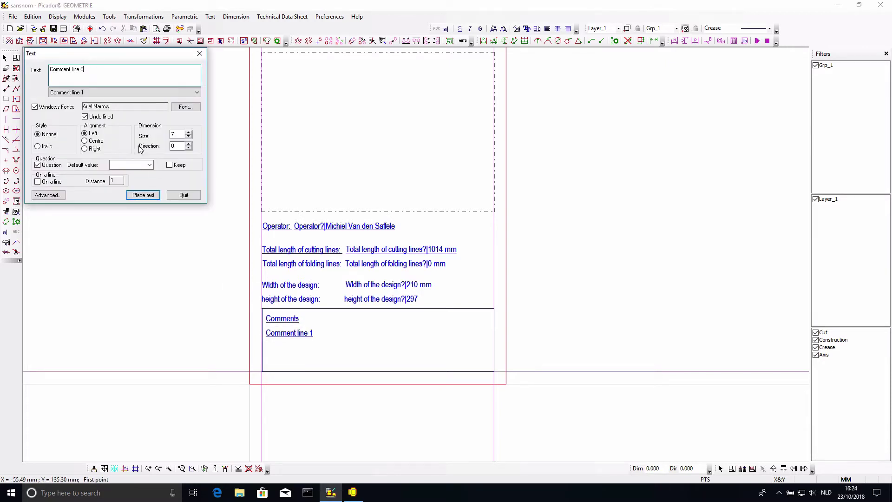
{"action": "left_click", "coordinate": [143, 196]}
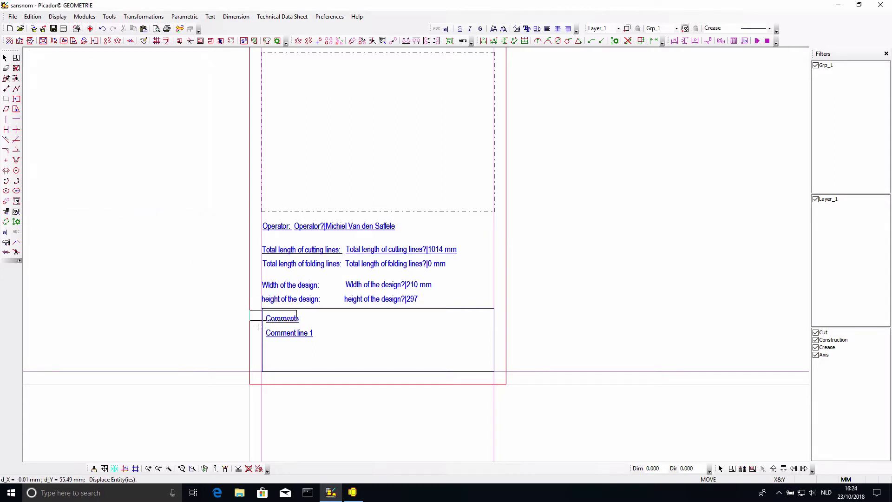
{"action": "left_click", "coordinate": [266, 346]}
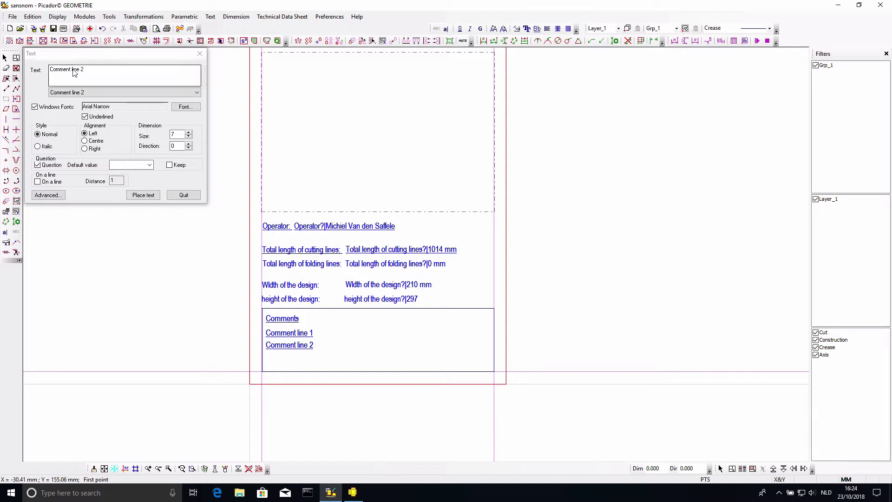
{"action": "left_click", "coordinate": [90, 70]}
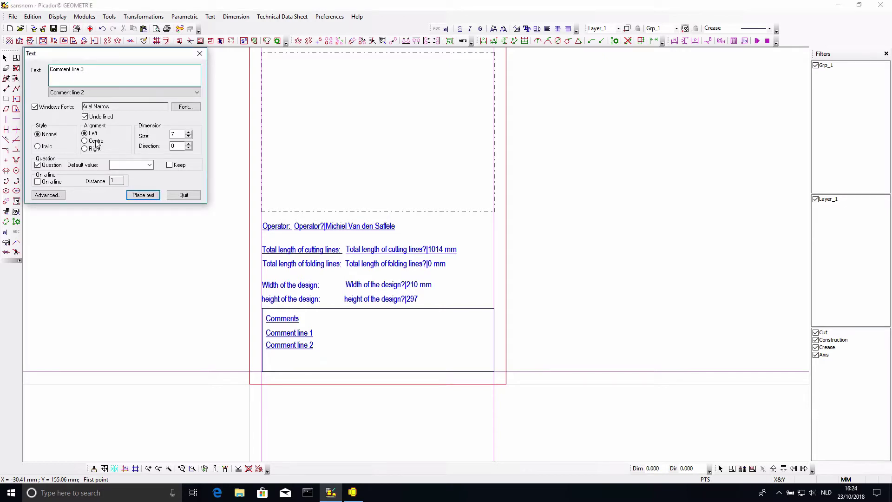
{"action": "left_click", "coordinate": [144, 195]}
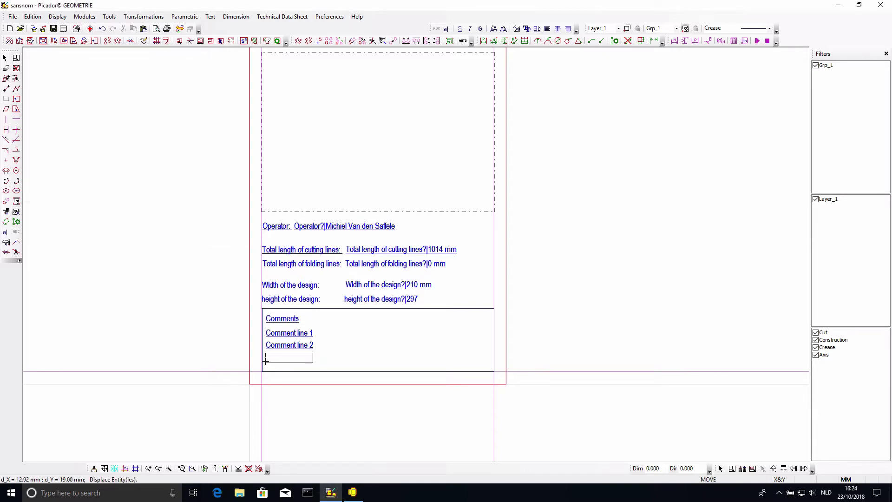
{"action": "left_click", "coordinate": [267, 359]}
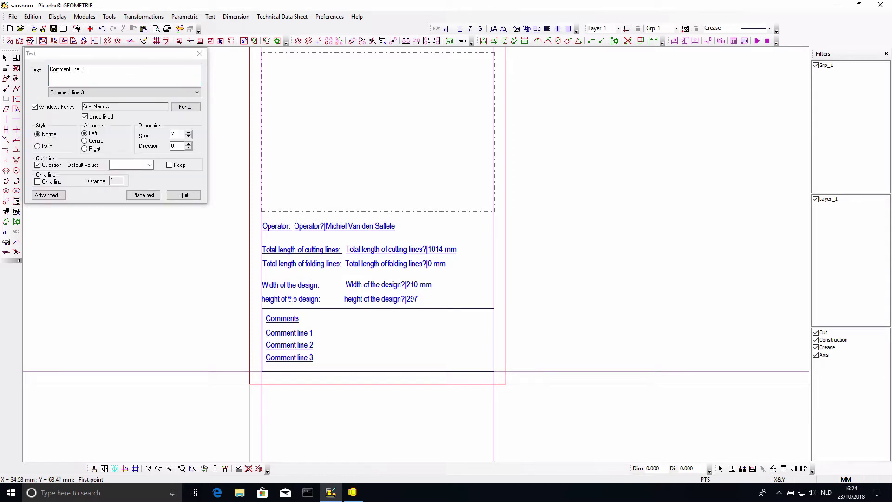
{"action": "left_click", "coordinate": [183, 195]}
Save the data sheet template on the Desktop as a Picador drawing named "Test"
{"action": "scroll", "coordinate": [183, 205], "scroll_direction": "up", "scroll_amount": 2}
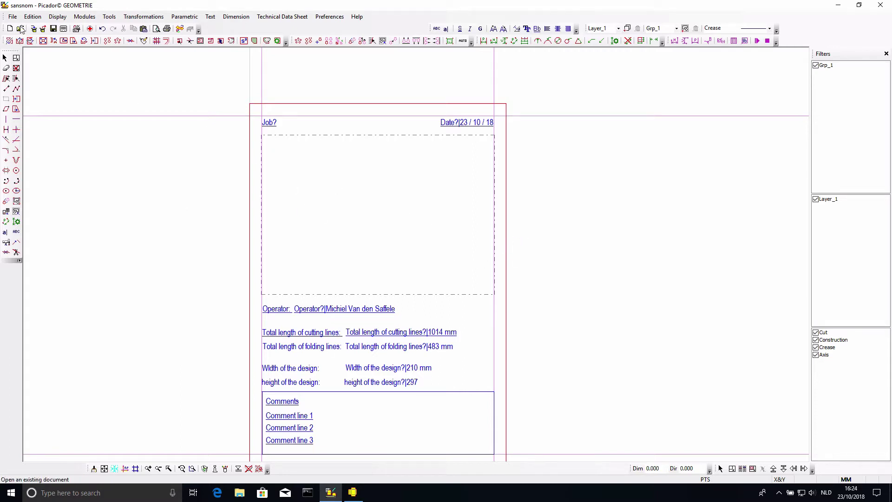
{"action": "left_click", "coordinate": [54, 30]}
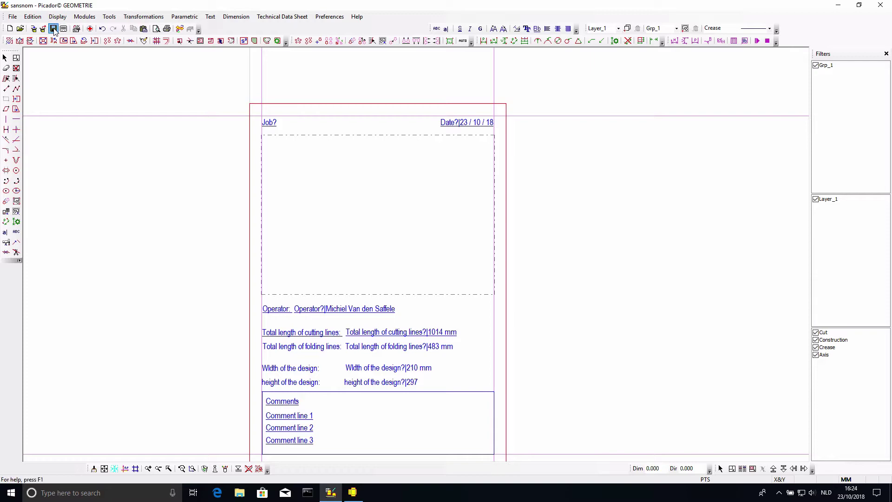
{"action": "left_click", "coordinate": [48, 113]}
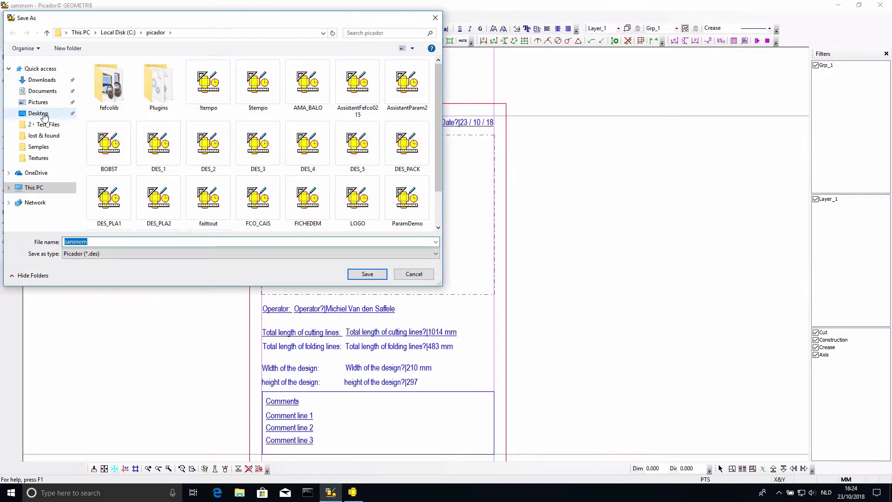
{"action": "left_click", "coordinate": [101, 242]}
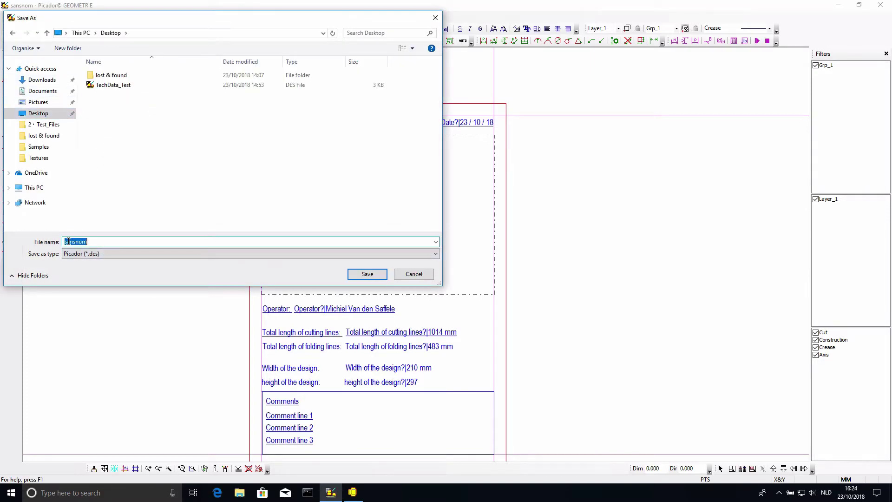
{"action": "type", "text": "Test"}
{"action": "key", "text": "Return"}
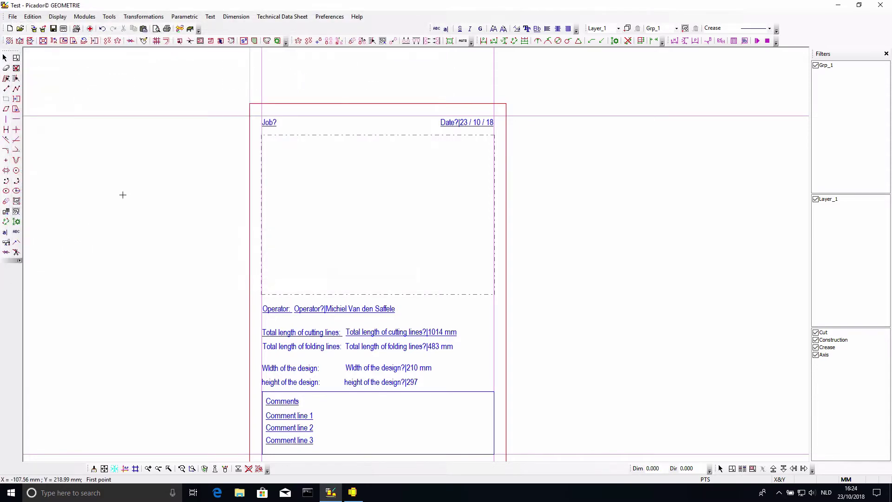
Create a new drawing and draw a rectangle of about 69 by 53 mm with the Crease line type
{"action": "scroll", "coordinate": [125, 192], "scroll_direction": "down", "scroll_amount": 3}
{"action": "scroll", "coordinate": [125, 192], "scroll_direction": "up", "scroll_amount": 3}
{"action": "left_click", "coordinate": [9, 29]}
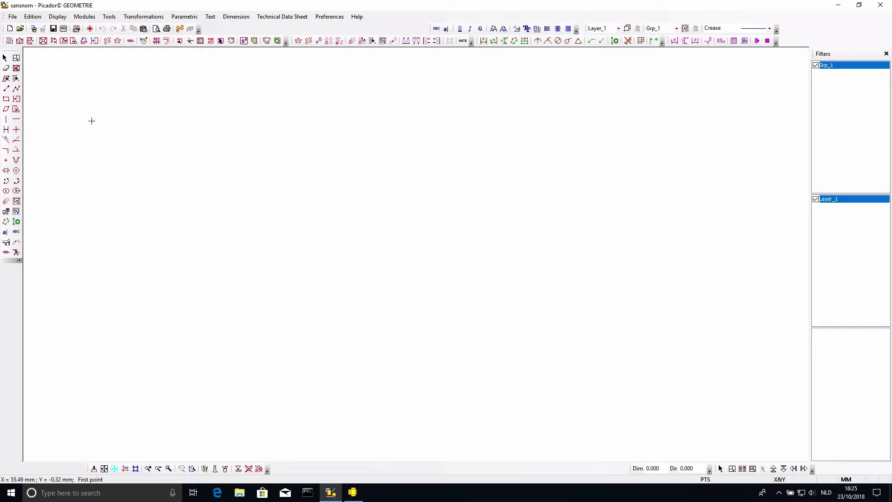
{"action": "left_click", "coordinate": [6, 98]}
{"action": "left_click", "coordinate": [272, 176]}
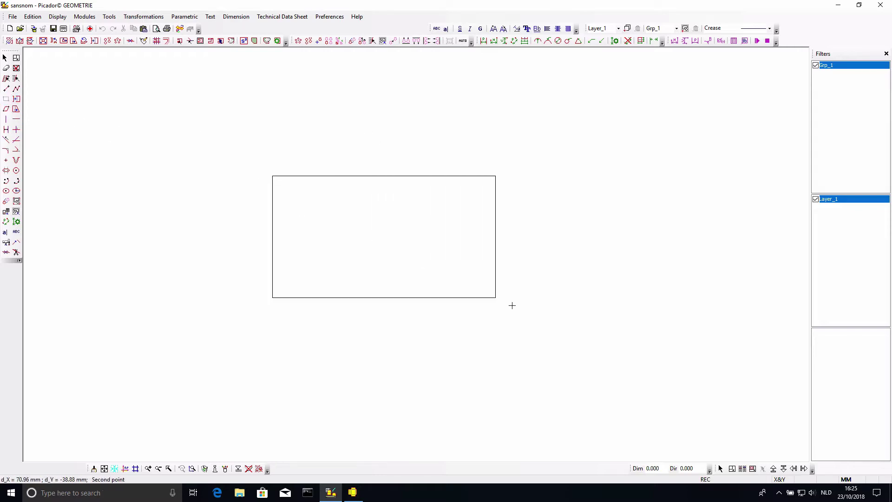
{"action": "left_click", "coordinate": [488, 342]}
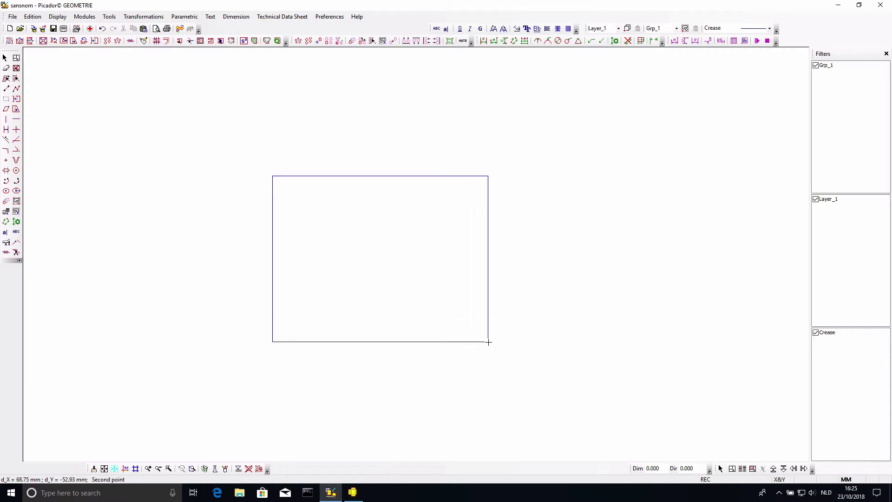
Draw open rectangular flaps with the Cut line type outward from the upper and right edges of the crease rectangle
{"action": "left_click", "coordinate": [5, 58]}
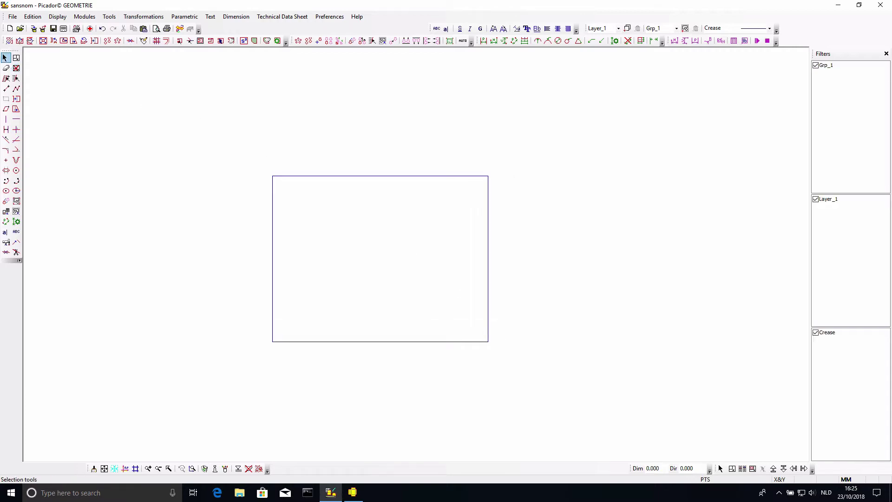
{"action": "left_click", "coordinate": [769, 28]}
{"action": "left_click", "coordinate": [755, 46]}
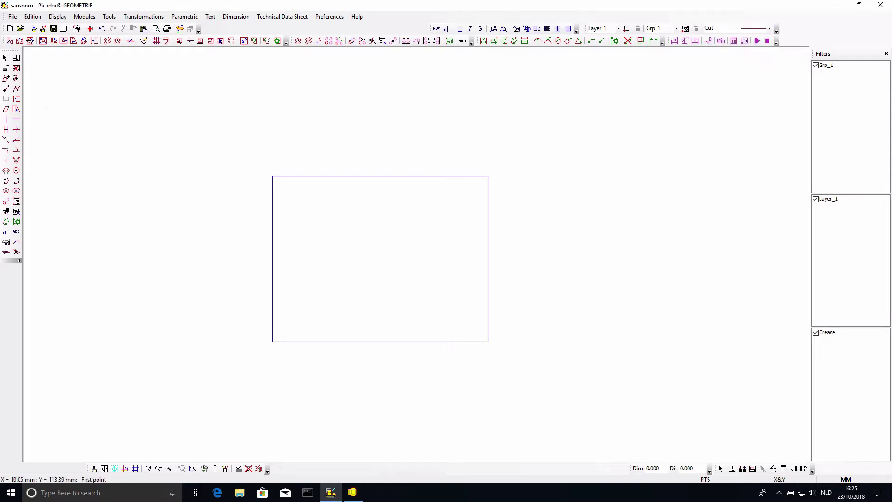
{"action": "left_click", "coordinate": [6, 98]}
{"action": "left_click", "coordinate": [355, 176]}
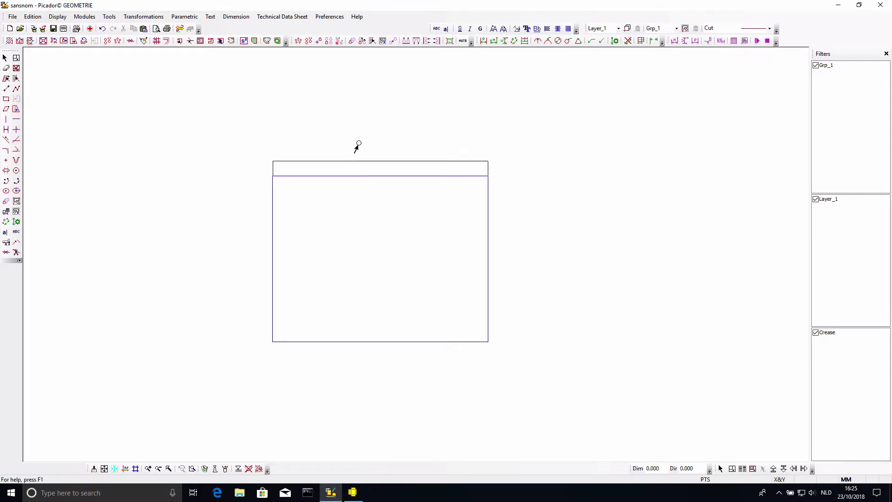
{"action": "left_click", "coordinate": [356, 89]}
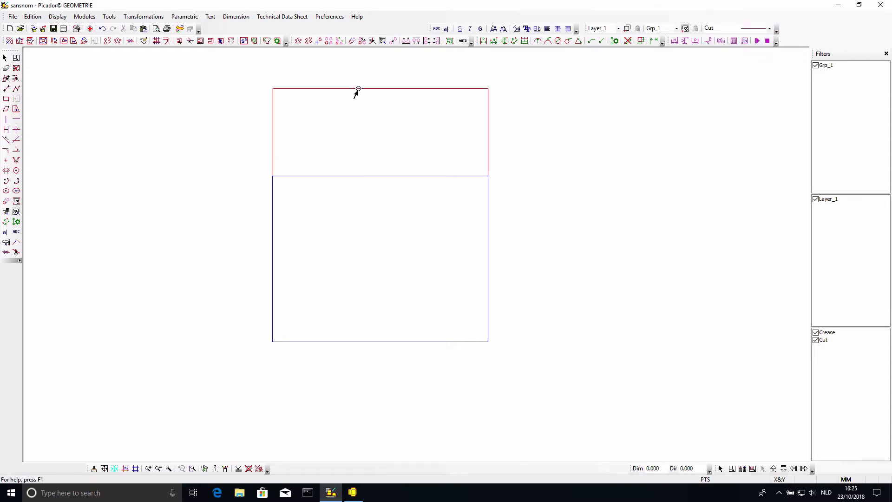
{"action": "left_click", "coordinate": [497, 224]}
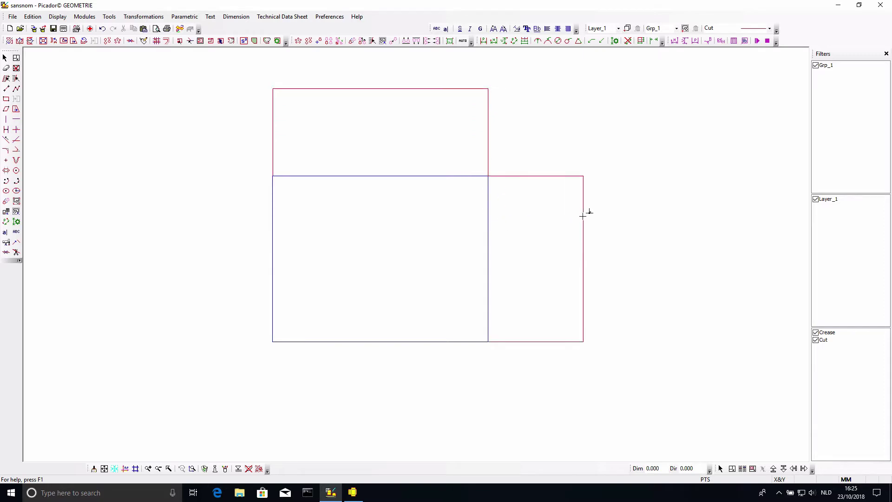
{"action": "left_click", "coordinate": [583, 215]}
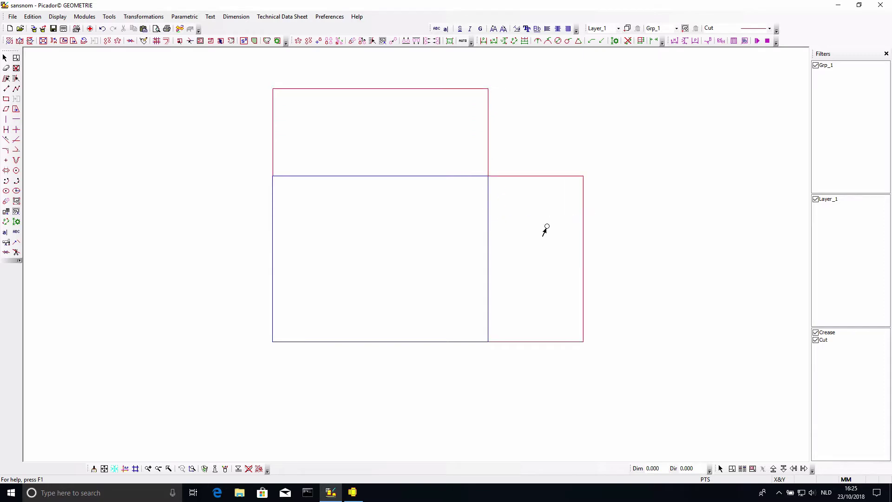
Add matching cut-line flaps outward from the lower and left edges of the crease rectangle
{"action": "left_click", "coordinate": [445, 342]}
{"action": "left_click", "coordinate": [451, 439]}
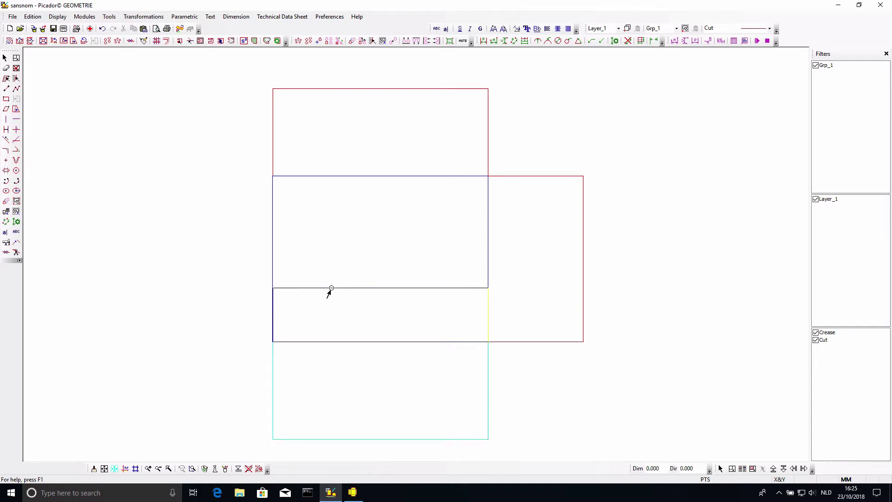
{"action": "right_click", "coordinate": [297, 281]}
{"action": "left_click", "coordinate": [273, 264]}
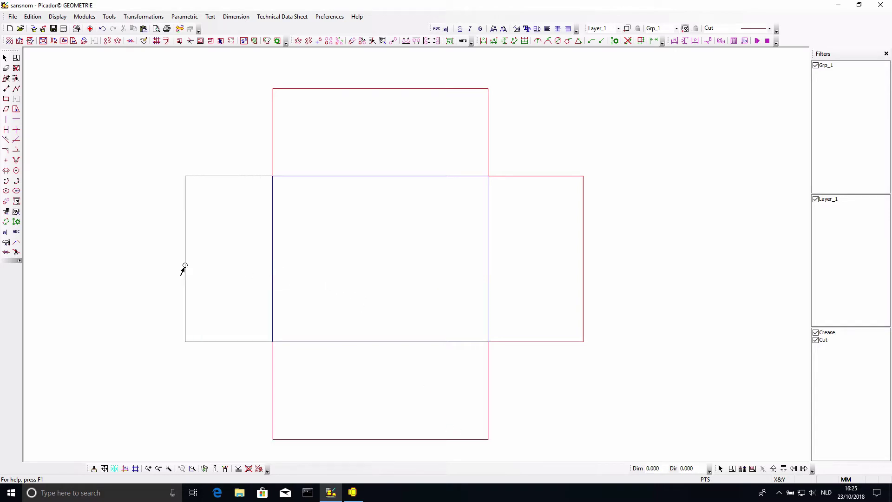
{"action": "left_click", "coordinate": [184, 266]}
{"action": "right_click", "coordinate": [200, 264]}
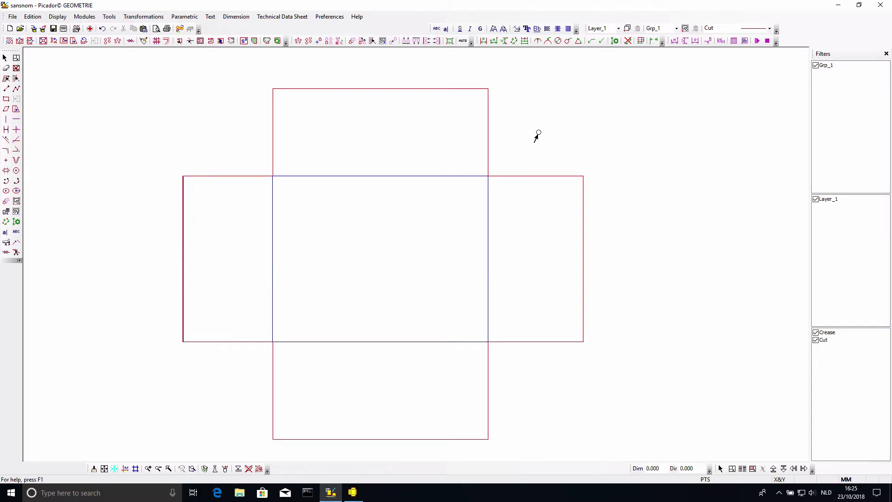
Add the Test drawing from the Desktop to the technical data sheet models and insert it around the box design
{"action": "scroll", "coordinate": [321, 318], "scroll_direction": "down", "scroll_amount": 1}
{"action": "scroll", "coordinate": [320, 318], "scroll_direction": "up", "scroll_amount": 1}
{"action": "left_click", "coordinate": [284, 18]}
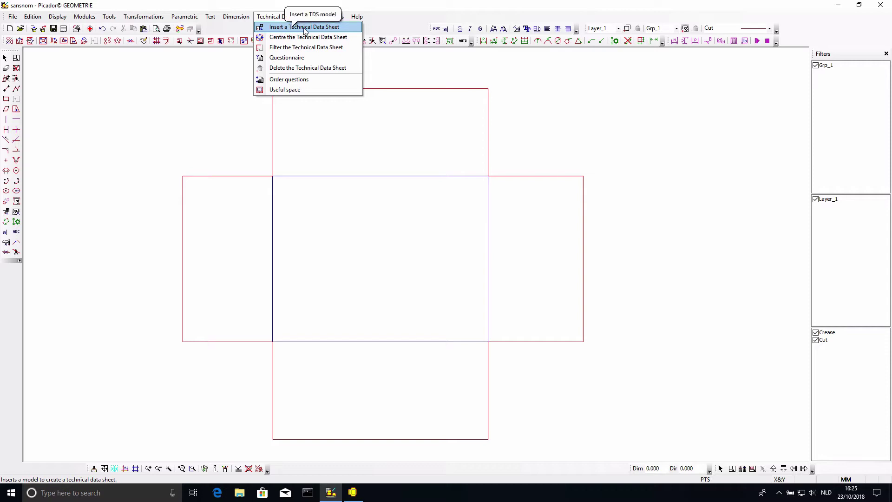
{"action": "left_click", "coordinate": [347, 33]}
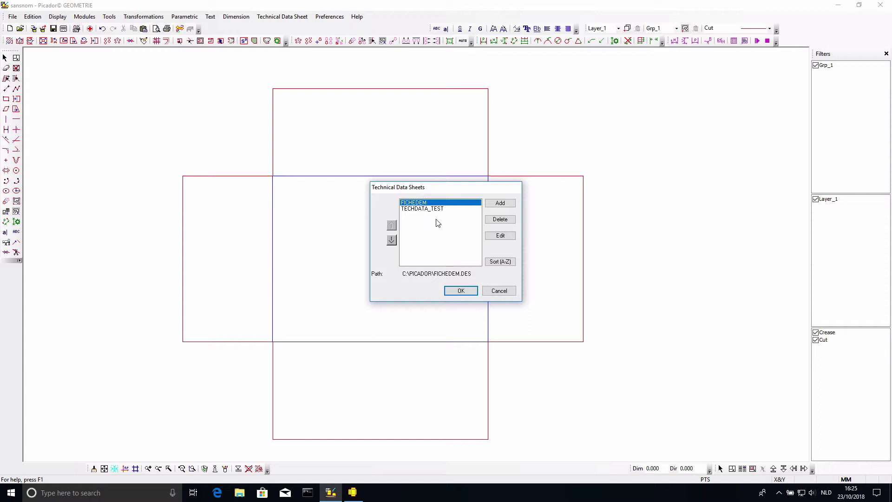
{"action": "left_click", "coordinate": [500, 204]}
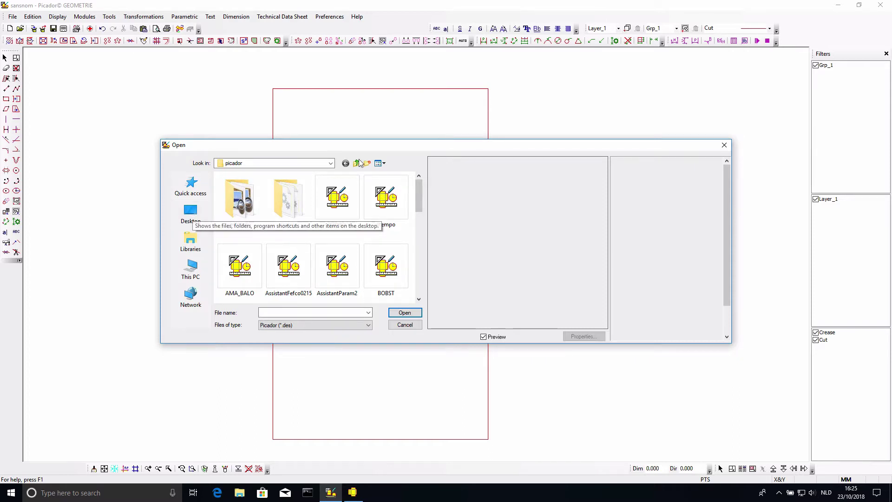
{"action": "left_click", "coordinate": [198, 212]}
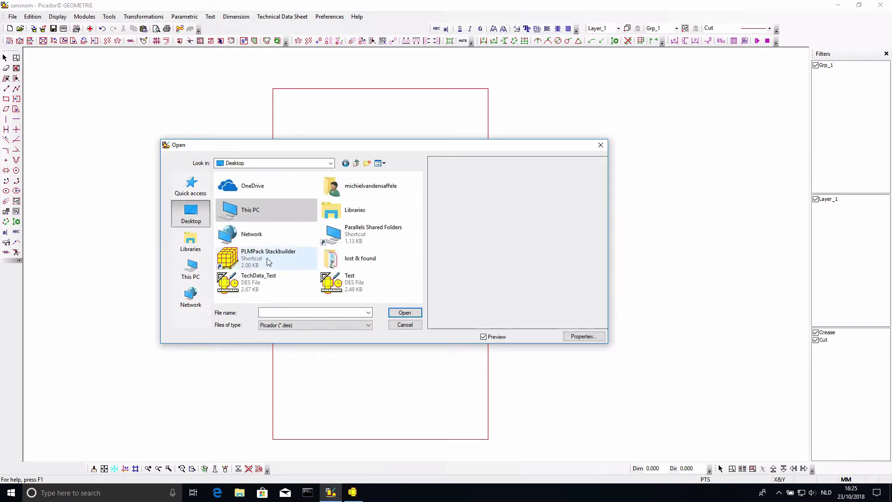
{"action": "left_click", "coordinate": [340, 278]}
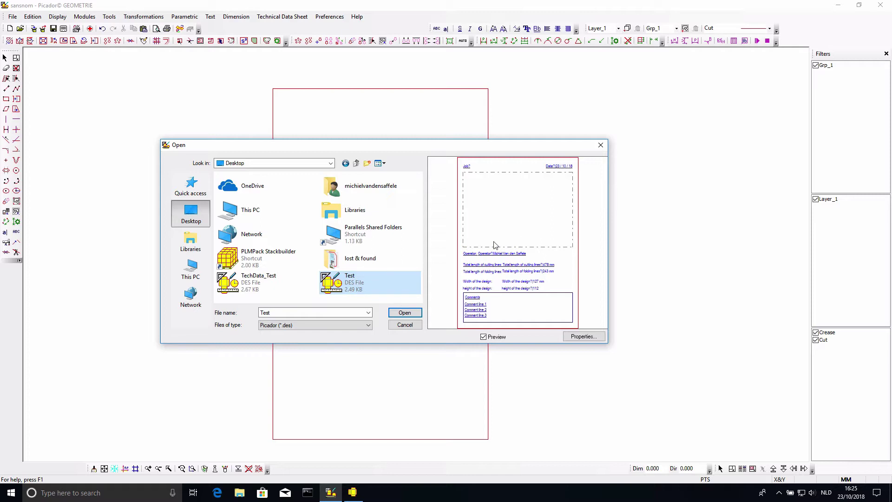
{"action": "left_click", "coordinate": [405, 313]}
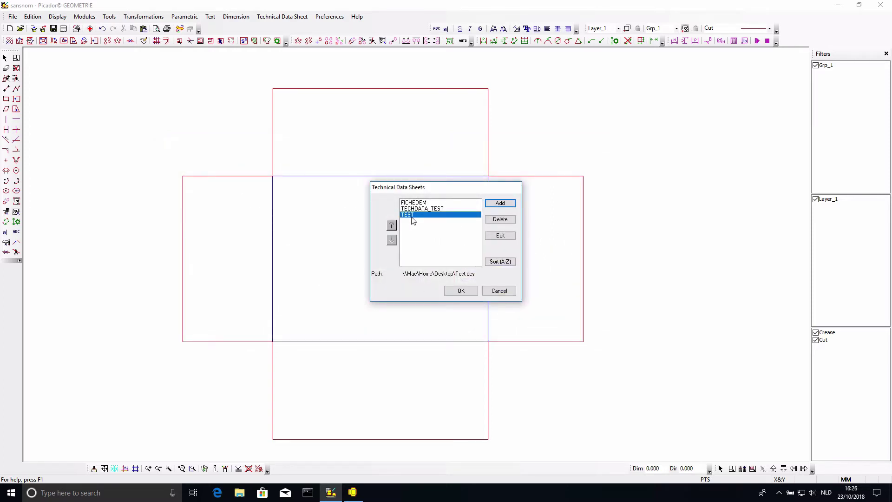
{"action": "left_click", "coordinate": [460, 291]}
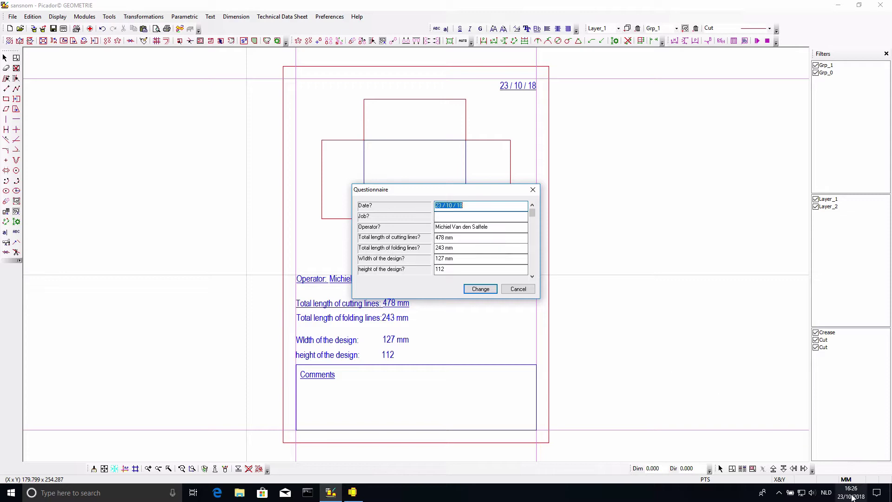
Answer the Job question in the questionnaire with "Webinar Secrets"
{"action": "mouse_move", "coordinate": [844, 498]}
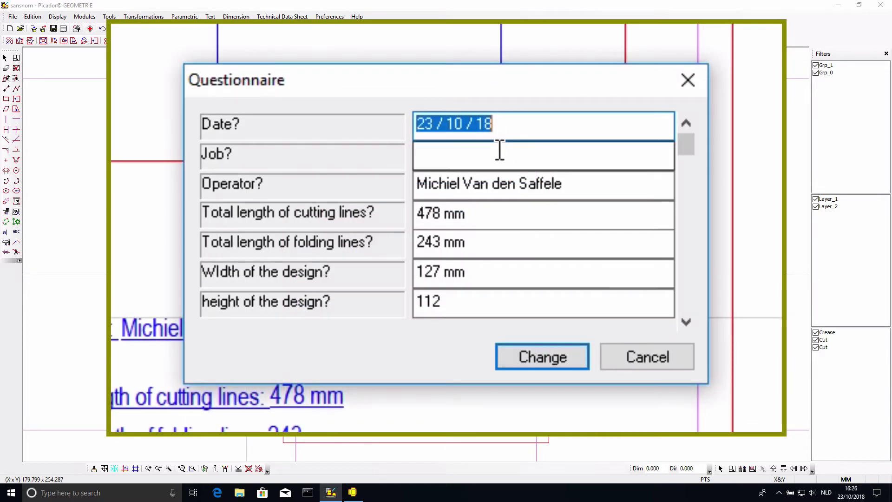
{"action": "left_click", "coordinate": [441, 216]}
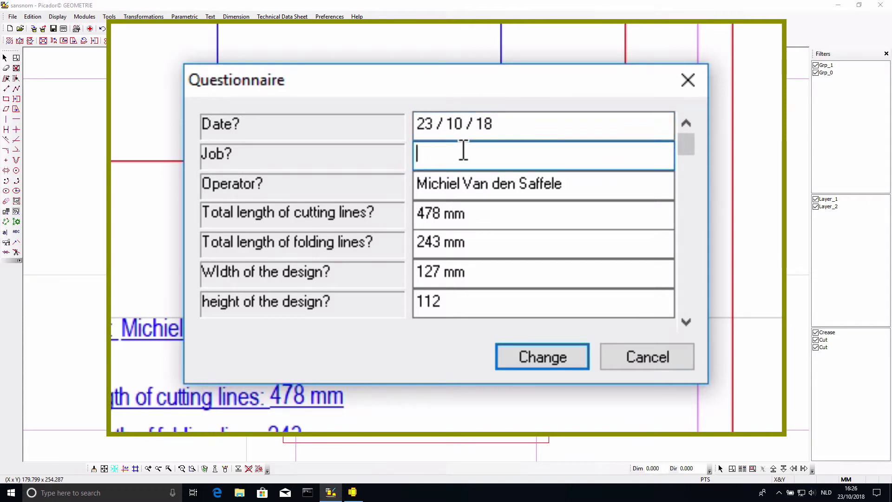
{"action": "type", "text": "Webinar "}
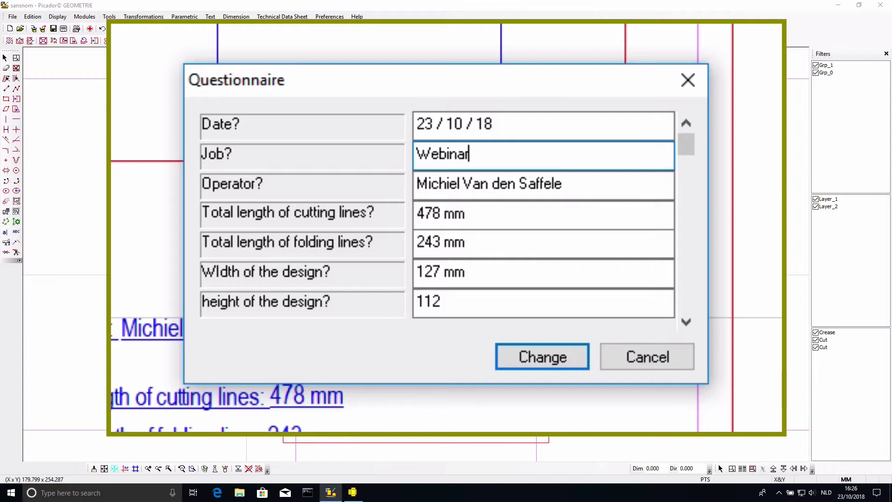
{"action": "type", "text": "Secrets"}
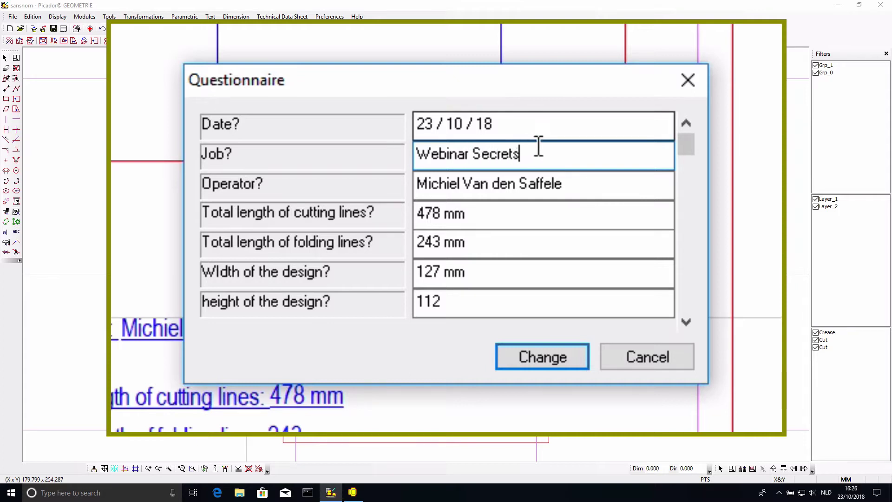
Review the prefilled questionnaire answers for operator, cutting and folding line lengths, and design width and height
{"action": "left_click", "coordinate": [458, 183]}
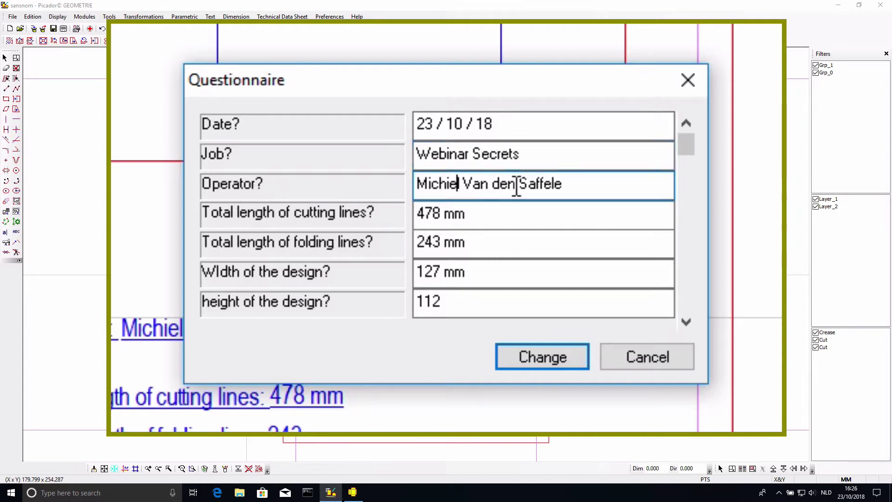
{"action": "left_click_drag", "start_coordinate": [577, 187], "coordinate": [372, 191]}
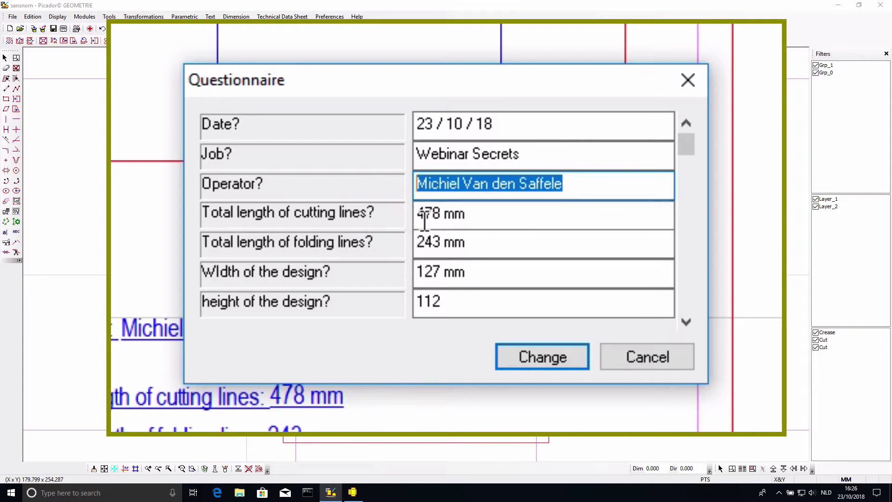
{"action": "left_click", "coordinate": [472, 216]}
{"action": "left_click", "coordinate": [480, 240]}
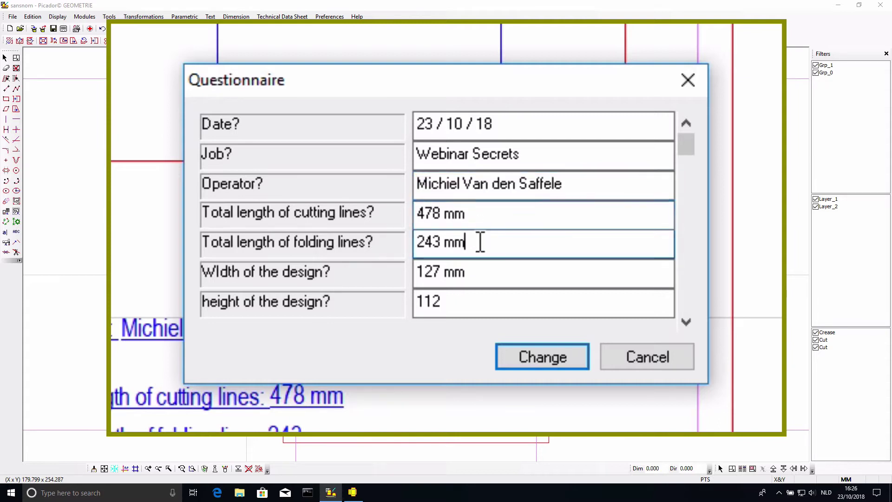
{"action": "left_click", "coordinate": [469, 272]}
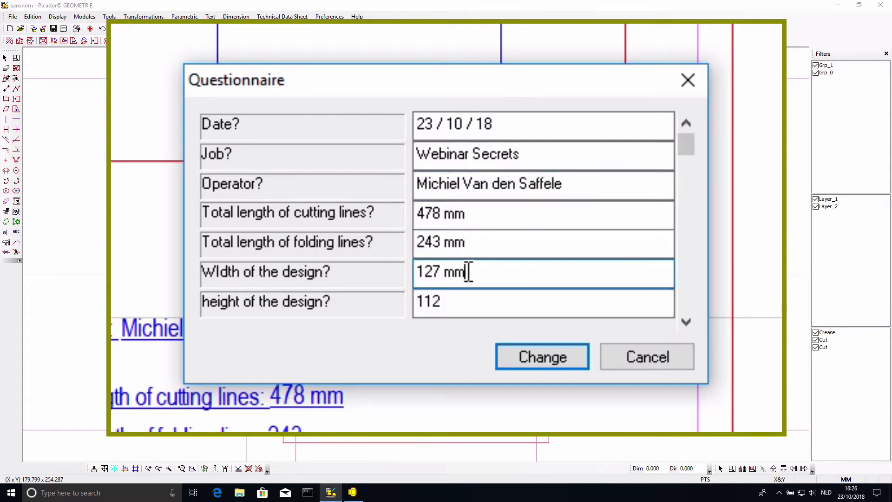
{"action": "left_click", "coordinate": [462, 303]}
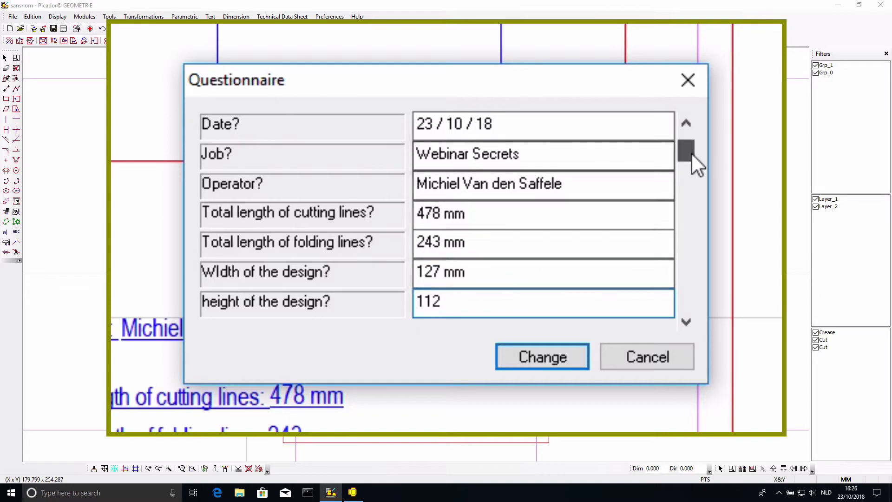
Fill in Comment line 1 of the questionnaire with "This is a test model for the webinar"
{"action": "left_click_drag", "start_coordinate": [691, 152], "coordinate": [678, 327]}
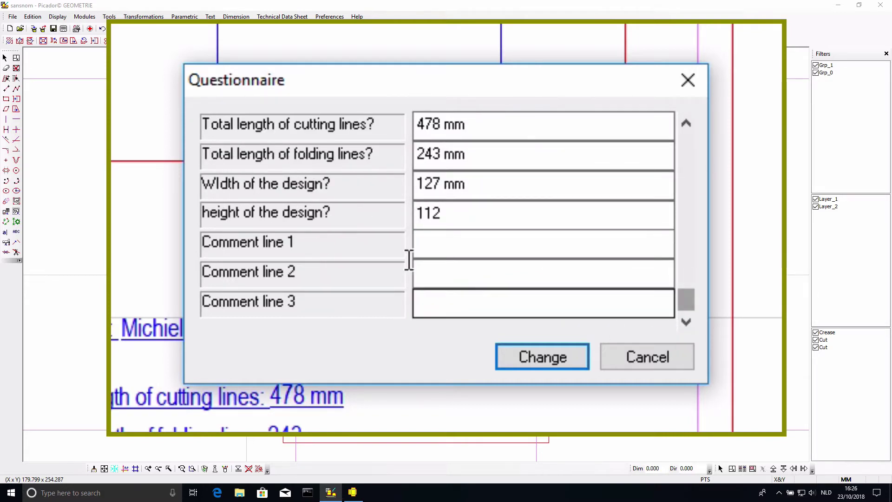
{"action": "left_click", "coordinate": [434, 247]}
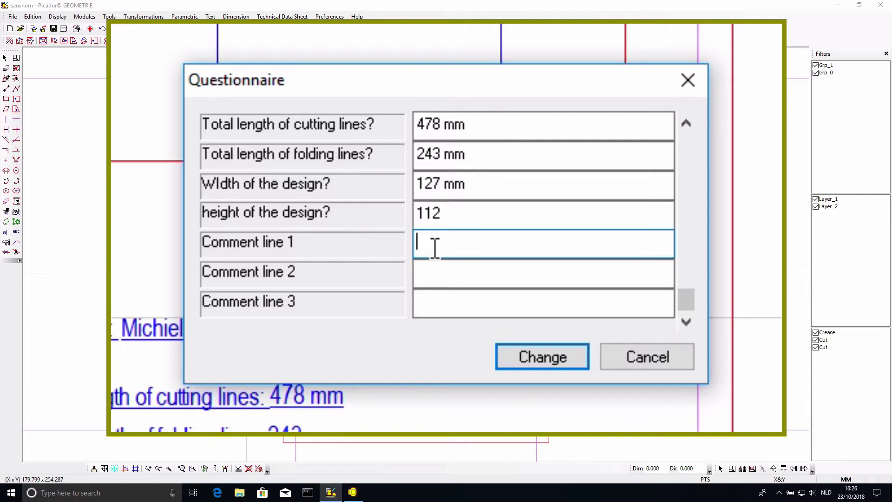
{"action": "type", "text": "This is a test "}
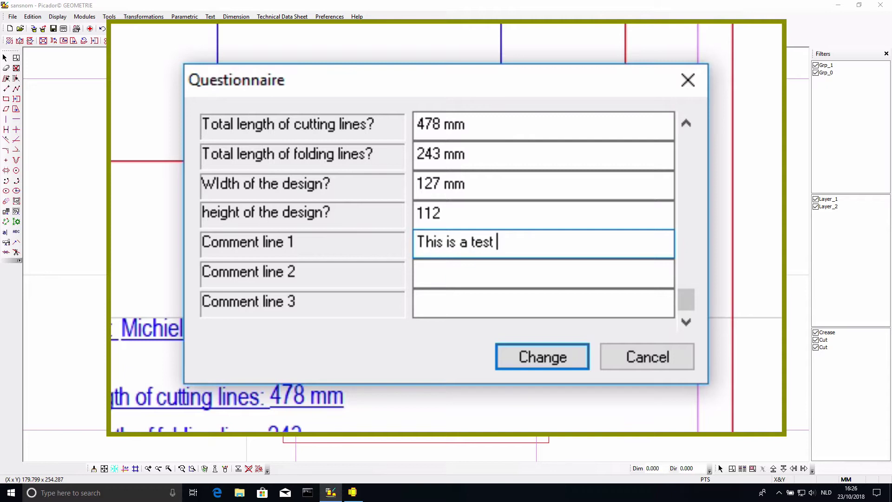
{"action": "type", "text": "model "}
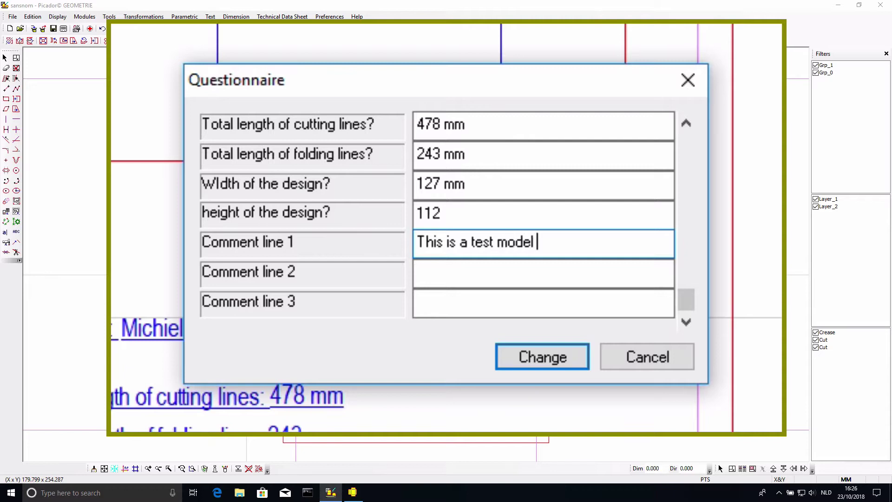
{"action": "type", "text": "for the webinar"}
Fill in Comment line 2 with "It is a very nice box" and Comment line 3 with "I just want to fill in line 3"
{"action": "left_click", "coordinate": [449, 268]}
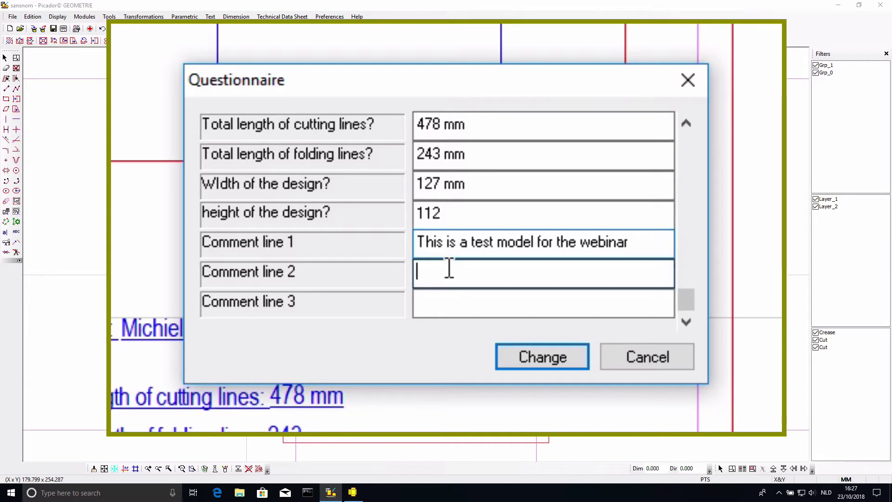
{"action": "type", "text": "It is a v"}
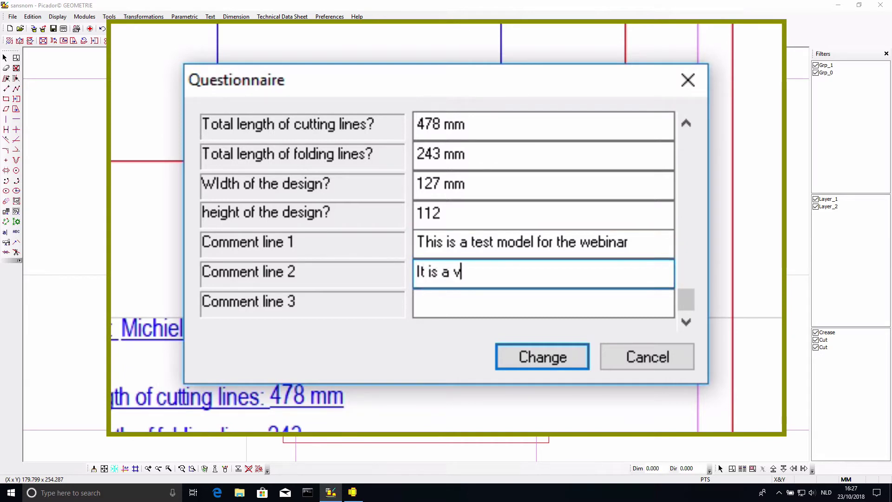
{"action": "type", "text": "ery nice box"}
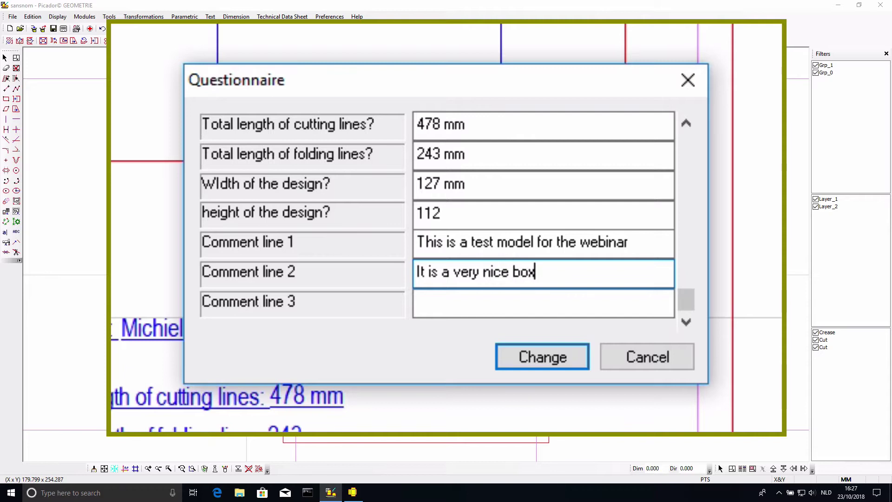
{"action": "left_click", "coordinate": [493, 297]}
{"action": "type", "text": "I"}
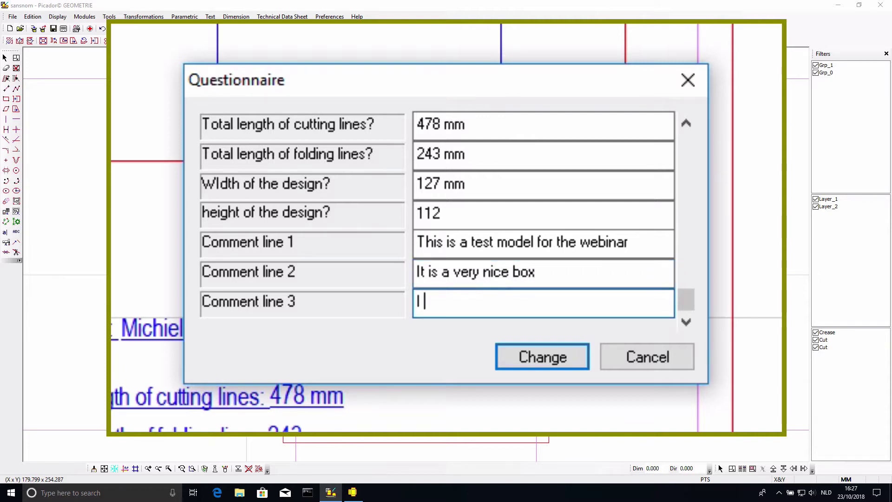
{"action": "type", "text": " just want to "}
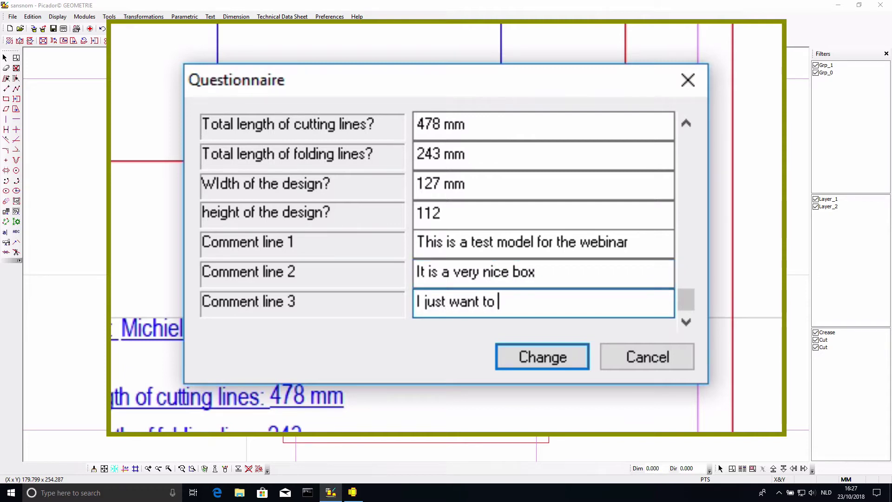
{"action": "type", "text": "fill in line 3"}
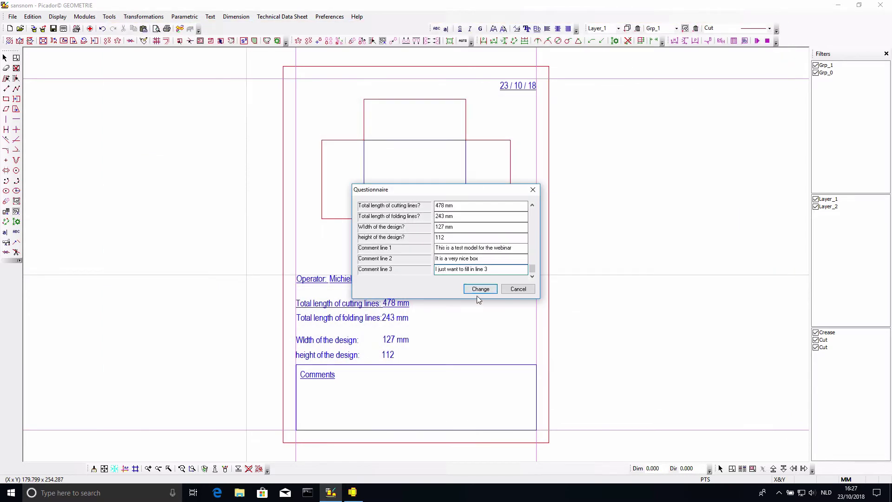
Apply the questionnaire answers to the data sheet and save the design as test1 on the Desktop
{"action": "left_click", "coordinate": [477, 292]}
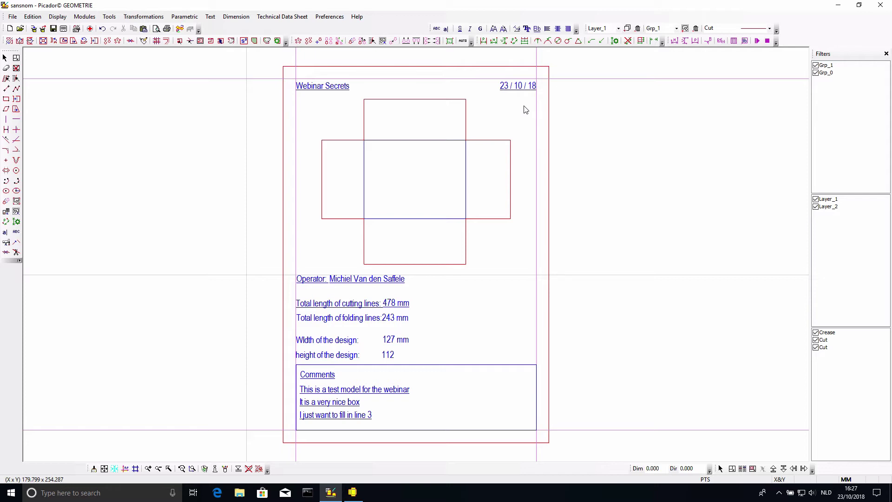
{"action": "left_click", "coordinate": [53, 29]}
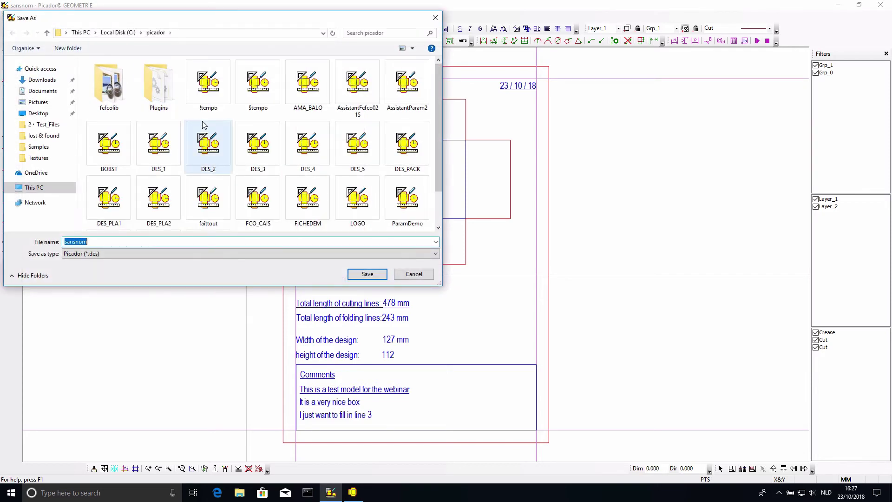
{"action": "type", "text": "test1"}
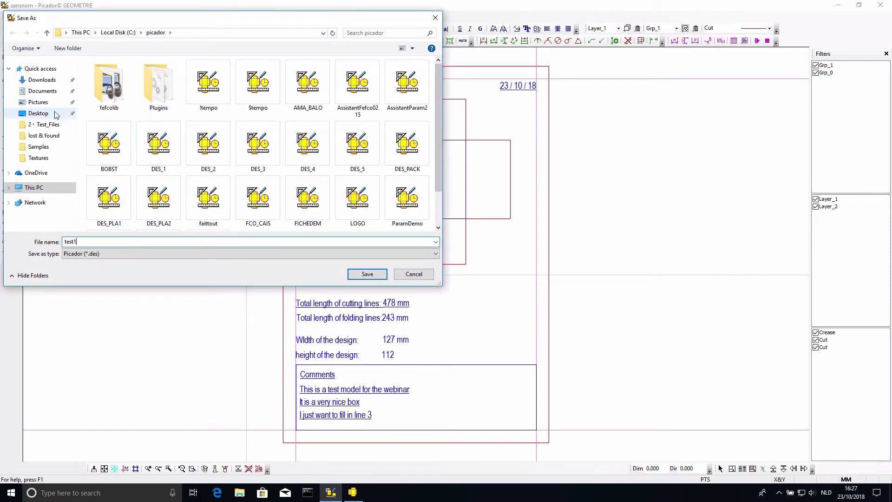
{"action": "left_click", "coordinate": [38, 113]}
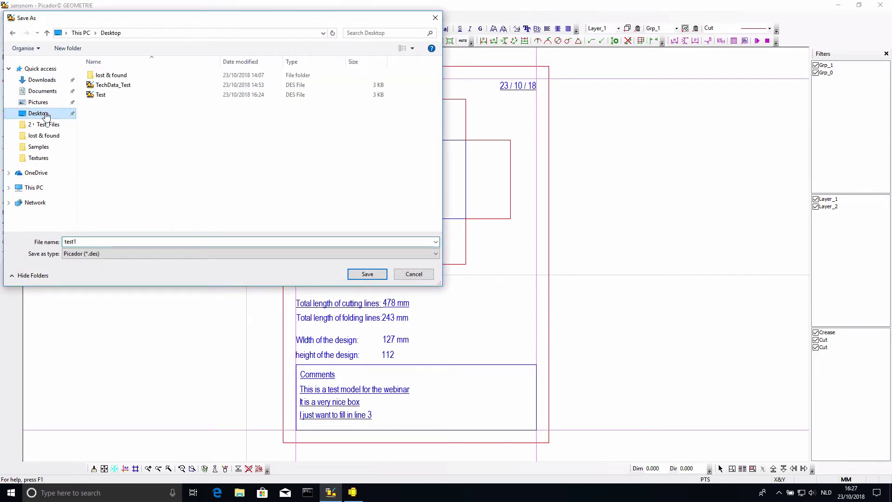
{"action": "left_click", "coordinate": [367, 274]}
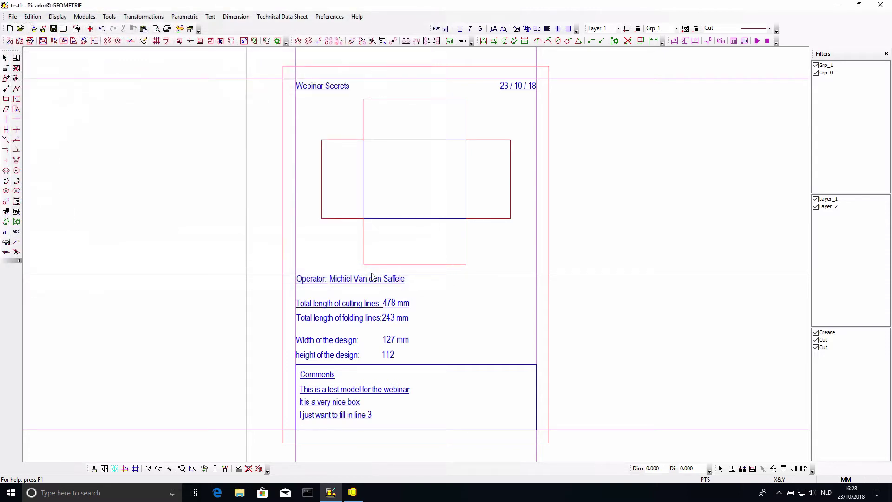
Open the Test data sheet template from the Desktop
{"action": "left_click", "coordinate": [20, 28]}
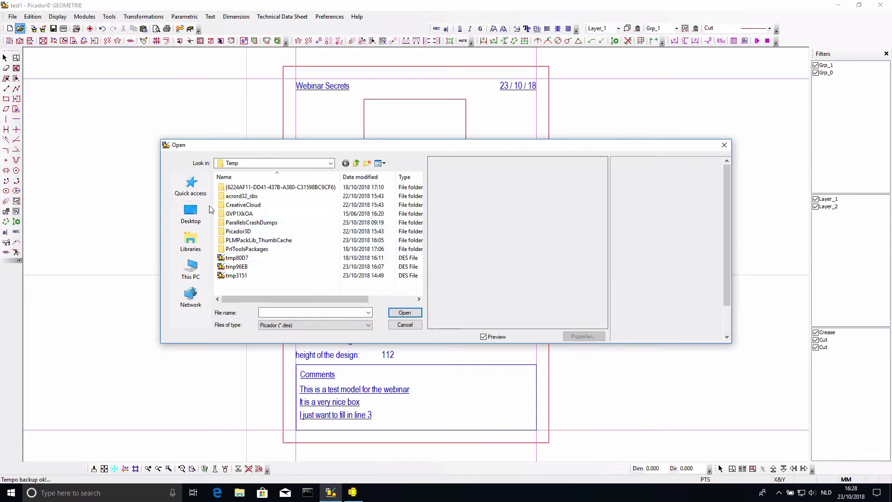
{"action": "left_click", "coordinate": [200, 216]}
{"action": "scroll", "coordinate": [276, 242], "scroll_direction": "down", "scroll_amount": 5}
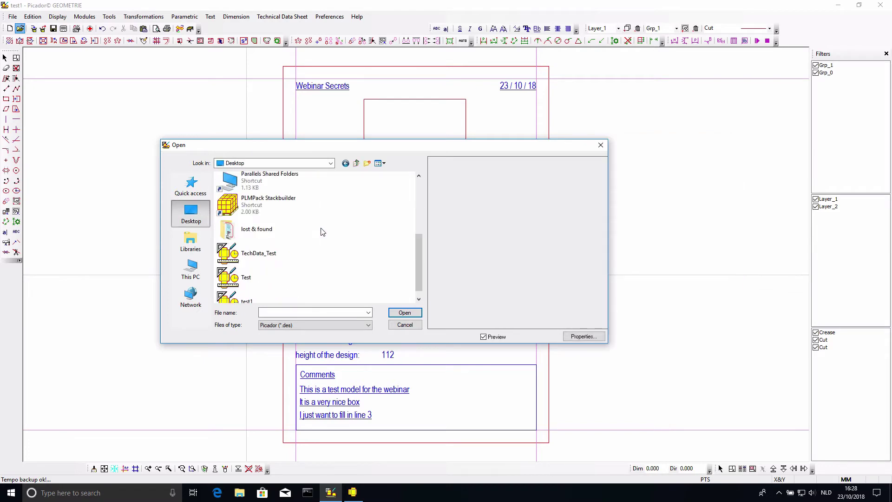
{"action": "left_click", "coordinate": [255, 268]}
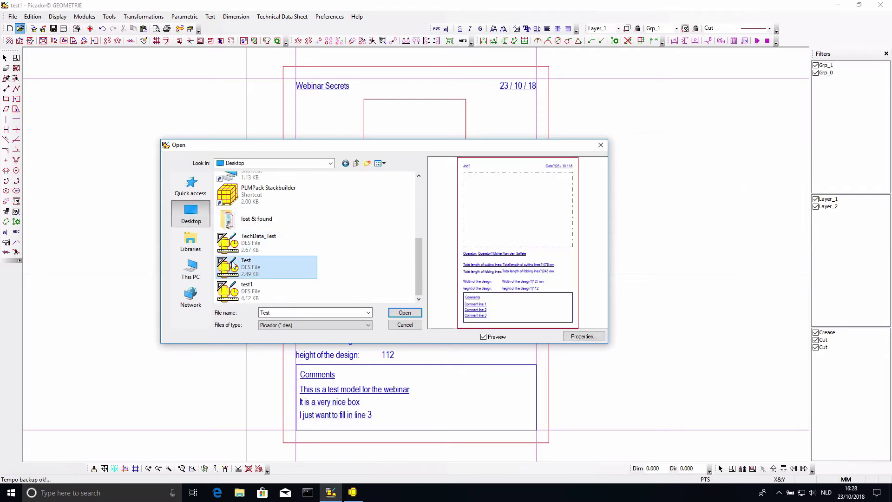
{"action": "left_click", "coordinate": [405, 312]}
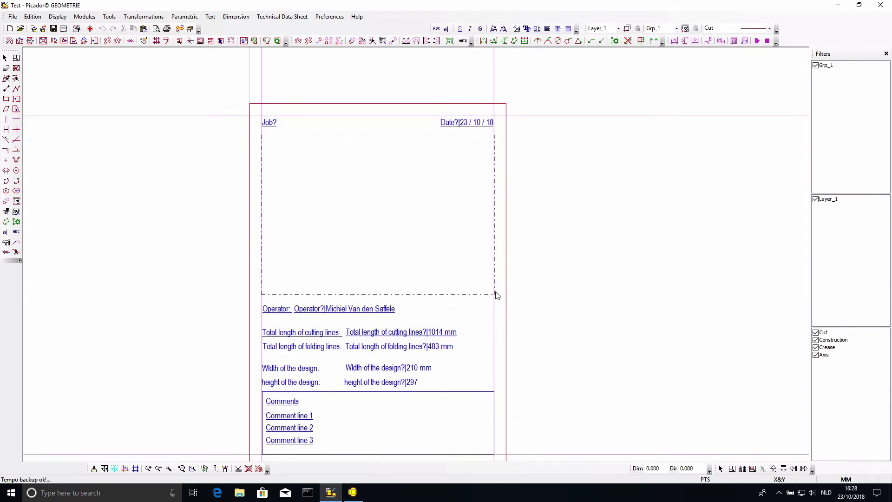
Erase the dash-dot useful space frame and draw a rectangle in its place, spanning the side guides between the Job and Operator lines
{"action": "scroll", "coordinate": [496, 295], "scroll_direction": "down", "scroll_amount": 2}
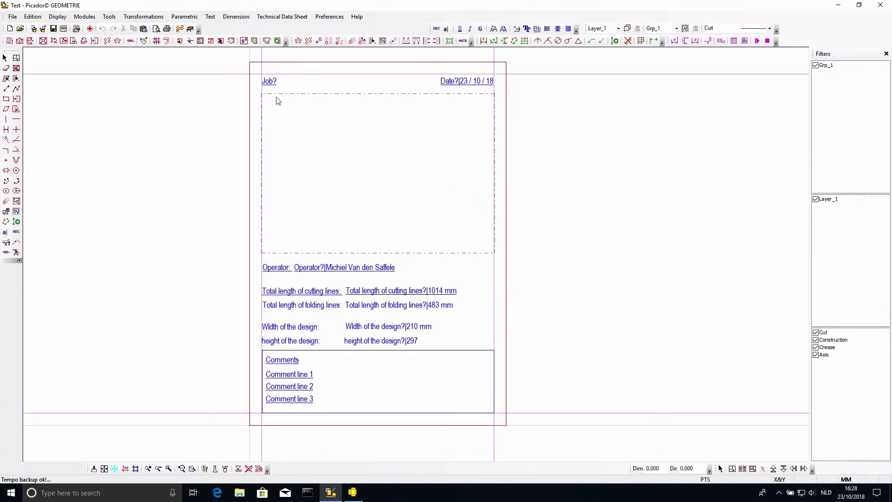
{"action": "scroll", "coordinate": [561, 232], "scroll_direction": "up", "scroll_amount": 1}
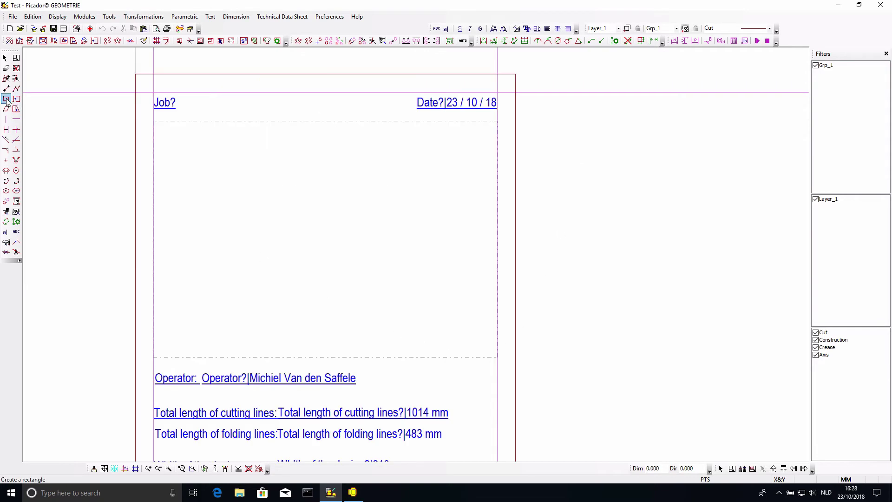
{"action": "left_click", "coordinate": [6, 69]}
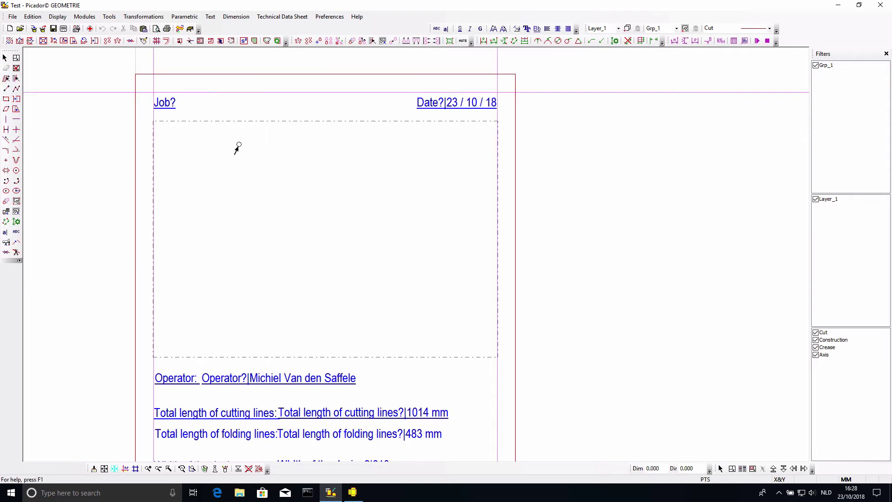
{"action": "left_click", "coordinate": [234, 122]}
{"action": "left_click", "coordinate": [5, 98]}
{"action": "left_click", "coordinate": [153, 117]}
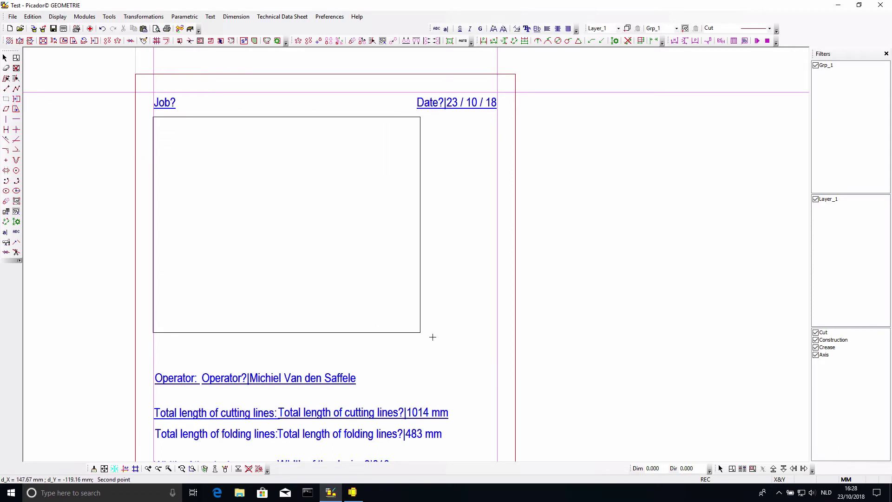
{"action": "left_click", "coordinate": [496, 365]}
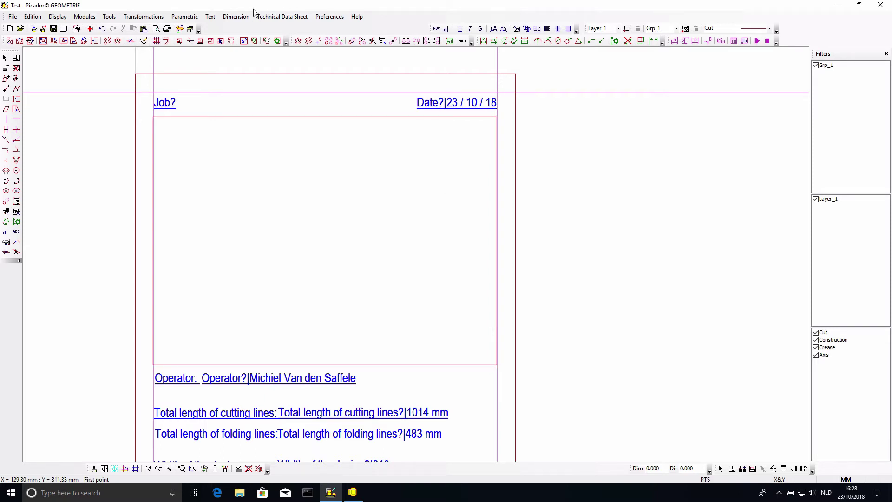
Define a new useful space of about 186 by 133 mm just inside the drawn rectangle
{"action": "left_click", "coordinate": [272, 16]}
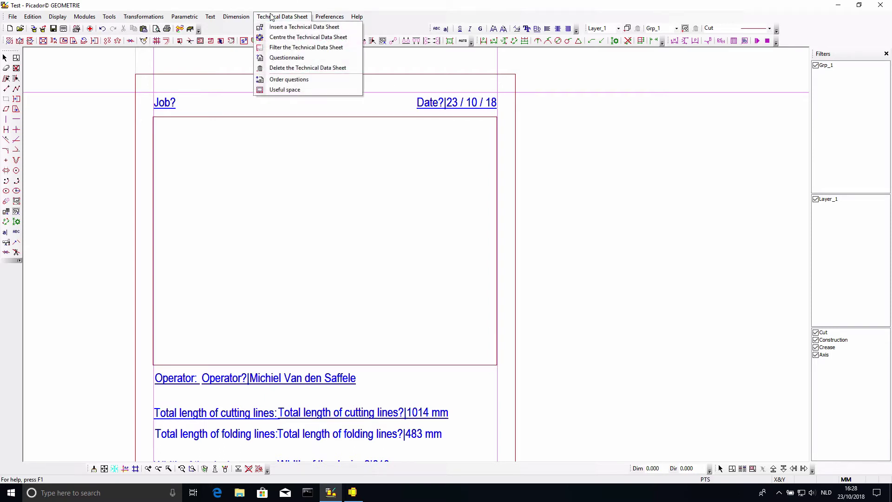
{"action": "left_click", "coordinate": [305, 90]}
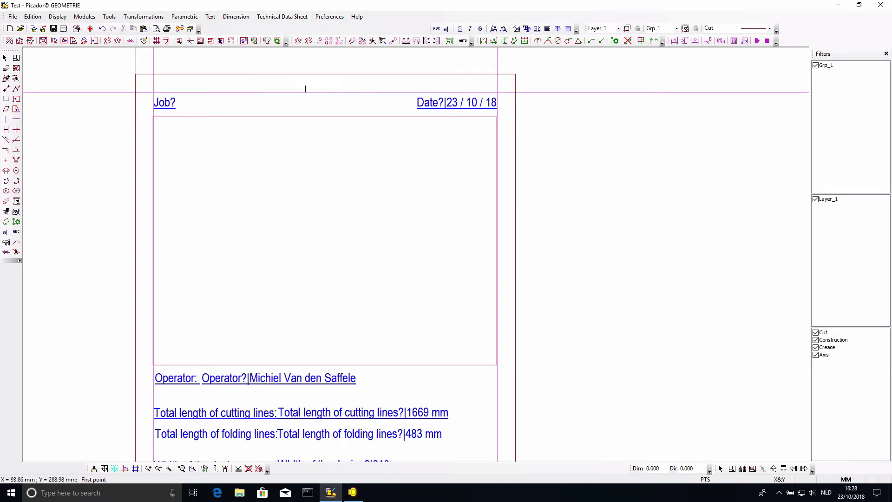
{"action": "left_click", "coordinate": [156, 120]}
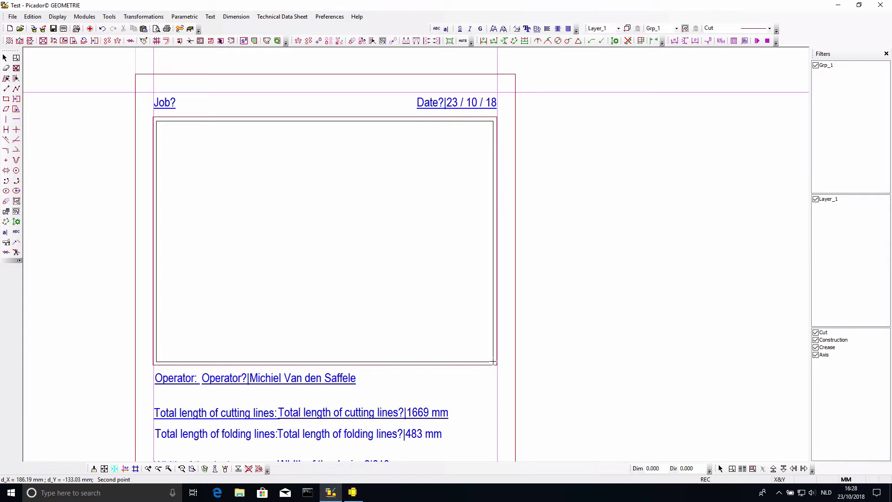
{"action": "left_click", "coordinate": [494, 362]}
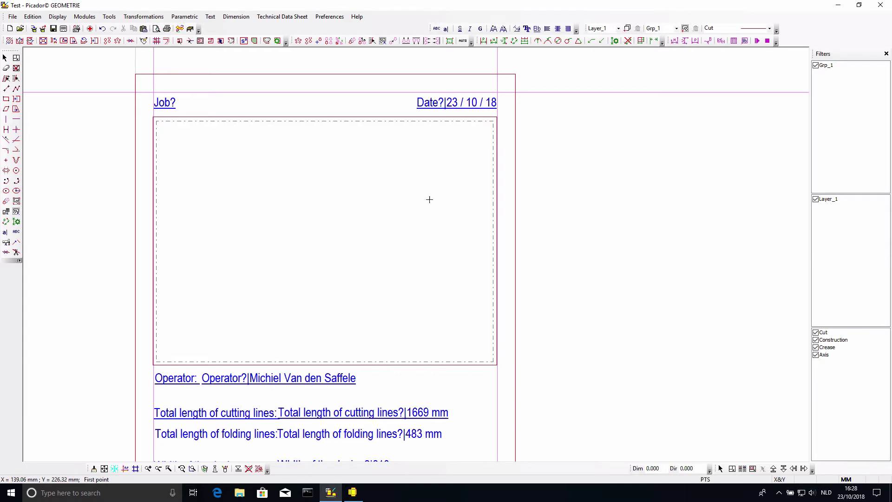
Replace the underlined "Total length of cutting lines:" label with the same text, not underlined and not set as a question
{"action": "scroll", "coordinate": [575, 183], "scroll_direction": "down", "scroll_amount": 6}
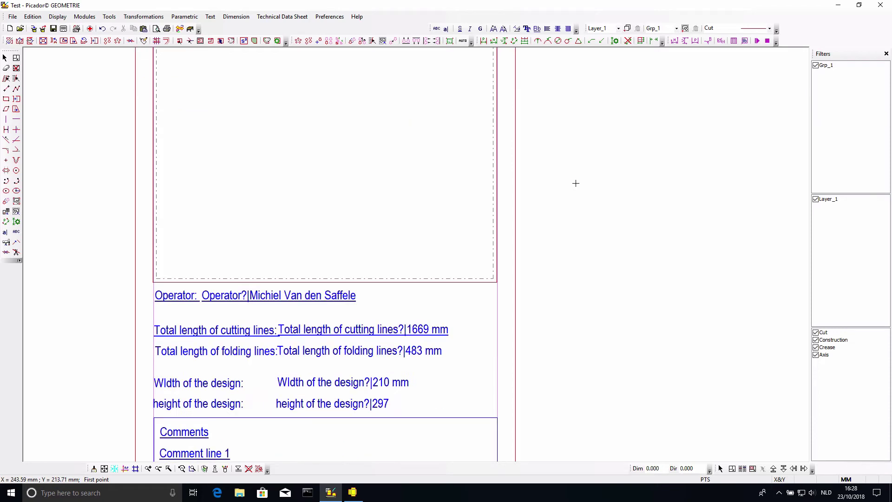
{"action": "scroll", "coordinate": [385, 209], "scroll_direction": "down", "scroll_amount": 1}
{"action": "scroll", "coordinate": [385, 209], "scroll_direction": "down", "scroll_amount": 1}
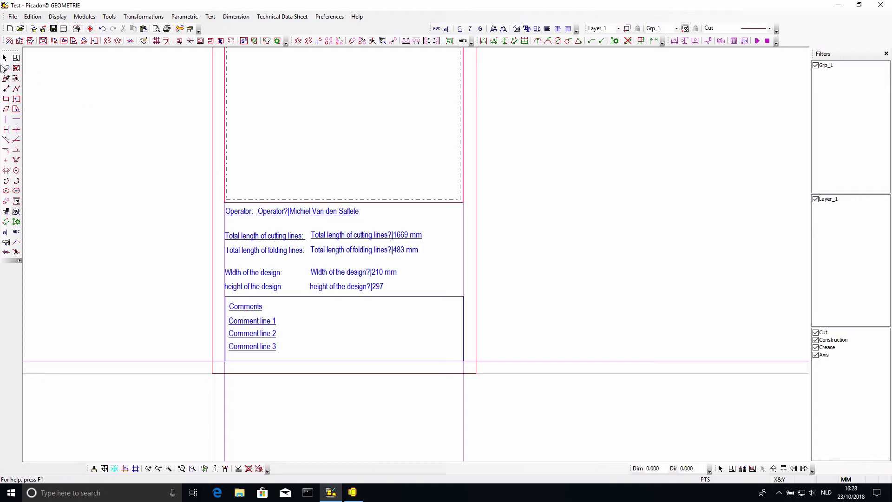
{"action": "left_click", "coordinate": [16, 232]}
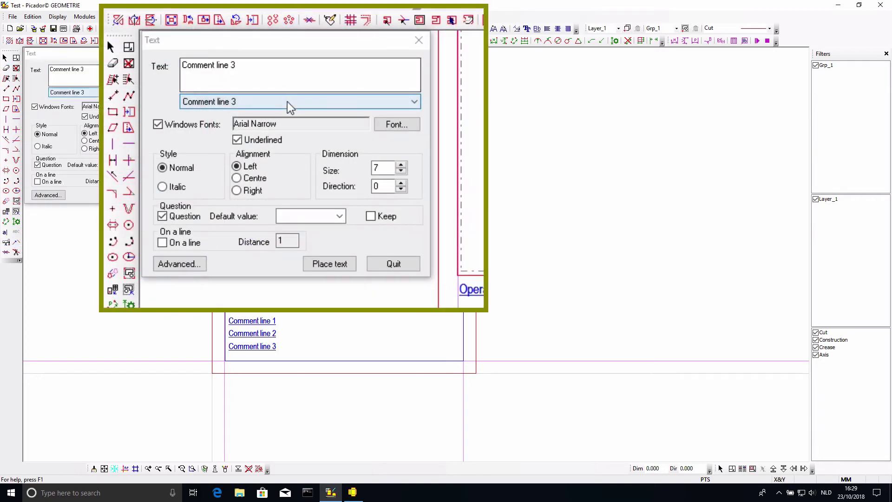
{"action": "left_click", "coordinate": [115, 92]}
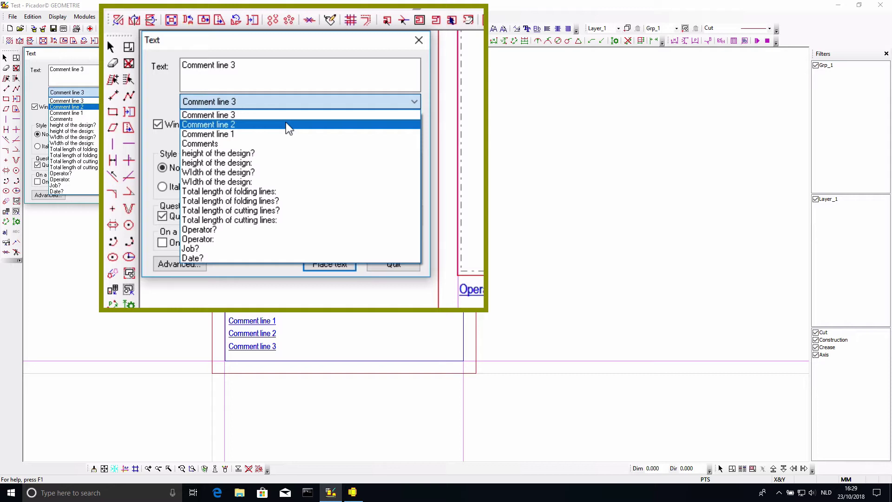
{"action": "left_click", "coordinate": [272, 219]}
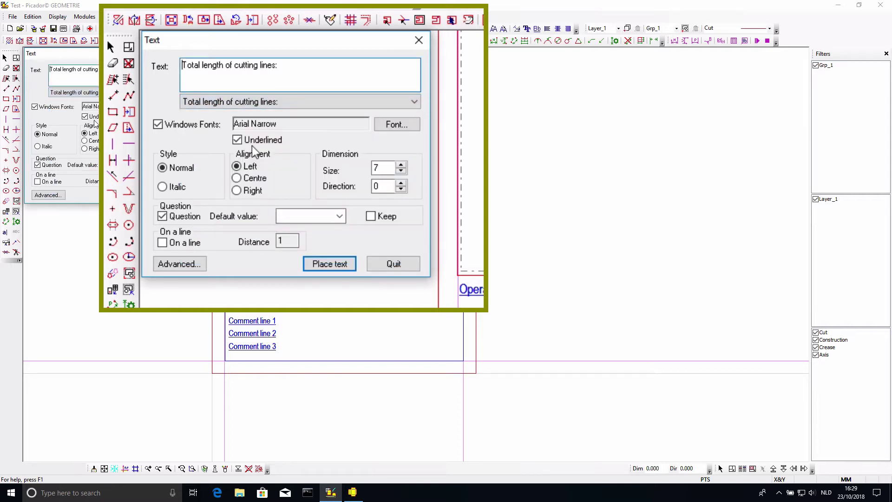
{"action": "left_click", "coordinate": [237, 140]}
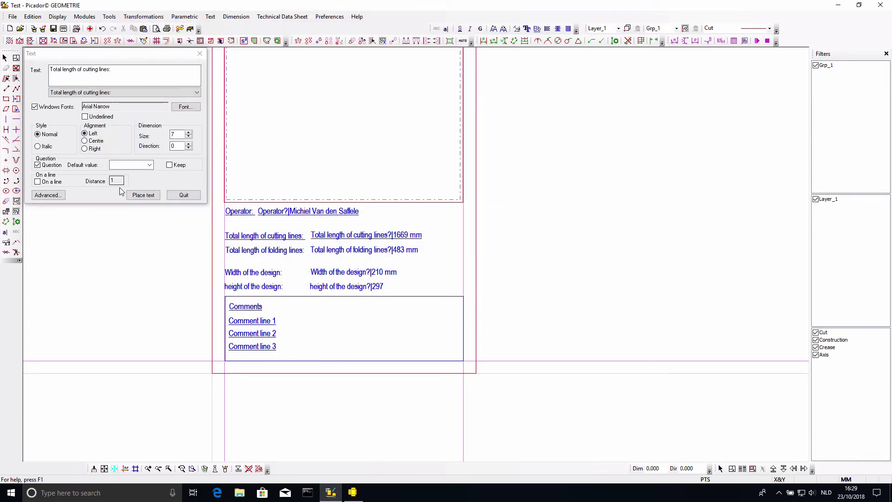
{"action": "left_click", "coordinate": [256, 235]}
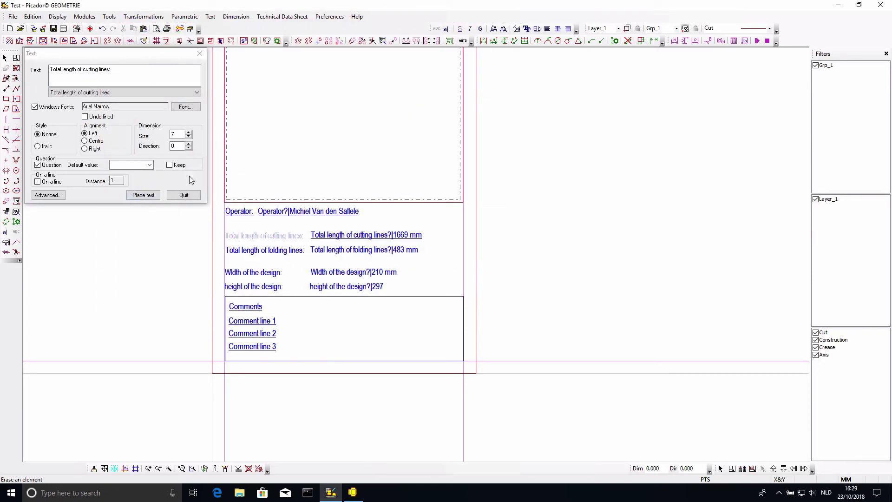
{"action": "left_click", "coordinate": [37, 165]}
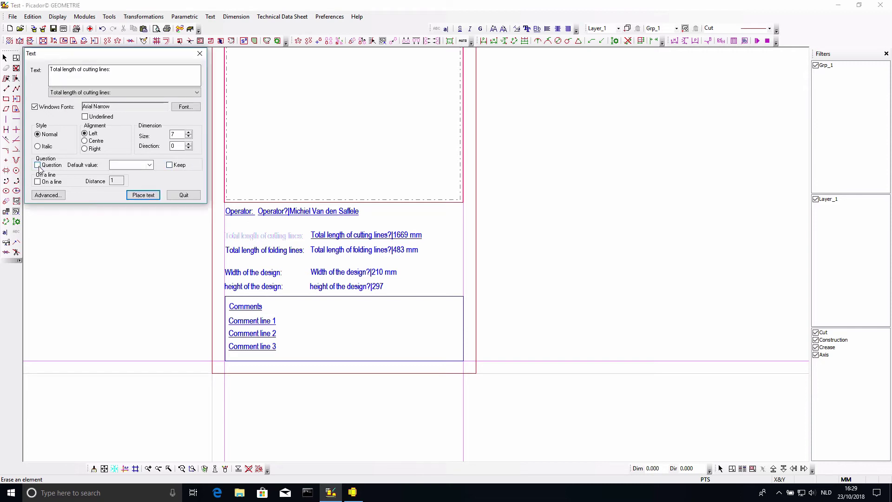
{"action": "left_click", "coordinate": [143, 194]}
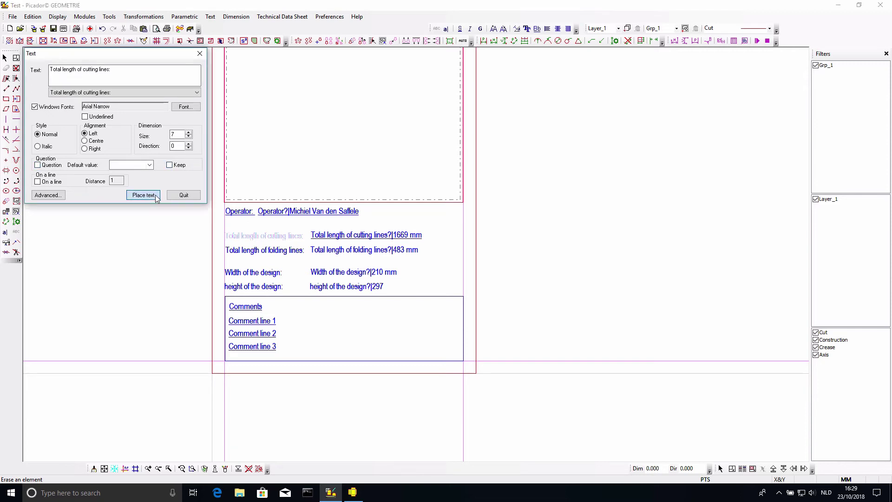
{"action": "left_click", "coordinate": [224, 239]}
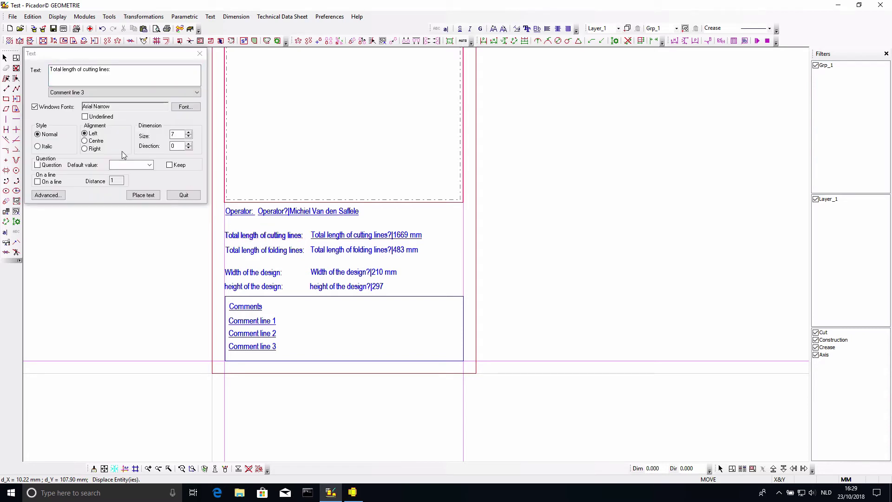
Replace the underlined "Total length of cutting lines?" text with a non-underlined question whose default value is "&LgCo mm"
{"action": "key", "text": "Delete"}
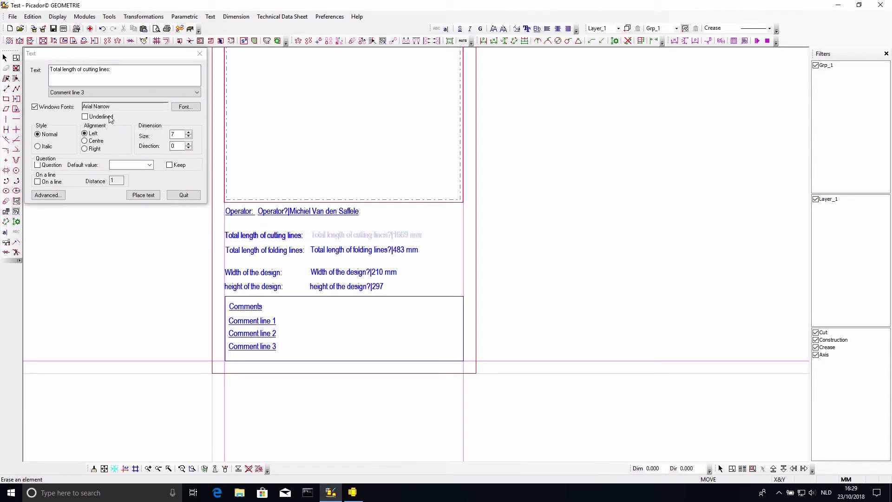
{"action": "left_click", "coordinate": [38, 165]}
{"action": "left_click", "coordinate": [87, 92]}
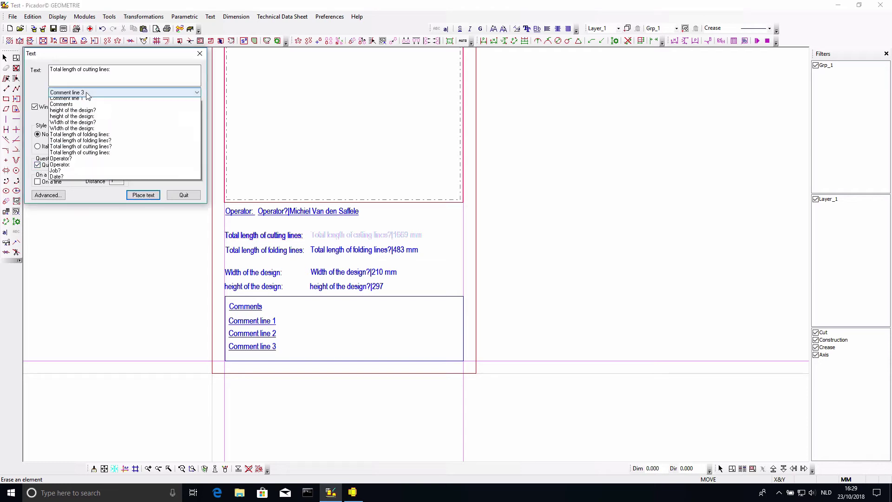
{"action": "left_click", "coordinate": [107, 162]}
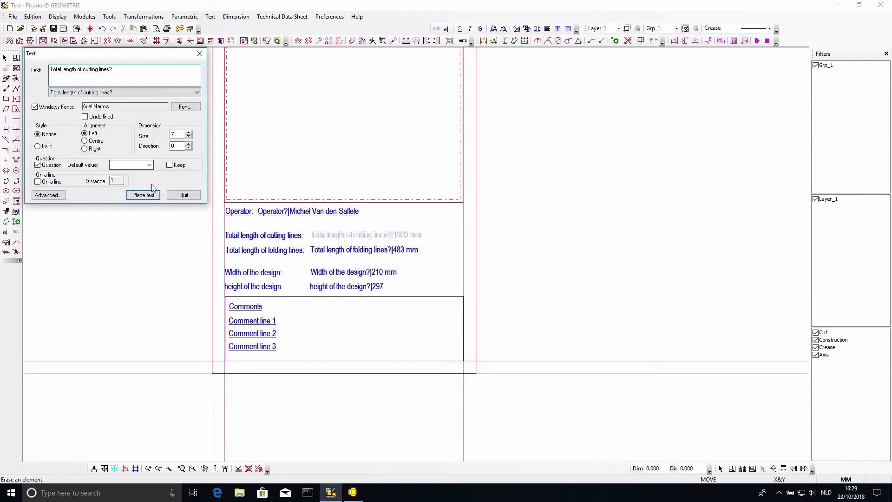
{"action": "left_click", "coordinate": [150, 165]}
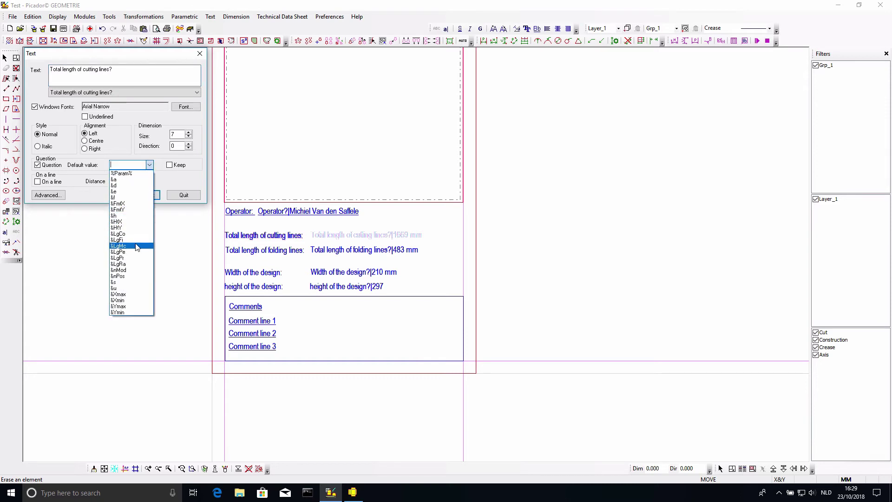
{"action": "left_click", "coordinate": [135, 234]}
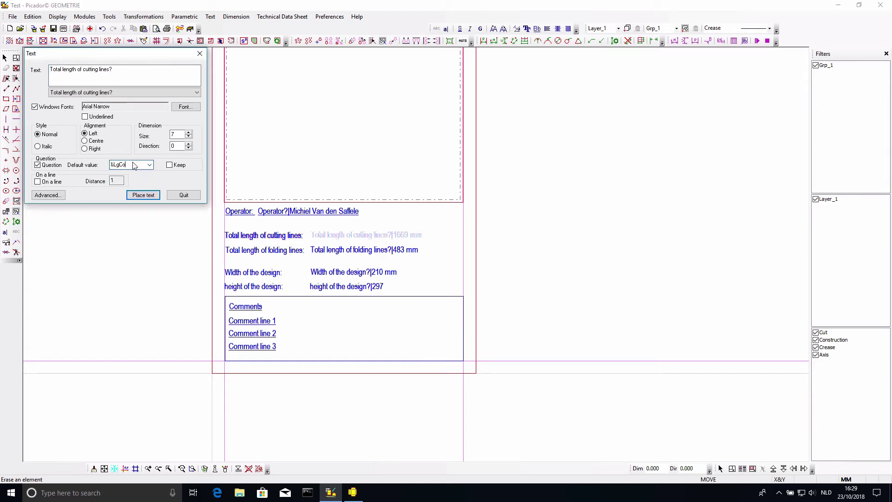
{"action": "left_click", "coordinate": [145, 194]}
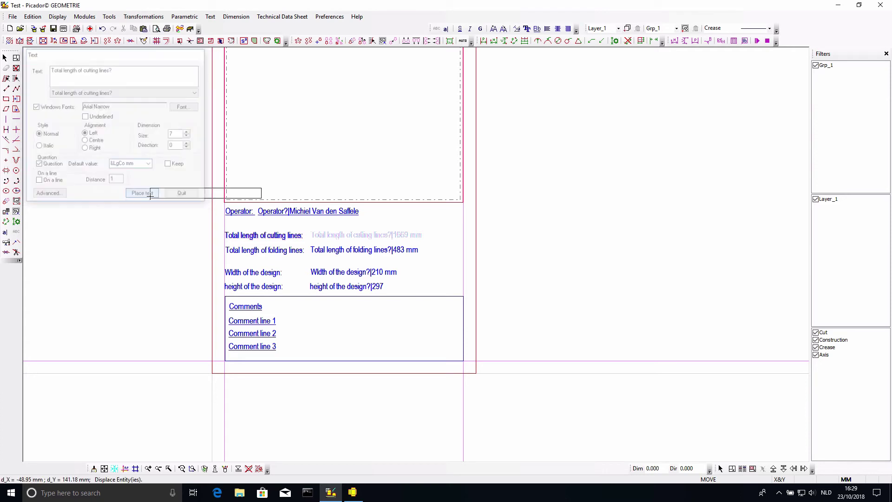
{"action": "left_click", "coordinate": [308, 238]}
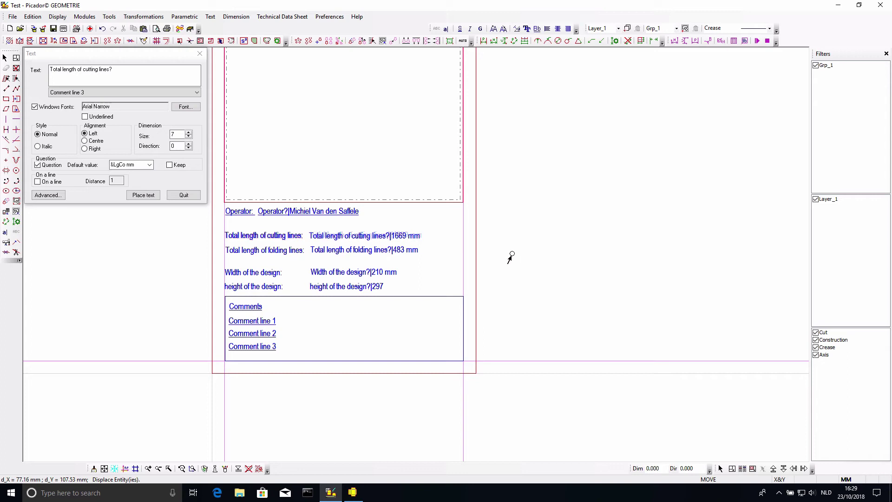
Close the text settings and open the test1 design from the Desktop
{"action": "scroll", "coordinate": [511, 256], "scroll_direction": "up", "scroll_amount": 3}
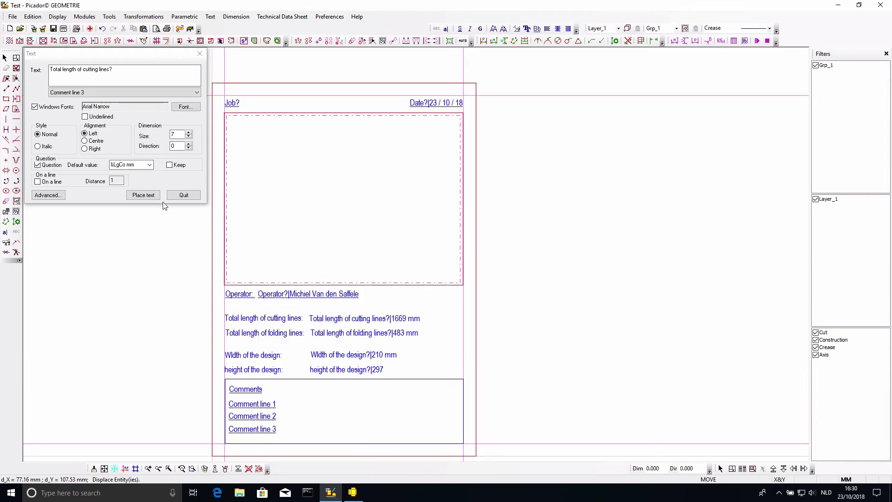
{"action": "left_click", "coordinate": [183, 195]}
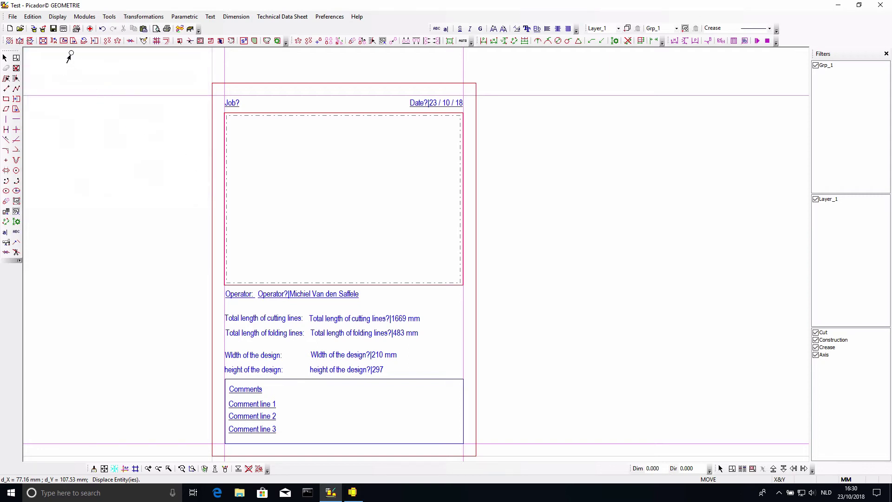
{"action": "left_click", "coordinate": [20, 28]}
{"action": "left_click", "coordinate": [353, 213]}
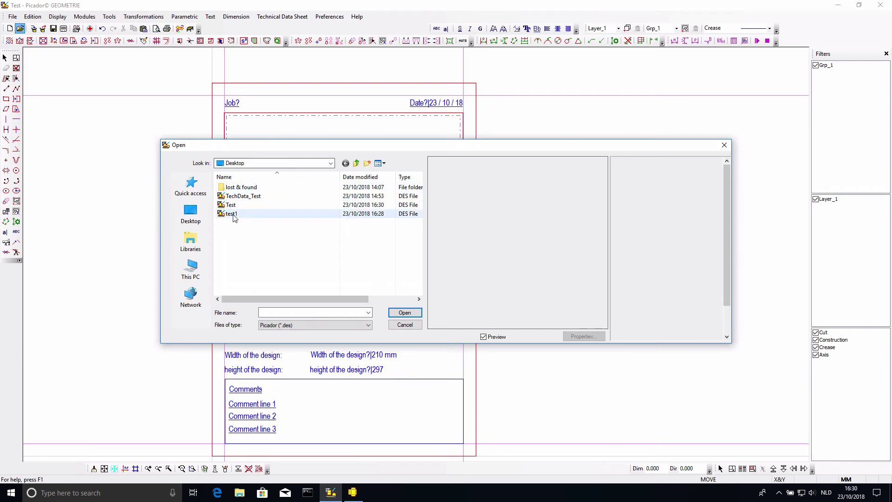
{"action": "left_click", "coordinate": [404, 312]}
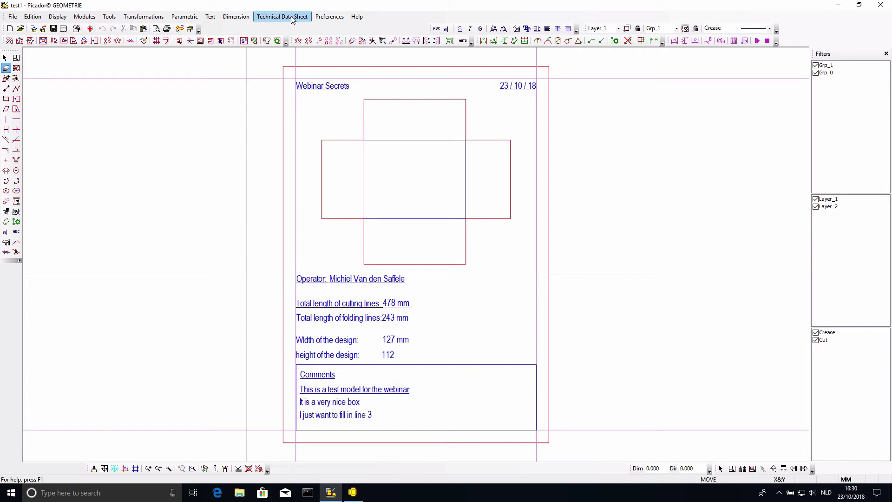
Delete the technical data sheet from the design and insert the TEST technical data sheet in its place
{"action": "left_click", "coordinate": [306, 67]}
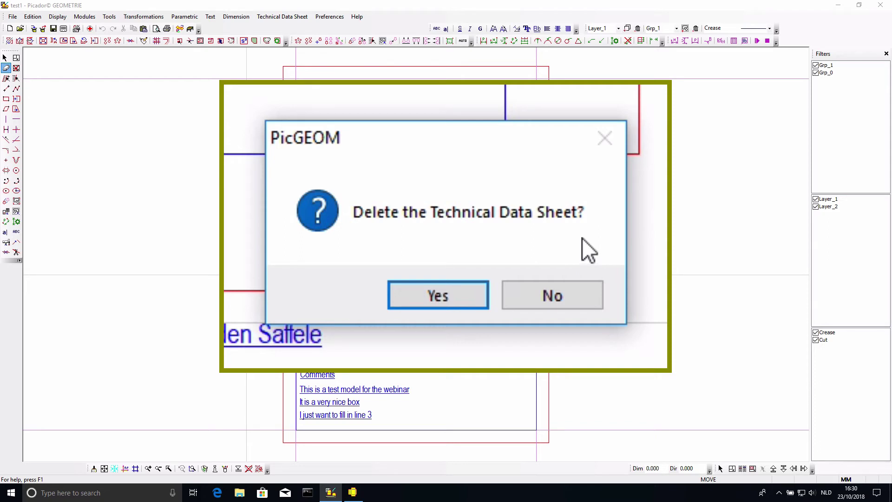
{"action": "left_click", "coordinate": [451, 270]}
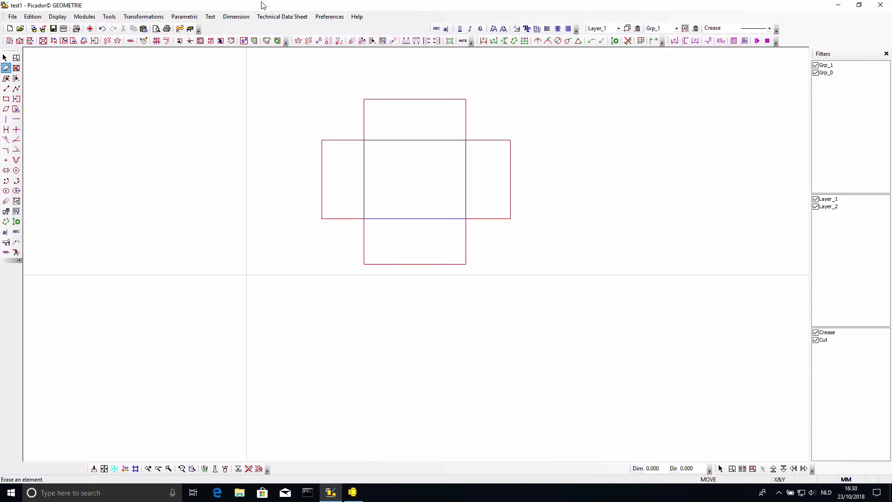
{"action": "left_click", "coordinate": [279, 17]}
{"action": "left_click", "coordinate": [274, 27]}
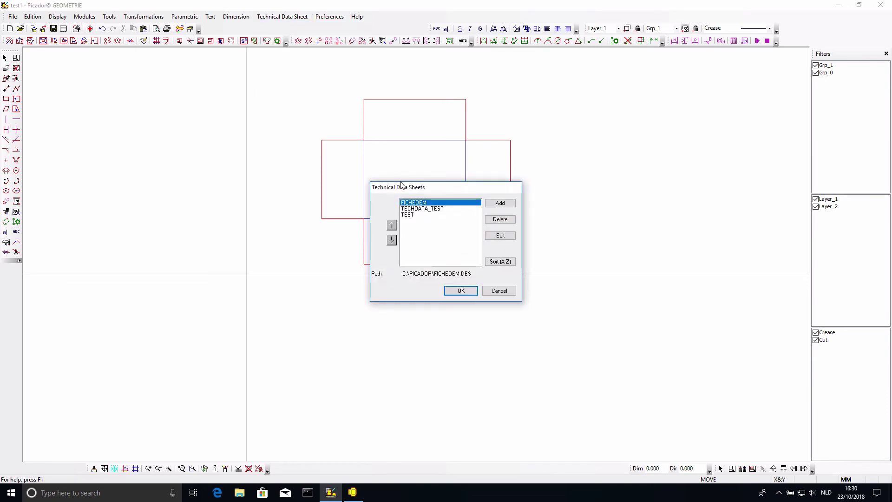
{"action": "left_click", "coordinate": [412, 214]}
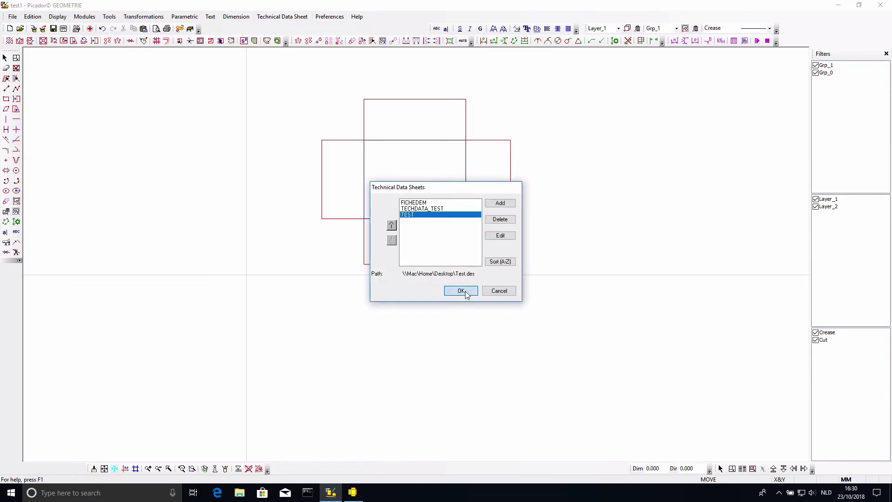
{"action": "left_click", "coordinate": [464, 291]}
Answer the questionnaire with job "good job" and comment line 2 "This is a cool webinar", keeping the other default values
{"action": "left_click", "coordinate": [457, 217]}
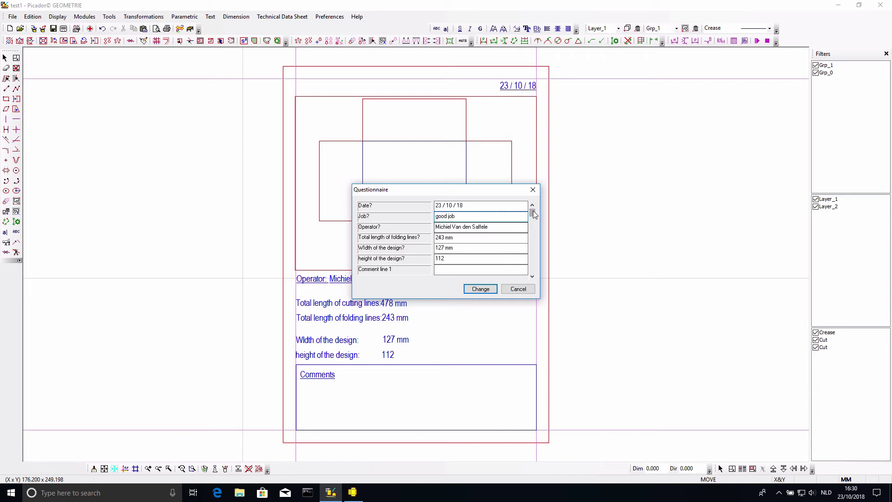
{"action": "left_click_drag", "start_coordinate": [532, 213], "coordinate": [532, 250]}
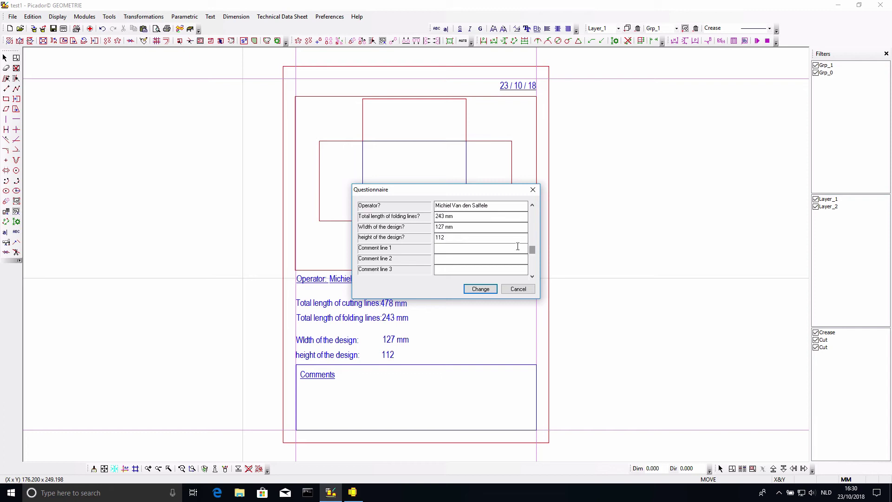
{"action": "left_click", "coordinate": [490, 260]}
{"action": "left_click", "coordinate": [480, 289]}
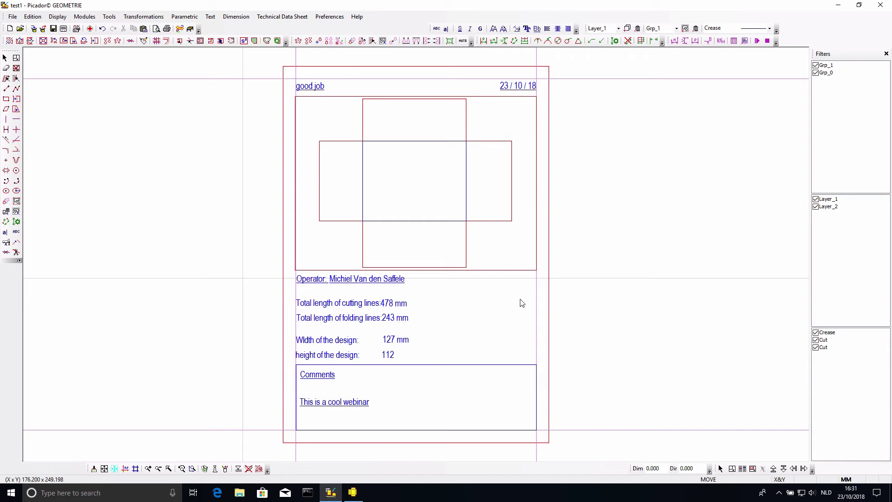
Draw a freehand chain of six continuous segments in the empty area beside the technical data sheet, outside its frame
{"action": "left_click", "coordinate": [17, 89]}
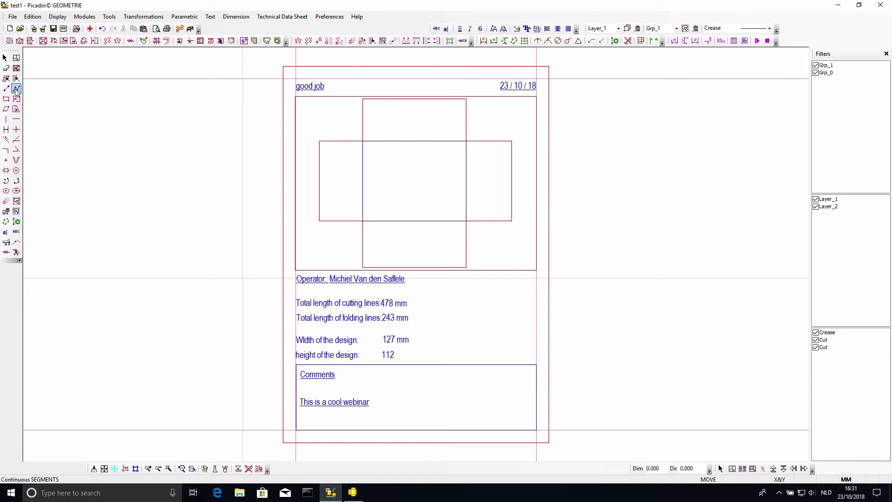
{"action": "left_click", "coordinate": [189, 199]}
{"action": "left_click", "coordinate": [168, 127]}
{"action": "left_click", "coordinate": [237, 121]}
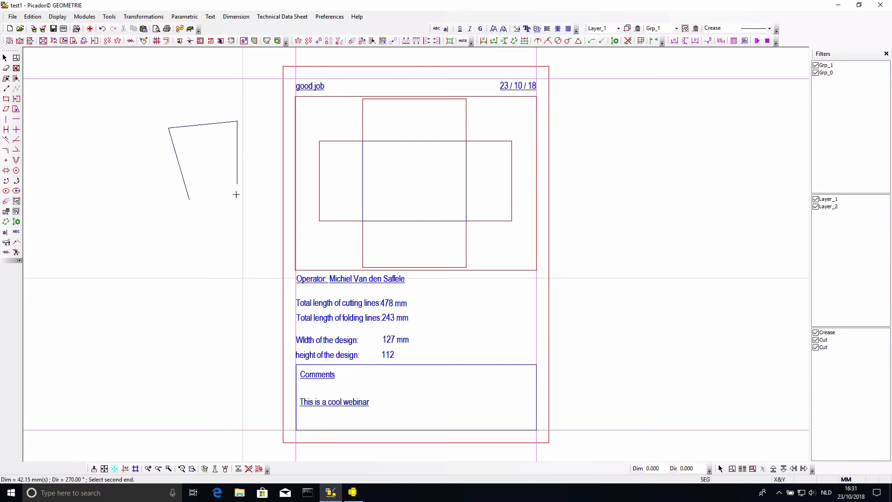
{"action": "left_click", "coordinate": [240, 211]}
{"action": "left_click", "coordinate": [161, 236]}
{"action": "left_click", "coordinate": [137, 177]}
{"action": "left_click", "coordinate": [174, 171]}
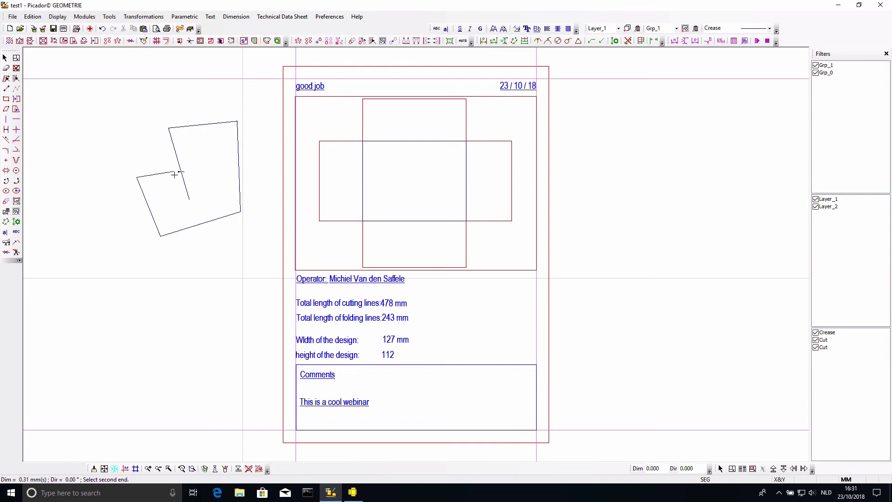
{"action": "right_click", "coordinate": [172, 211]}
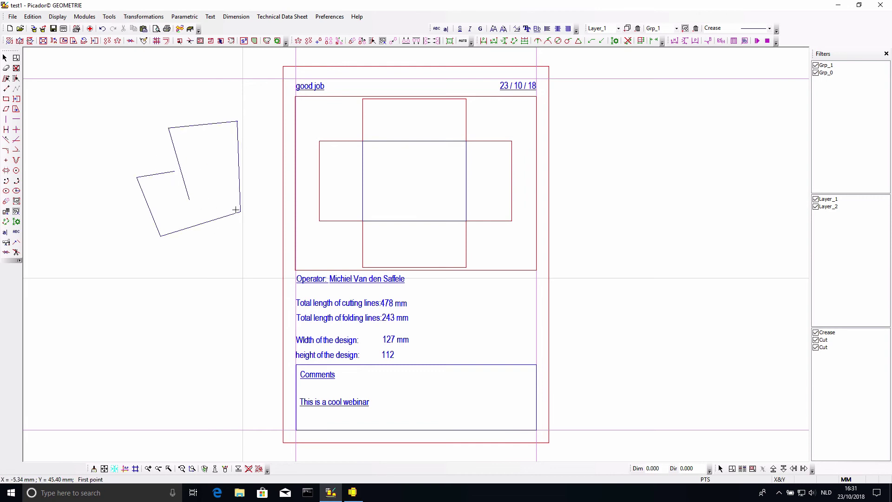
Centre the technical data sheet on the extended design and insert the TEST sheet anew, accepting the questionnaire's default answers
{"action": "left_click", "coordinate": [282, 16]}
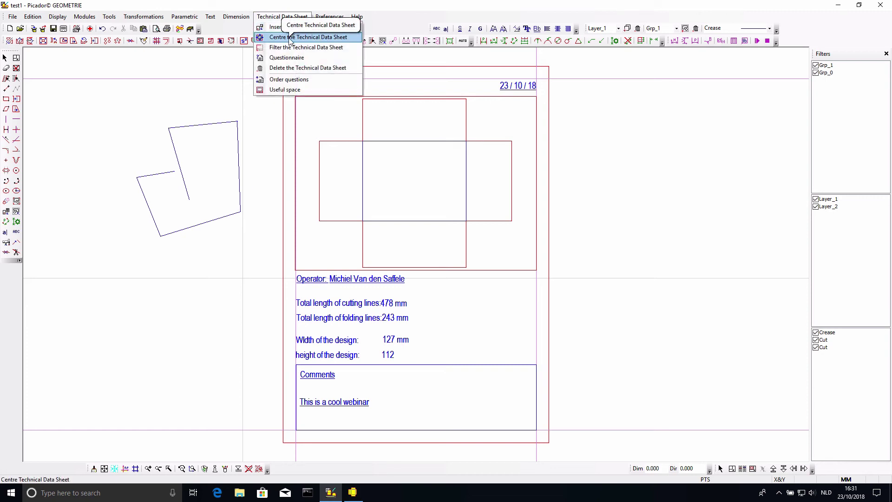
{"action": "left_click", "coordinate": [349, 41]}
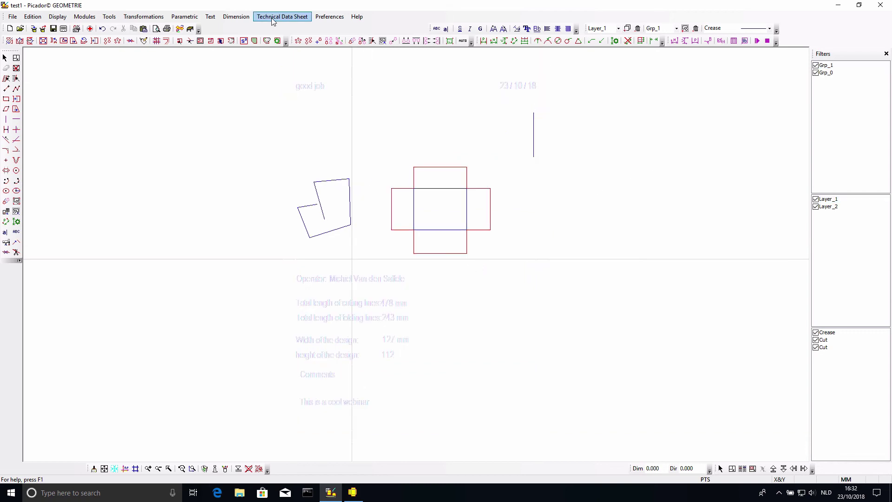
{"action": "left_click", "coordinate": [282, 16]}
{"action": "left_click", "coordinate": [282, 30]}
{"action": "left_click", "coordinate": [417, 216]}
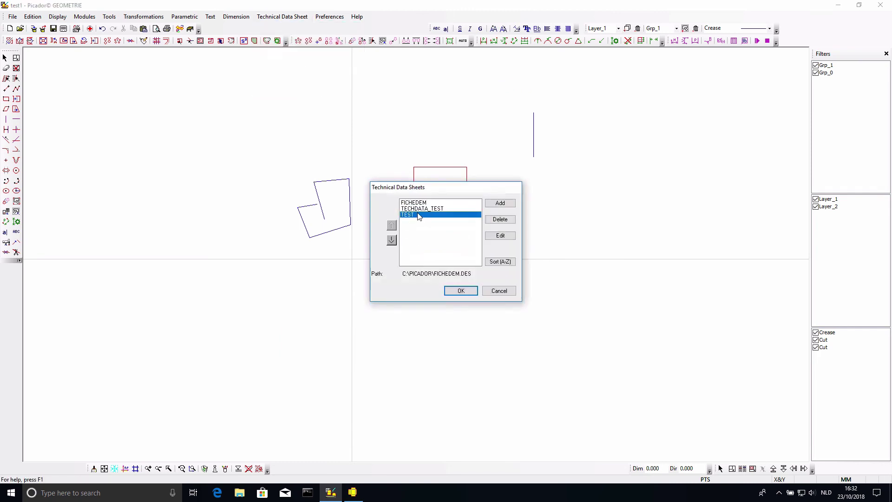
{"action": "left_click", "coordinate": [458, 289]}
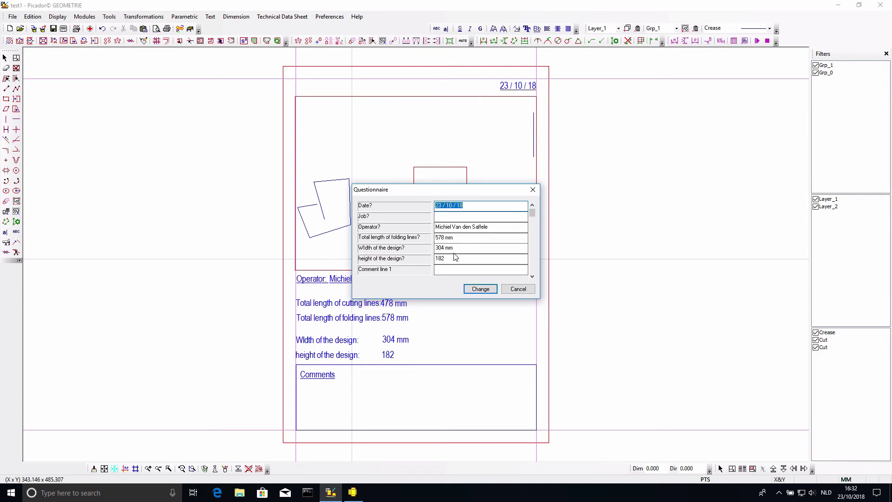
{"action": "left_click", "coordinate": [488, 290]}
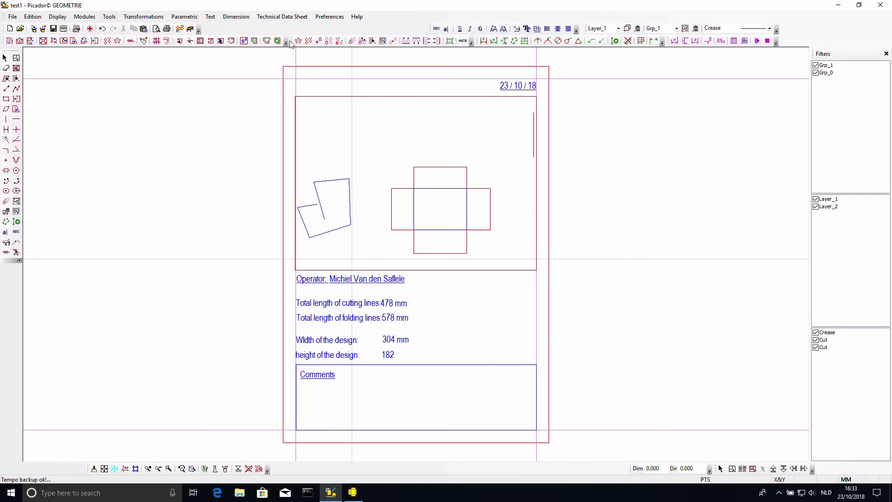
Delete the TEST technical data sheet and insert the FICHEDEM sheet instead, leaving its questionnaire unanswered
{"action": "left_click", "coordinate": [6, 68]}
{"action": "left_click", "coordinate": [343, 67]}
{"action": "left_click", "coordinate": [442, 265]}
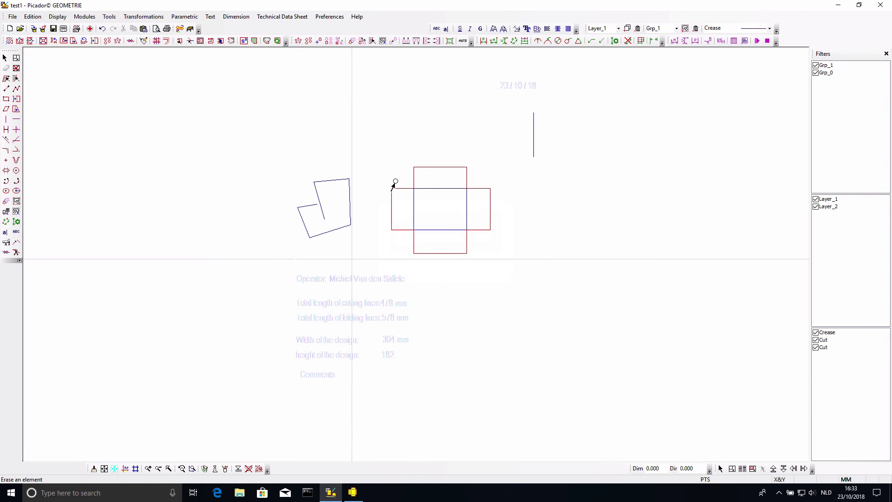
{"action": "left_click", "coordinate": [282, 16]}
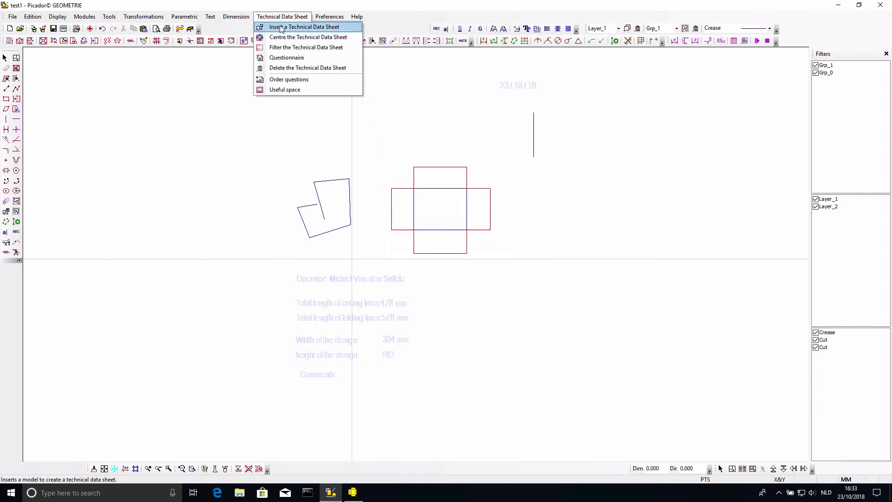
{"action": "left_click", "coordinate": [281, 26]}
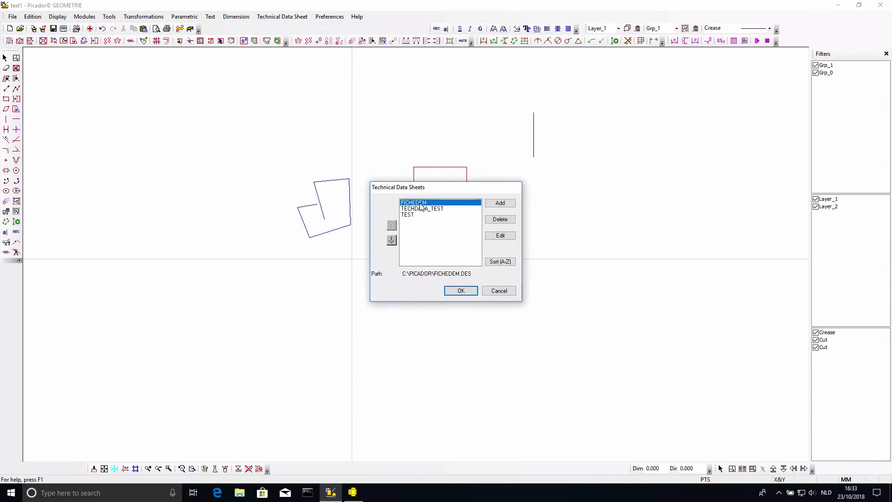
{"action": "left_click", "coordinate": [461, 290]}
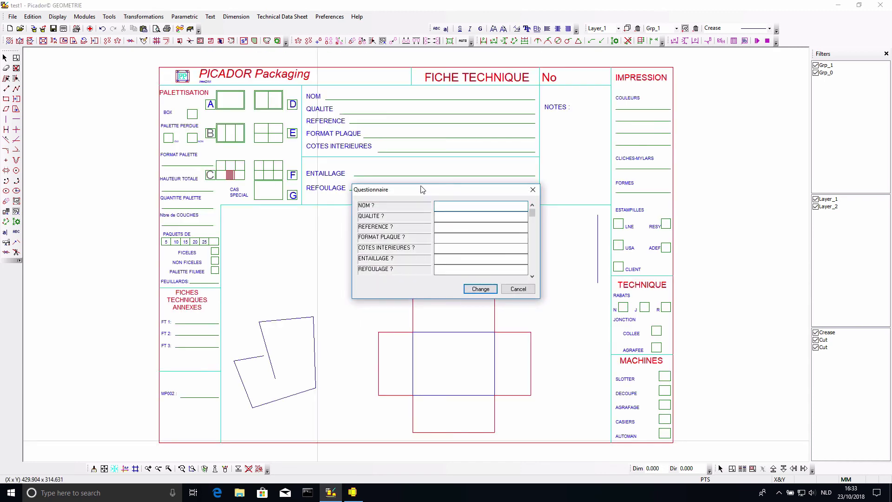
{"action": "left_click_drag", "start_coordinate": [421, 189], "coordinate": [646, 219]}
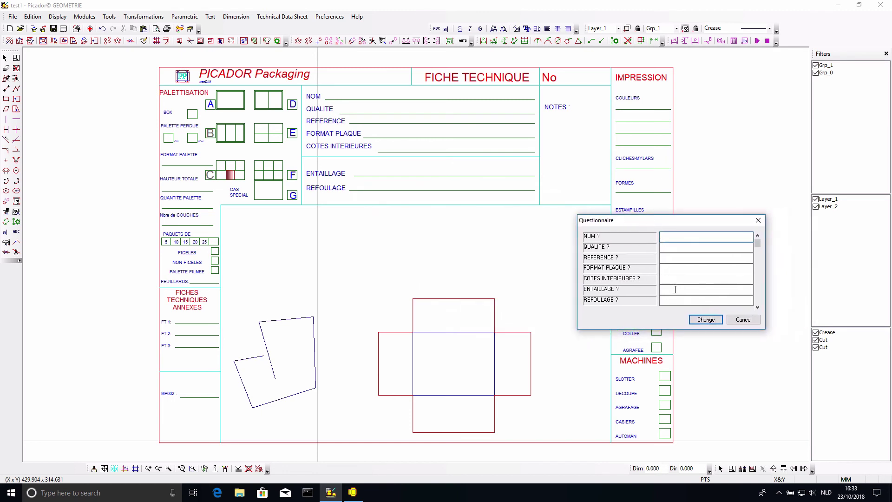
{"action": "left_click", "coordinate": [716, 321]}
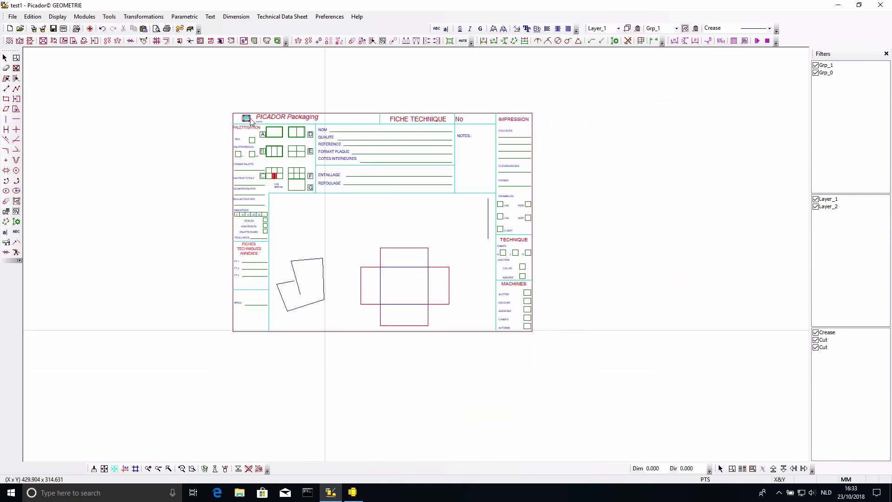
{"action": "scroll", "coordinate": [292, 119], "scroll_direction": "up", "scroll_amount": 1}
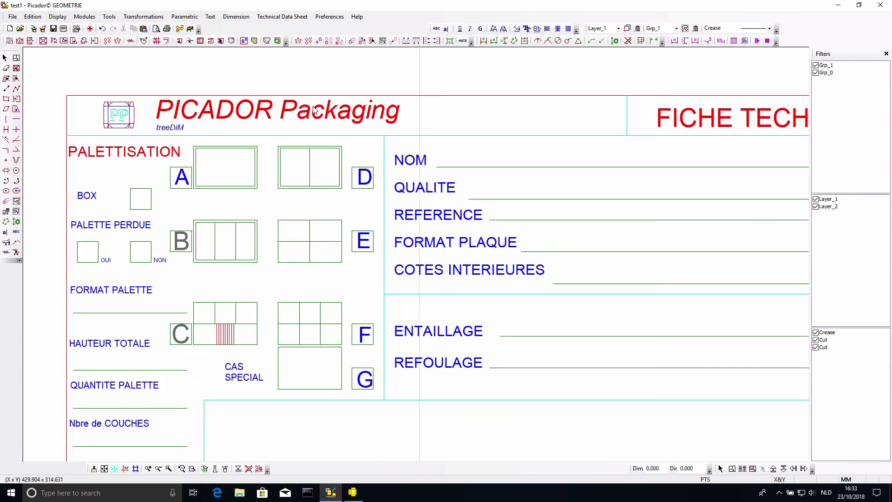
{"action": "scroll", "coordinate": [338, 110], "scroll_direction": "down", "scroll_amount": 1}
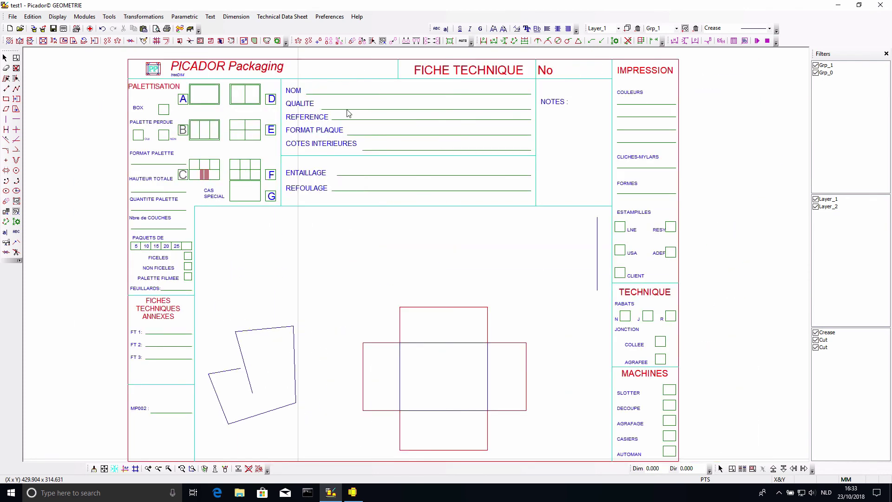
Place a non-underlined question text "company" with the default value "&s" above the box design
{"action": "left_click", "coordinate": [17, 231]}
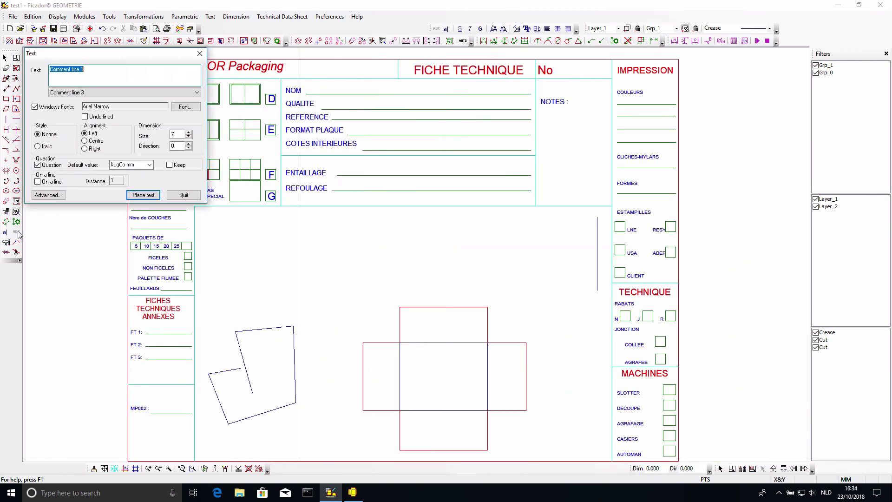
{"action": "left_click", "coordinate": [149, 165]}
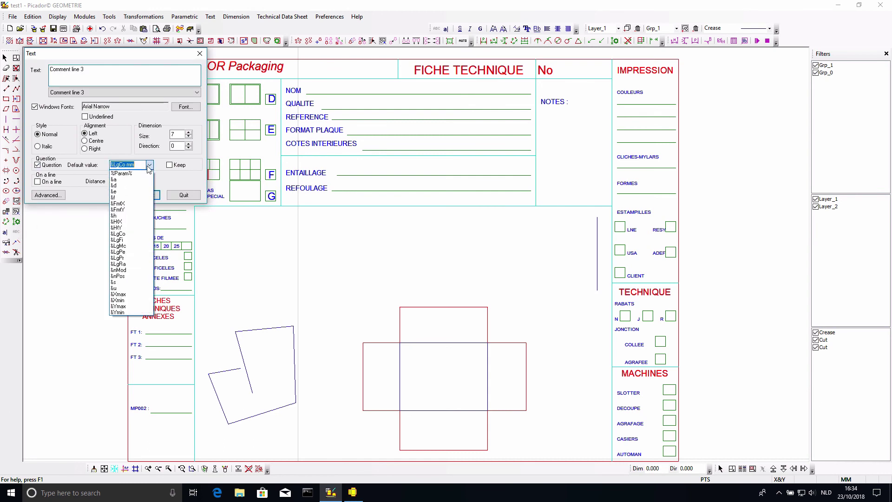
{"action": "left_click", "coordinate": [117, 282]}
{"action": "left_click", "coordinate": [43, 69]}
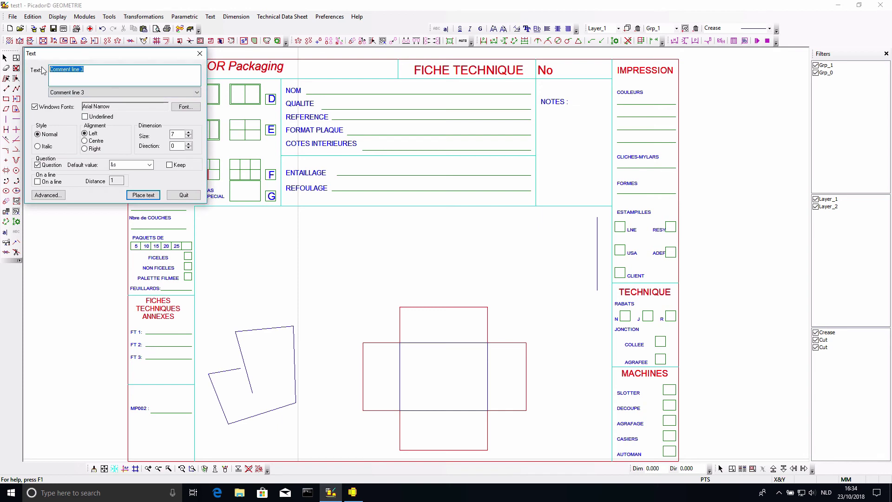
{"action": "type", "text": "company"}
{"action": "left_click", "coordinate": [140, 195]}
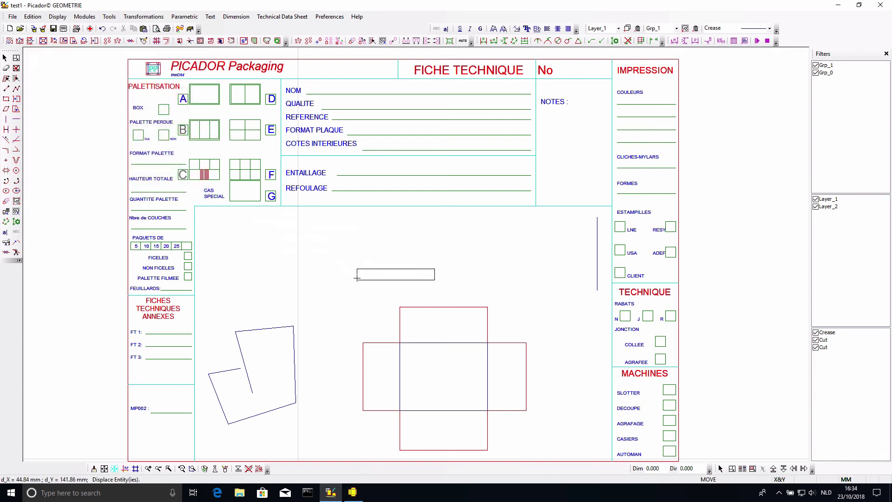
{"action": "left_click", "coordinate": [357, 278]}
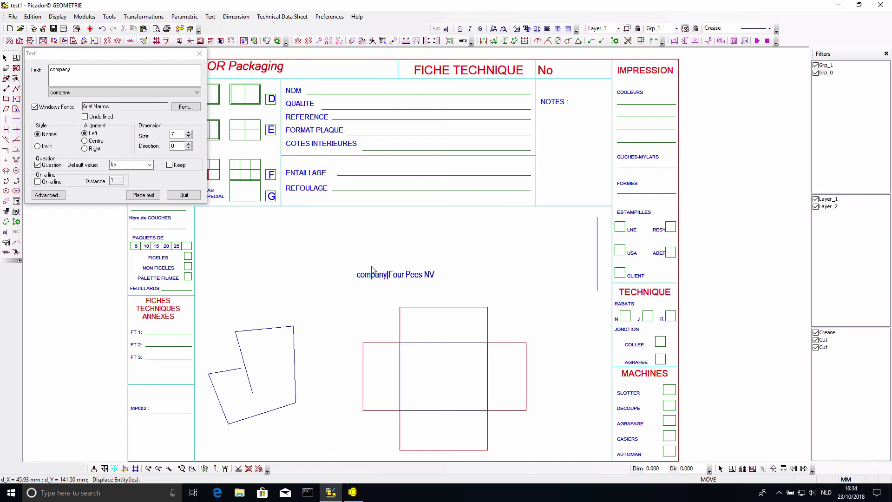
{"action": "key", "text": "Escape"}
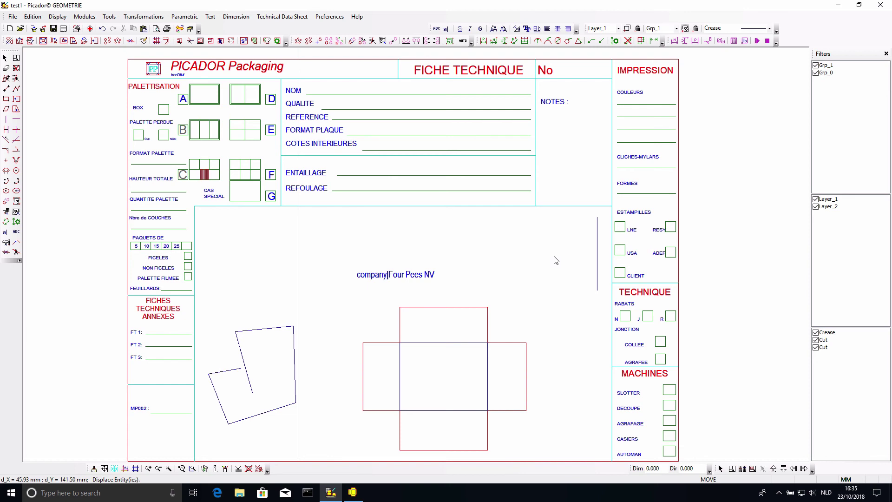